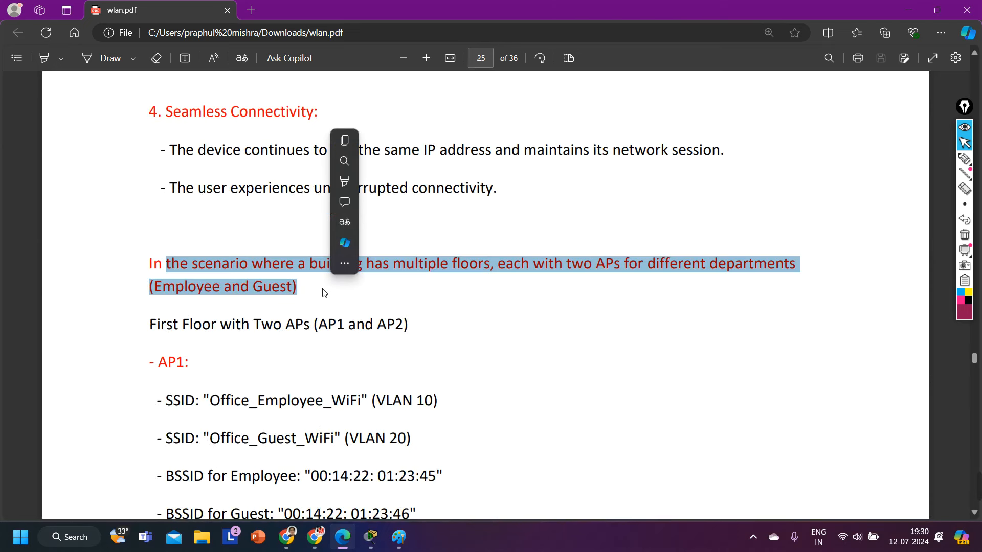
Step: Clear the highlight on the multi-floor scenario paragraph on page 25 of wlan.pdf
{"action": "left_click", "coordinate": [323, 293]}
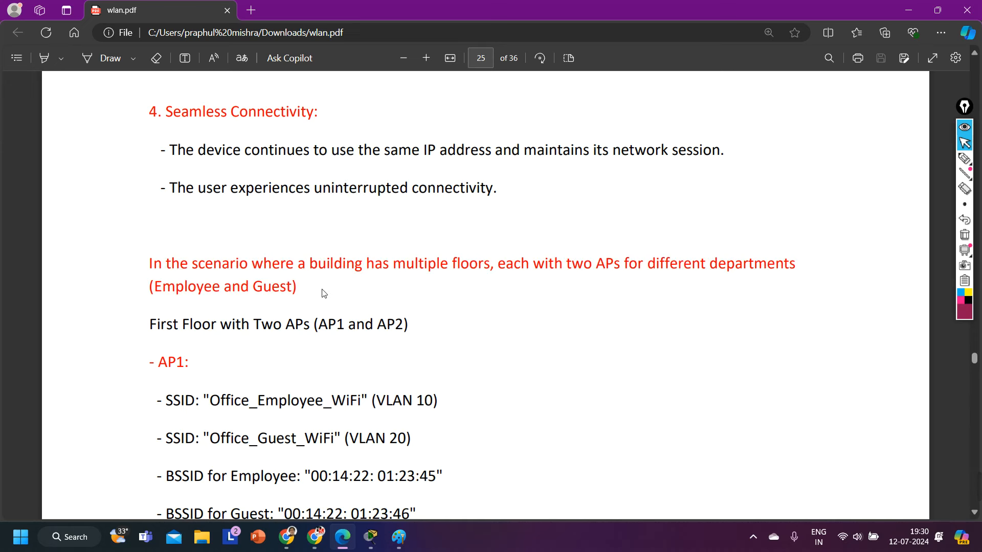
Step: Highlight the 'First Floor with Two APs' line and both AP1 SSID lines
{"action": "scroll", "coordinate": [323, 293], "scroll_direction": "down", "scroll_amount": 3}
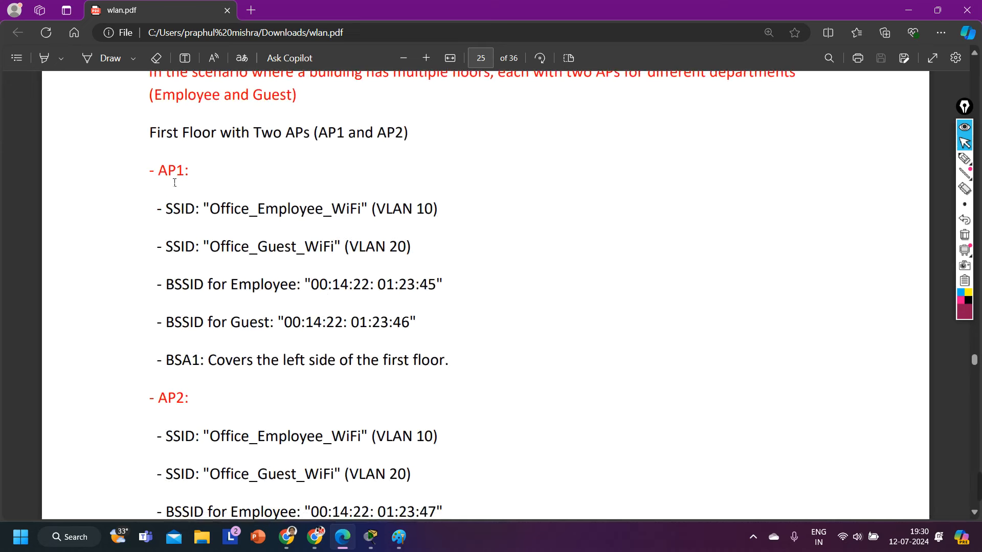
{"action": "left_click_drag", "start_coordinate": [152, 133], "coordinate": [498, 145]}
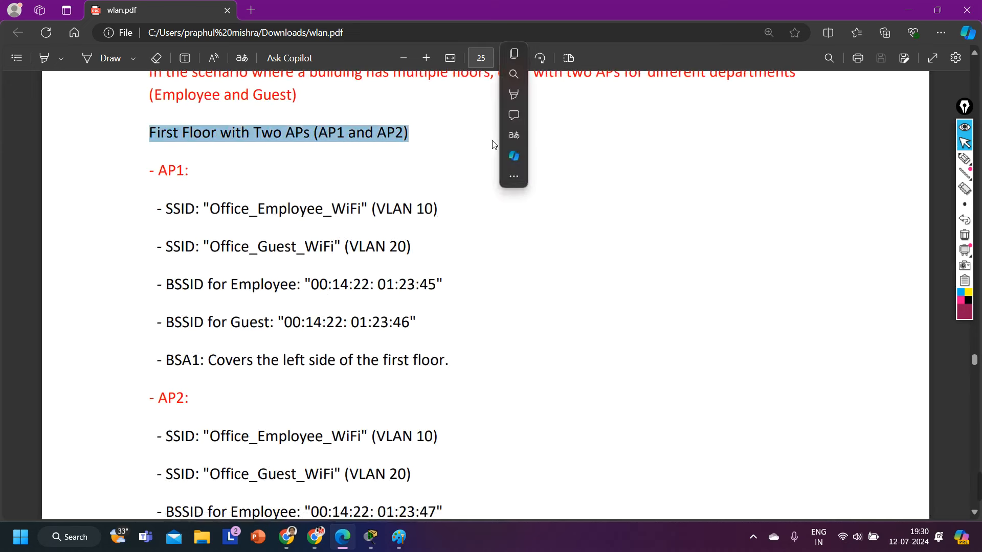
{"action": "left_click_drag", "start_coordinate": [170, 217], "coordinate": [435, 253]}
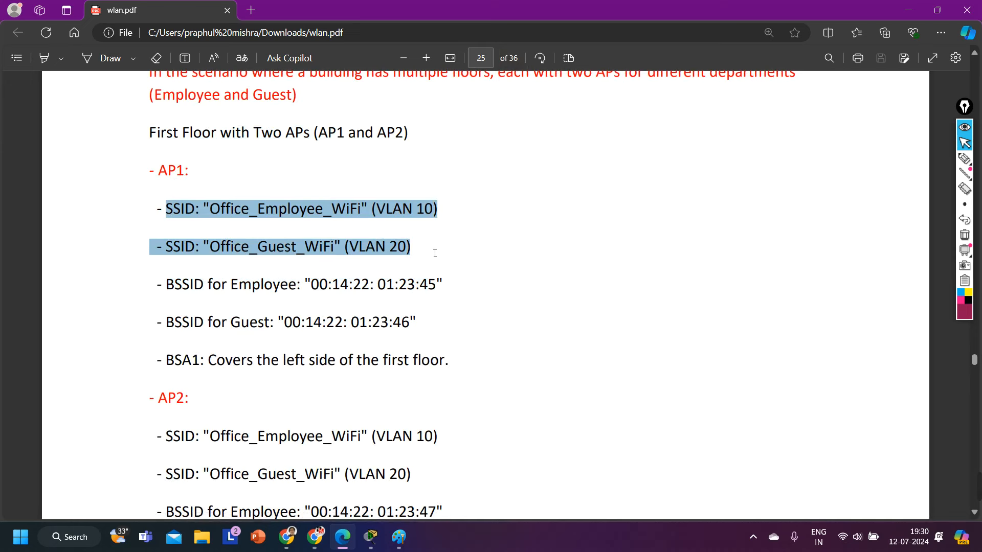
{"action": "left_click_drag", "start_coordinate": [435, 253], "coordinate": [440, 373]}
{"action": "left_click", "coordinate": [345, 397]}
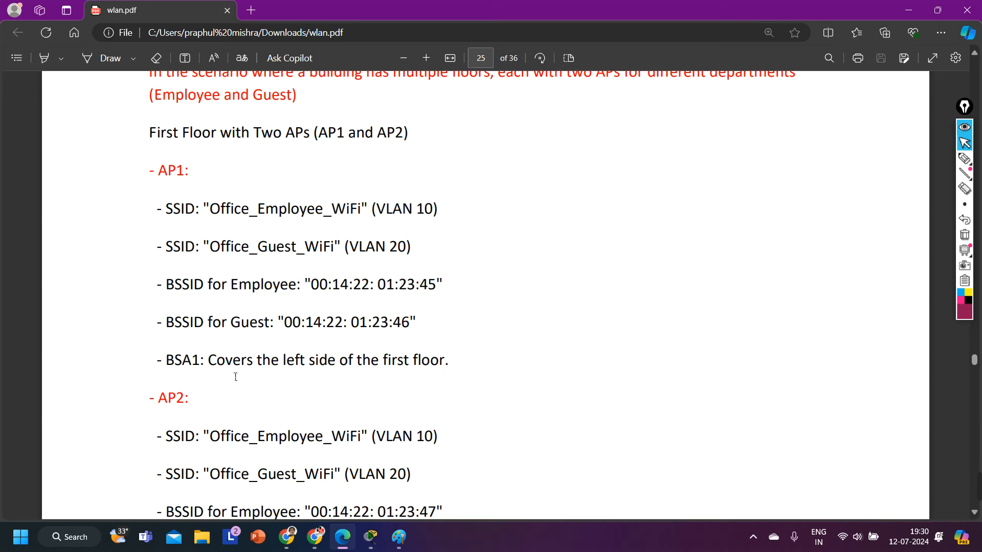
Step: Highlight the Office_Employee_WiFi and Office_Guest_WiFi SSIDs and their employee and guest BSSIDs
{"action": "left_click_drag", "start_coordinate": [181, 208], "coordinate": [501, 213]}
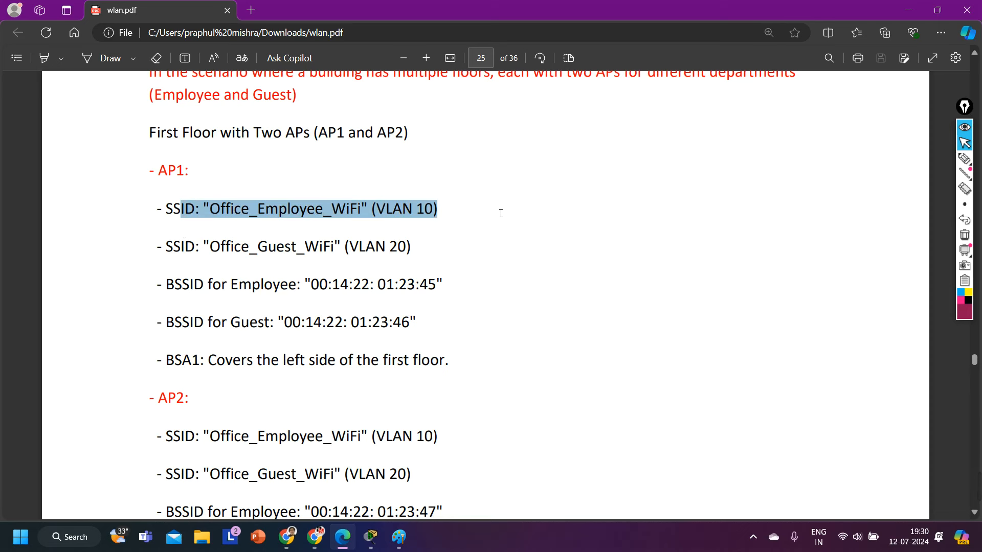
{"action": "left_click", "coordinate": [496, 212]}
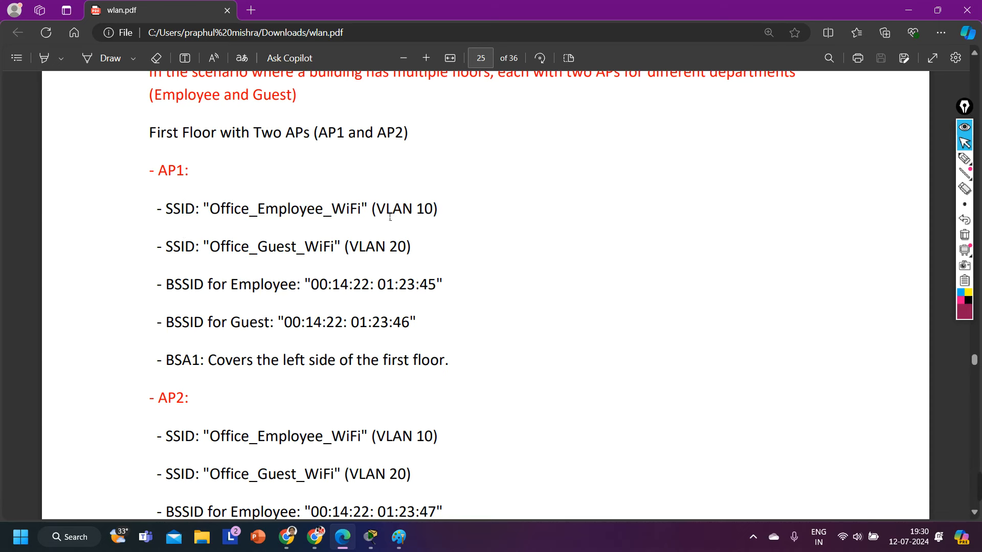
{"action": "left_click_drag", "start_coordinate": [185, 249], "coordinate": [431, 250]}
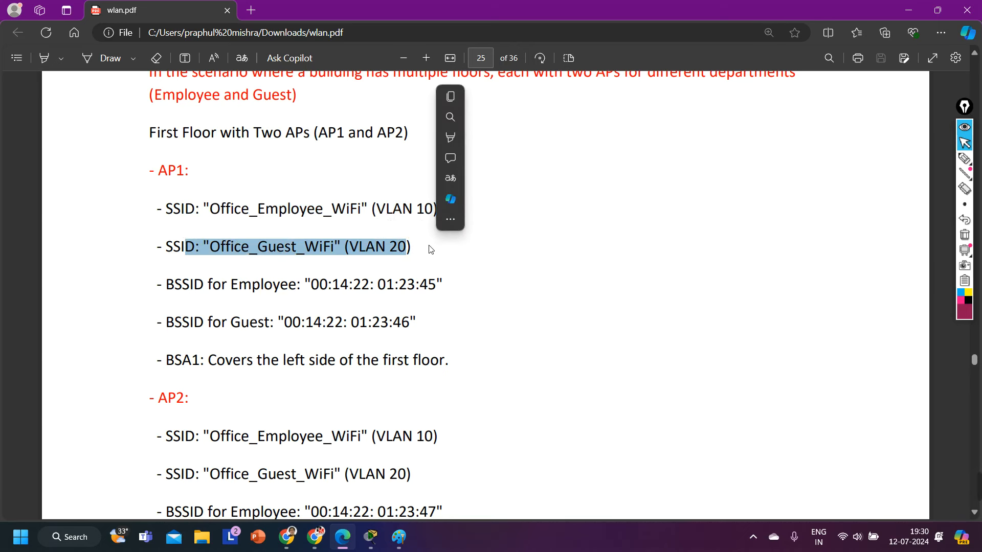
{"action": "left_click", "coordinate": [431, 249]}
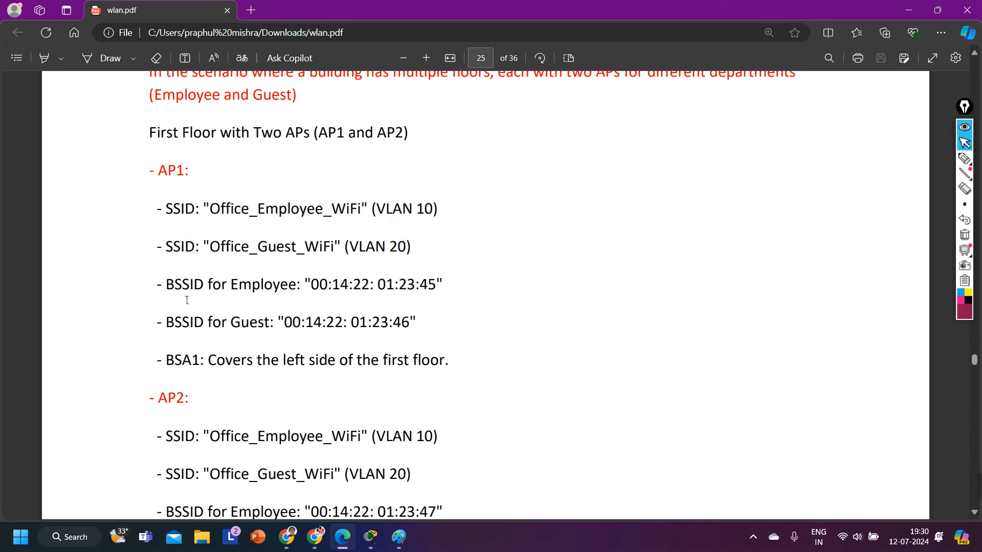
{"action": "left_click_drag", "start_coordinate": [167, 289], "coordinate": [454, 295]}
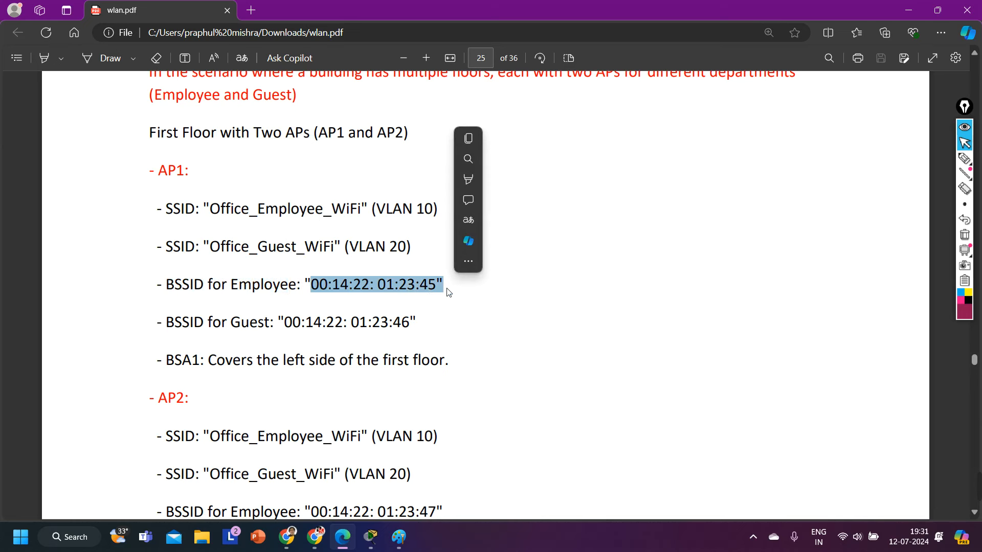
{"action": "left_click_drag", "start_coordinate": [163, 328], "coordinate": [446, 320]}
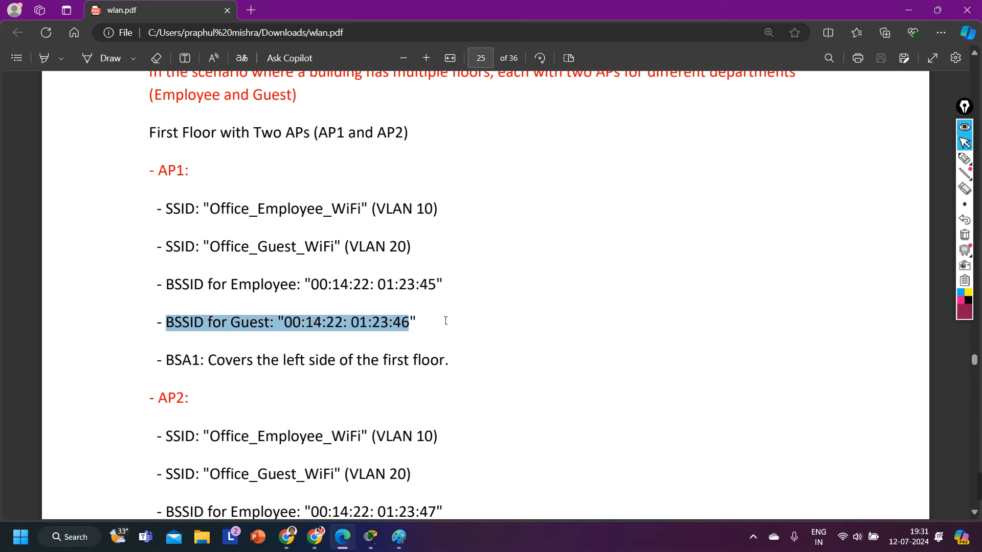
{"action": "left_click_drag", "start_coordinate": [446, 320], "coordinate": [439, 320]}
Step: Highlight the AP2 employee SSID entry, the AP1 label and the BSA1 coverage line
{"action": "scroll", "coordinate": [217, 297], "scroll_direction": "down", "scroll_amount": 2}
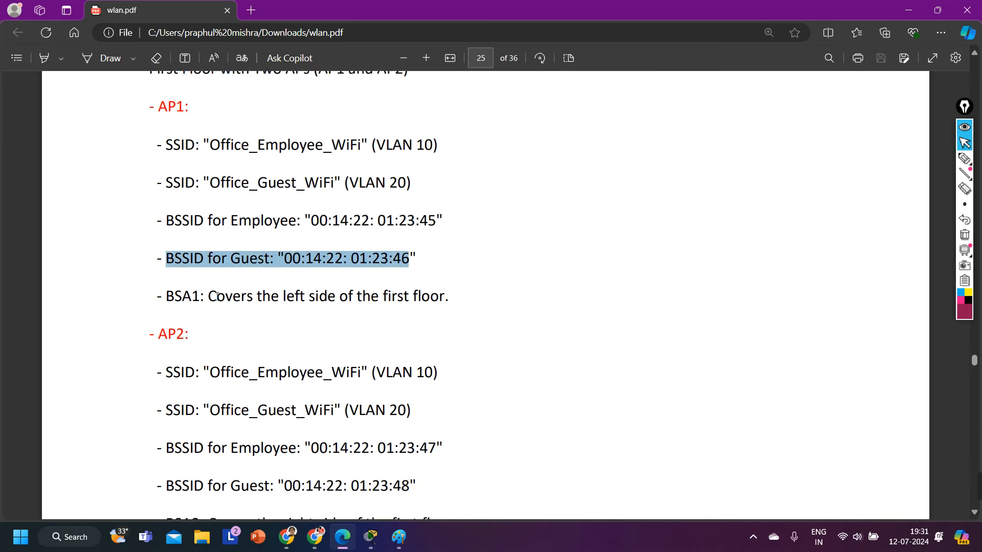
{"action": "left_click_drag", "start_coordinate": [175, 297], "coordinate": [467, 297]}
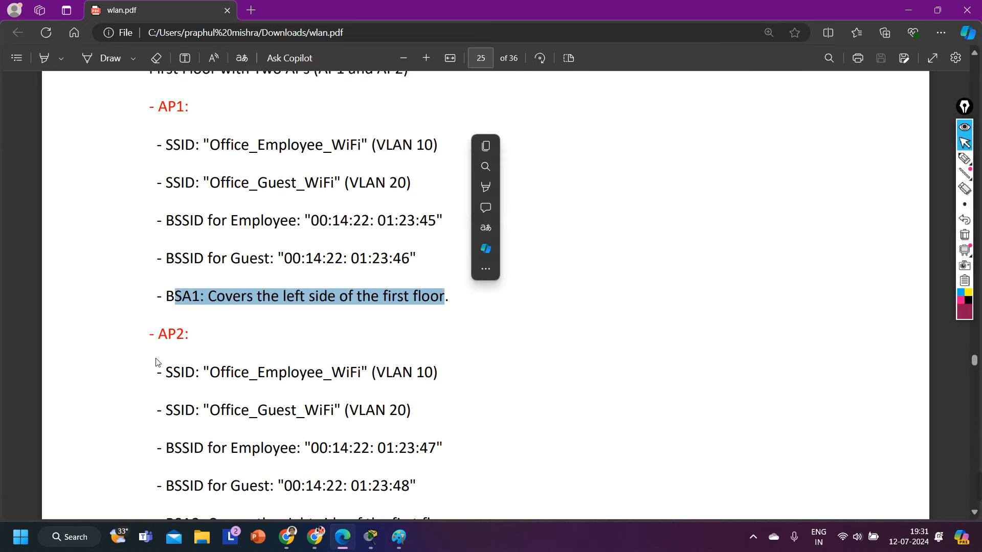
{"action": "scroll", "coordinate": [164, 348], "scroll_direction": "down", "scroll_amount": 4}
{"action": "left_click_drag", "start_coordinate": [164, 246], "coordinate": [356, 245]}
{"action": "scroll", "coordinate": [350, 343], "scroll_direction": "up", "scroll_amount": 6}
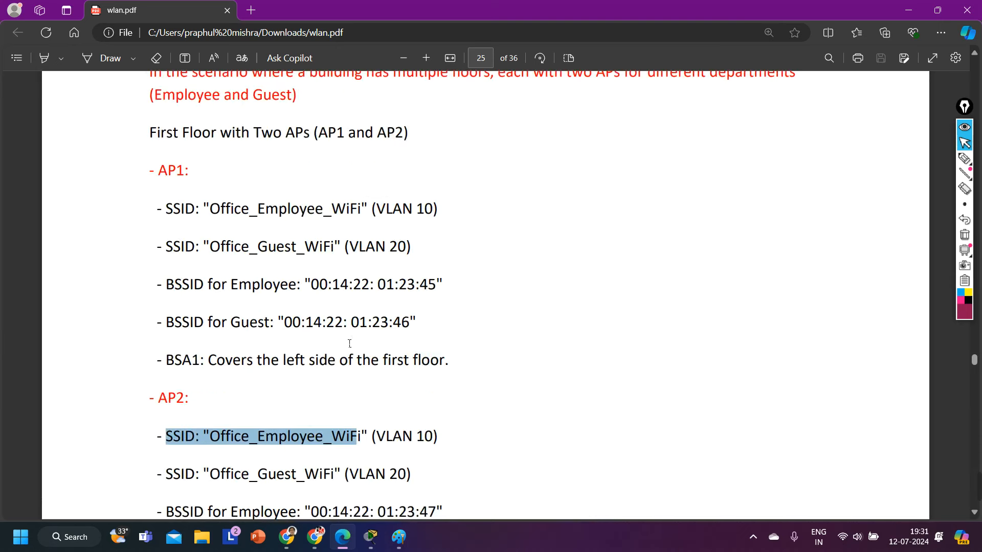
{"action": "left_click_drag", "start_coordinate": [165, 360], "coordinate": [473, 364]}
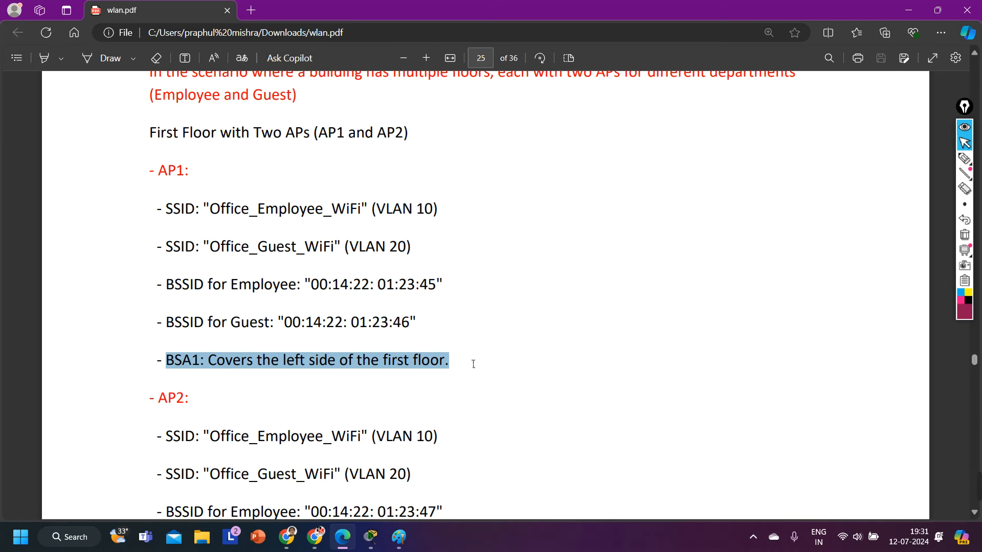
{"action": "left_click_drag", "start_coordinate": [190, 174], "coordinate": [118, 175]}
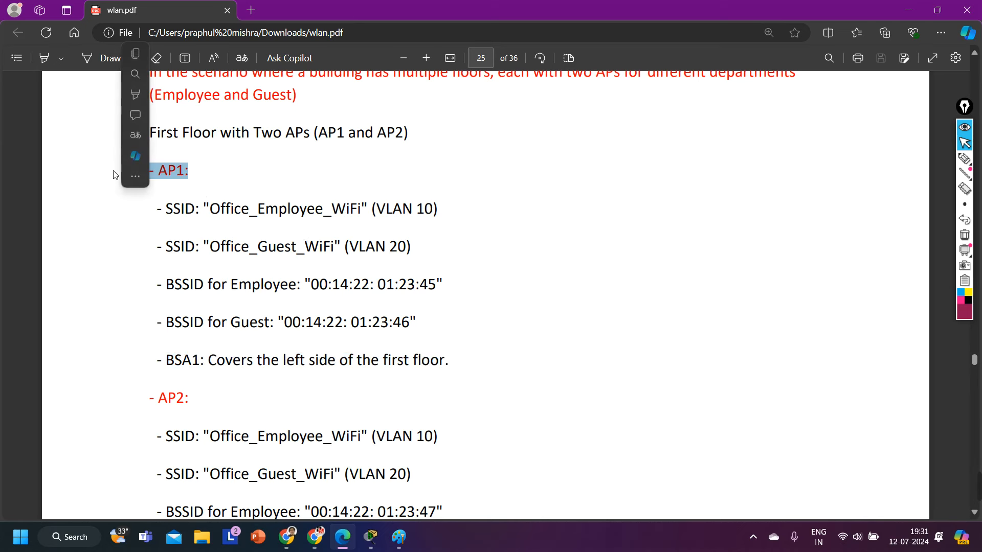
{"action": "left_click_drag", "start_coordinate": [170, 374], "coordinate": [456, 372]}
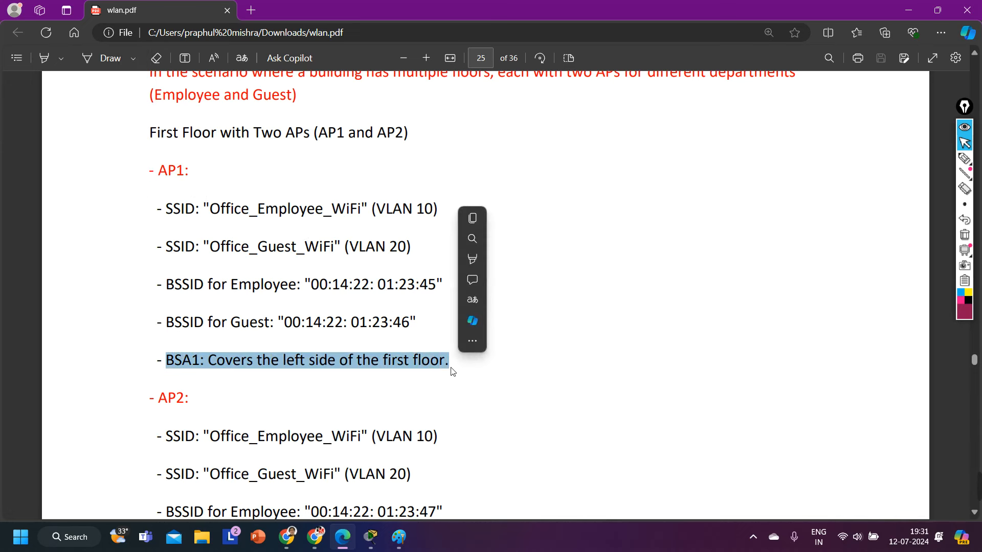
Step: Highlight the BSA2 coverage line and the 'Configuring an Access Point' heading, then return to Packet Tracer
{"action": "scroll", "coordinate": [455, 371], "scroll_direction": "down", "scroll_amount": 3}
{"action": "scroll", "coordinate": [187, 370], "scroll_direction": "down", "scroll_amount": 1}
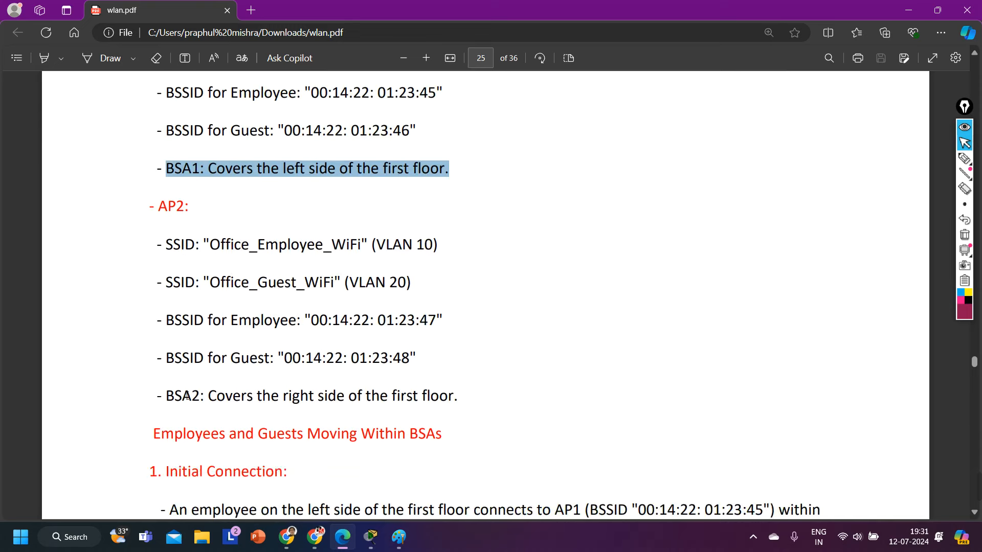
{"action": "left_click_drag", "start_coordinate": [167, 396], "coordinate": [470, 395]}
{"action": "scroll", "coordinate": [245, 419], "scroll_direction": "down", "scroll_amount": 2}
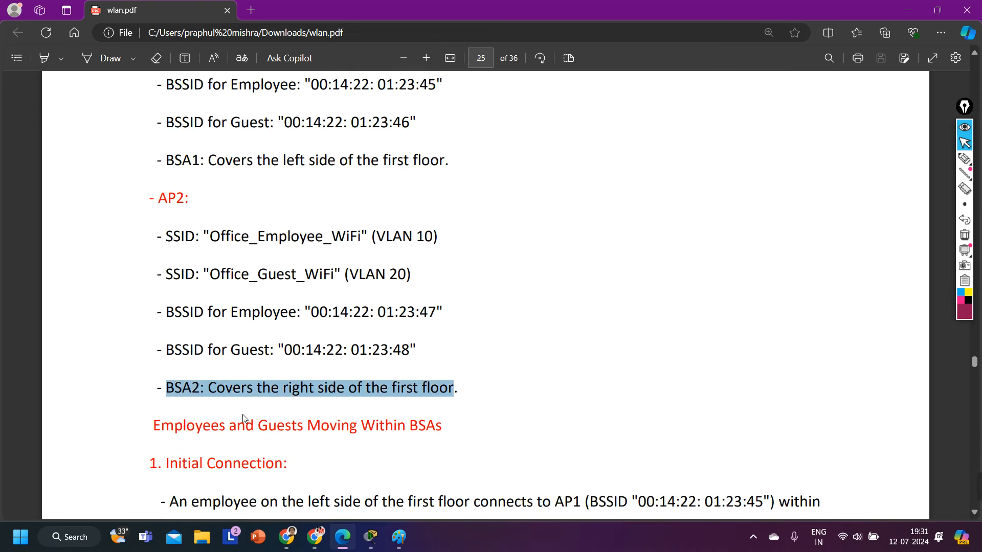
{"action": "scroll", "coordinate": [326, 324], "scroll_direction": "down", "scroll_amount": 2}
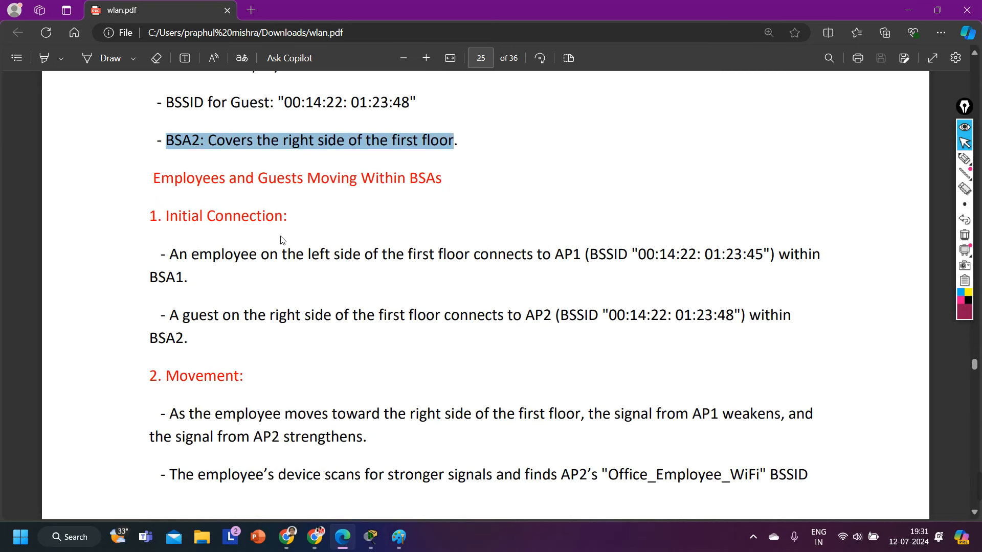
{"action": "scroll", "coordinate": [280, 240], "scroll_direction": "down", "scroll_amount": 9}
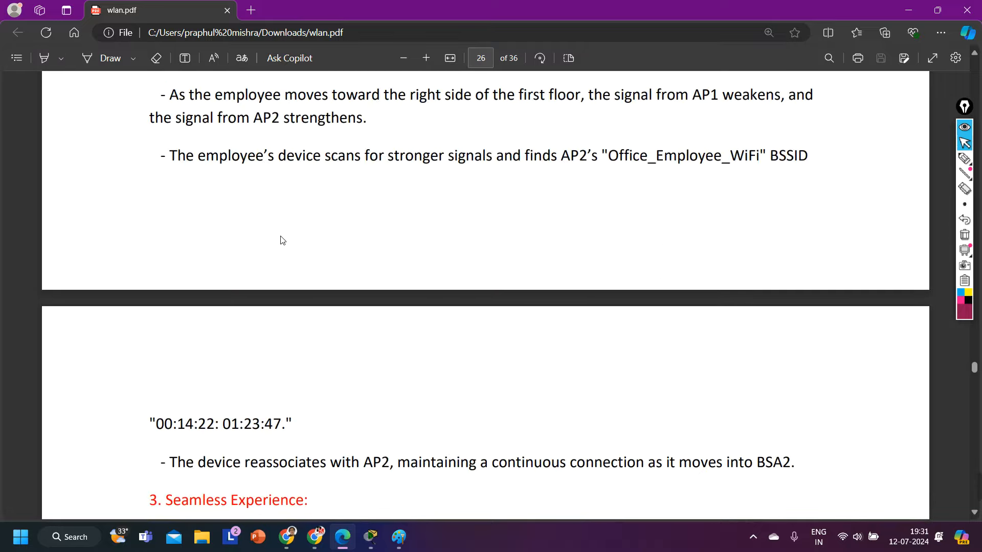
{"action": "scroll", "coordinate": [281, 240], "scroll_direction": "down", "scroll_amount": 4}
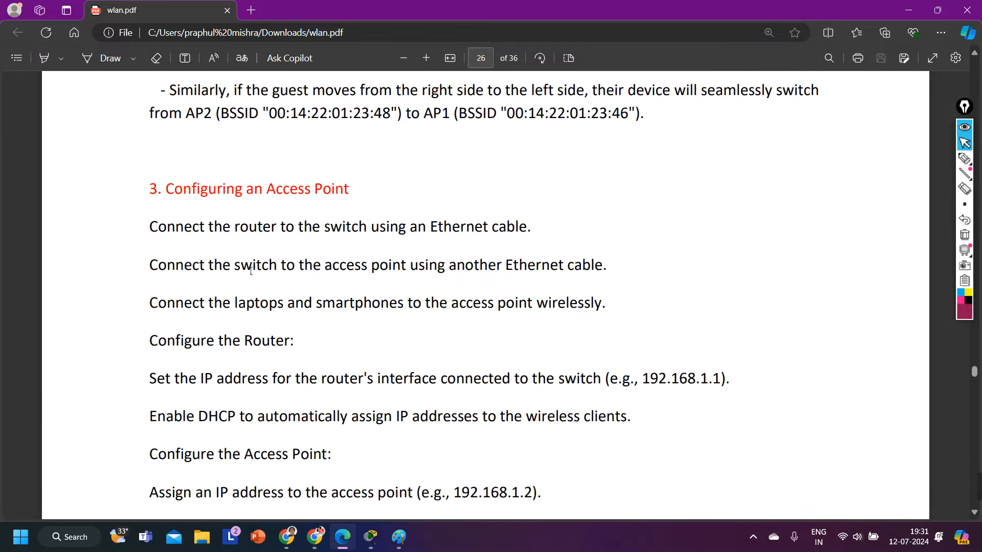
{"action": "left_click_drag", "start_coordinate": [166, 193], "coordinate": [343, 194]}
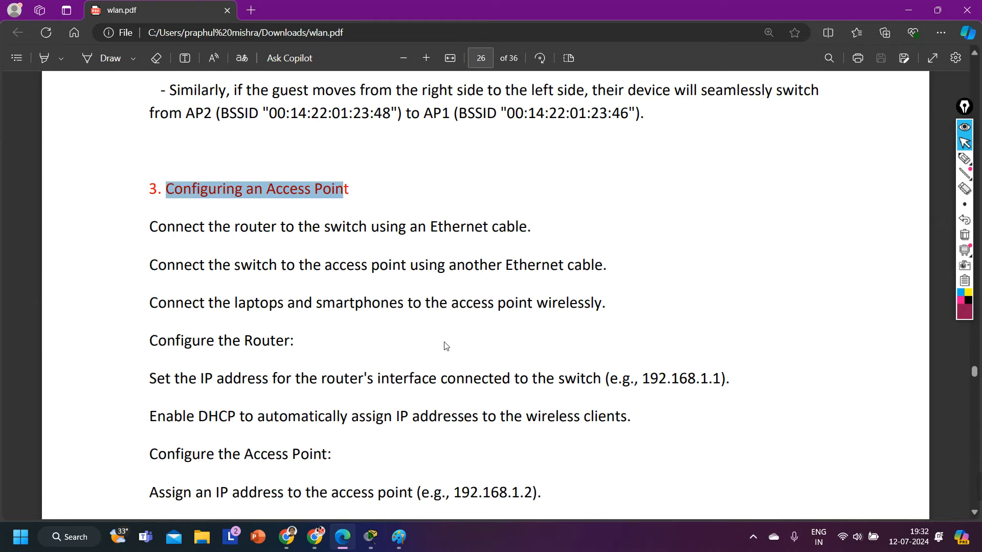
{"action": "left_click", "coordinate": [371, 536]}
{"action": "left_click", "coordinate": [321, 479]}
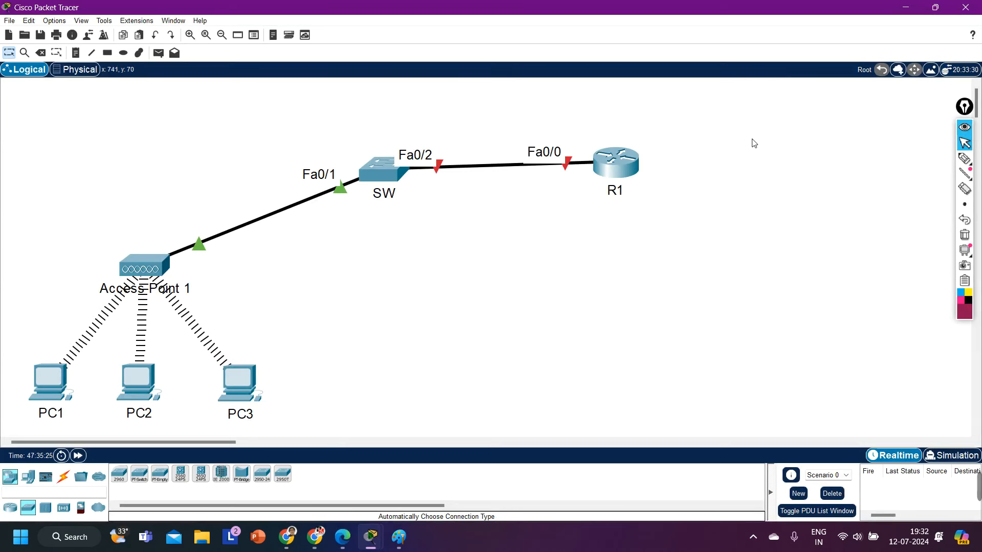
{"action": "left_click_drag", "start_coordinate": [723, 128], "coordinate": [546, 246]}
{"action": "left_click", "coordinate": [546, 245]}
{"action": "left_click_drag", "start_coordinate": [748, 113], "coordinate": [528, 252]}
{"action": "left_click", "coordinate": [496, 328]}
{"action": "mouse_move", "coordinate": [977, 491]}
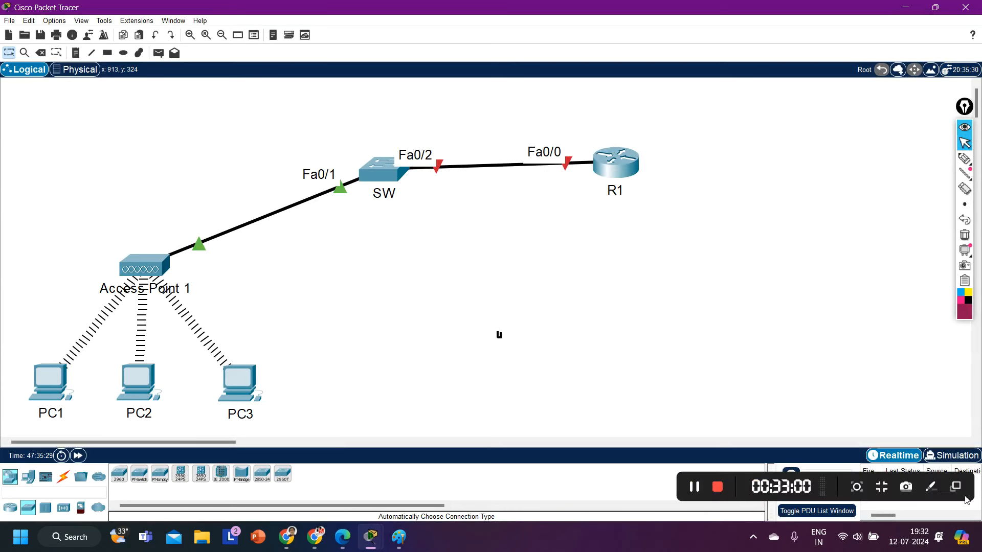
{"action": "left_click", "coordinate": [694, 488]}
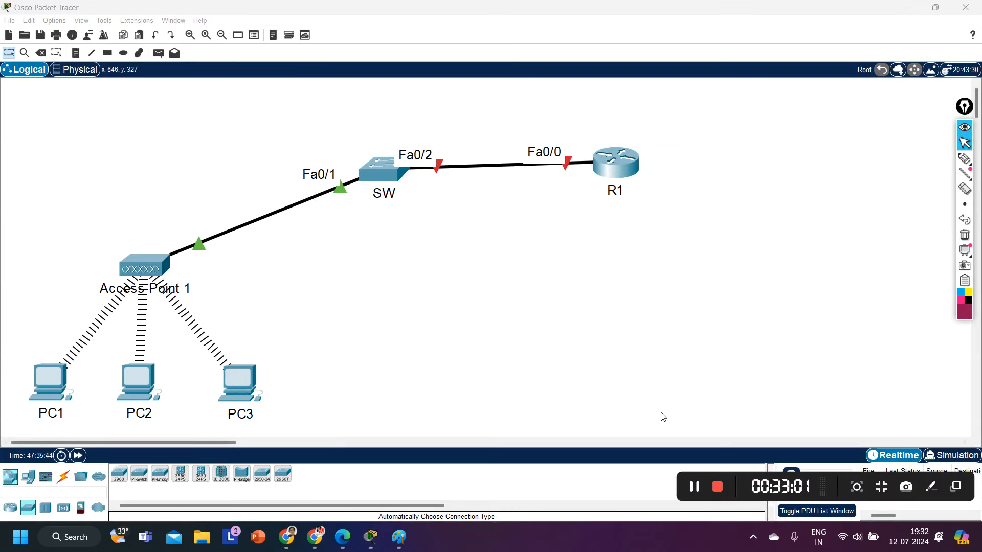
{"action": "left_click", "coordinate": [663, 417]}
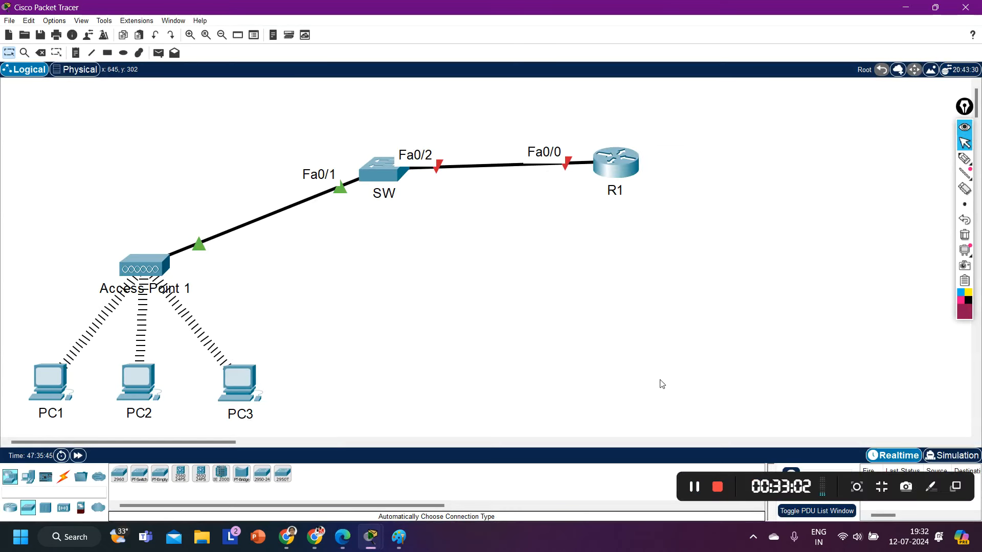
{"action": "left_click_drag", "start_coordinate": [335, 128], "coordinate": [412, 229]}
{"action": "left_click", "coordinate": [423, 259]}
{"action": "left_click_drag", "start_coordinate": [89, 211], "coordinate": [210, 315]}
{"action": "left_click", "coordinate": [280, 317]}
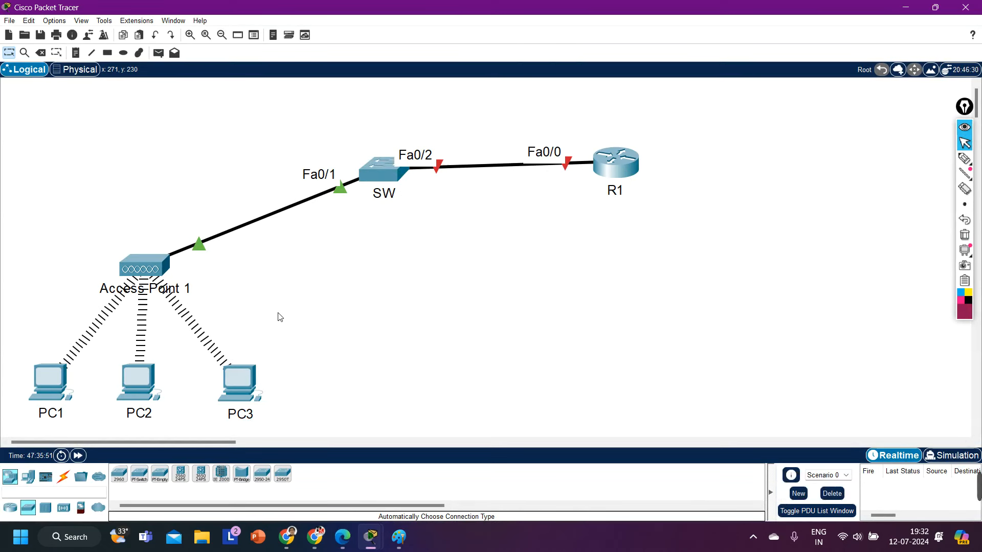
{"action": "left_click_drag", "start_coordinate": [22, 349], "coordinate": [327, 432]}
{"action": "left_click_drag", "start_coordinate": [2, 347], "coordinate": [255, 434]}
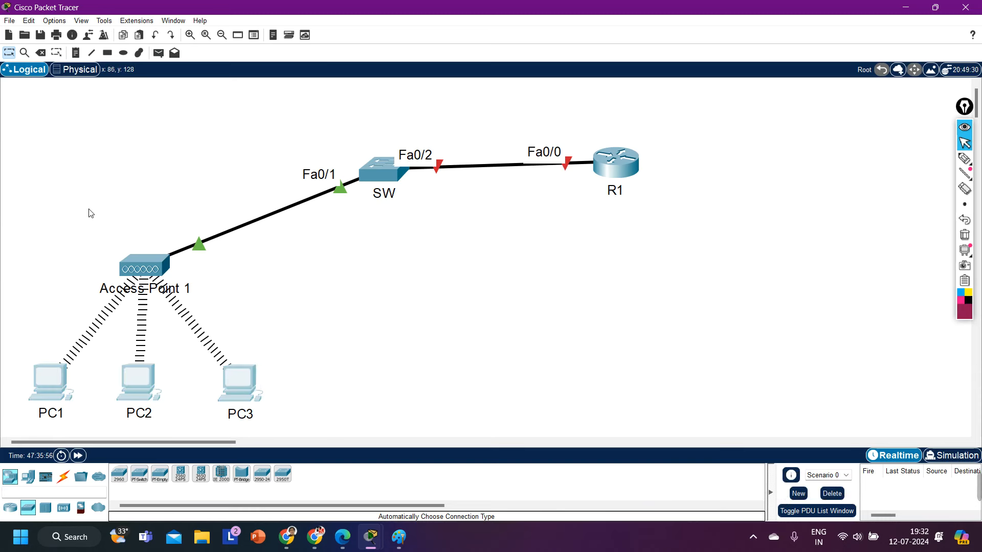
{"action": "left_click_drag", "start_coordinate": [88, 209], "coordinate": [204, 342]}
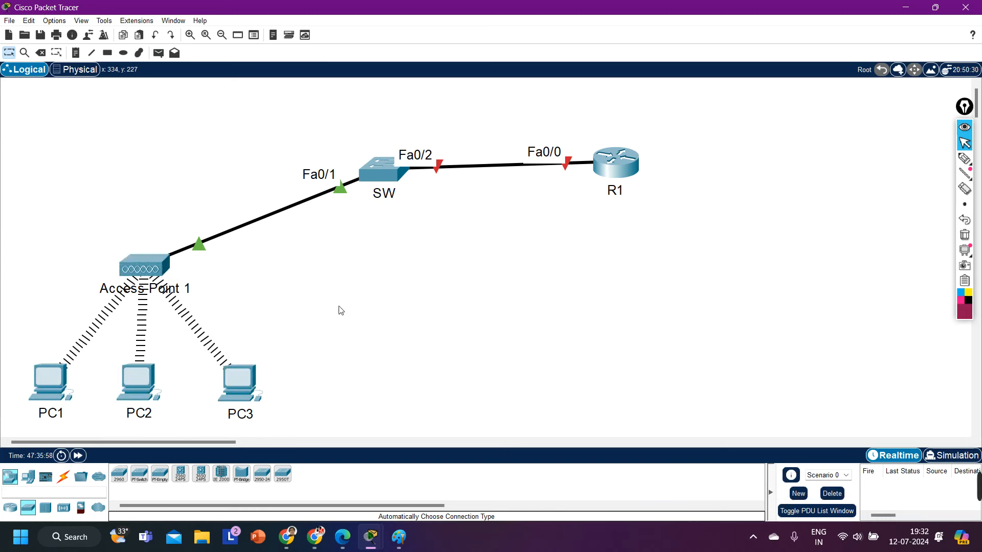
{"action": "left_click_drag", "start_coordinate": [85, 223], "coordinate": [190, 320]}
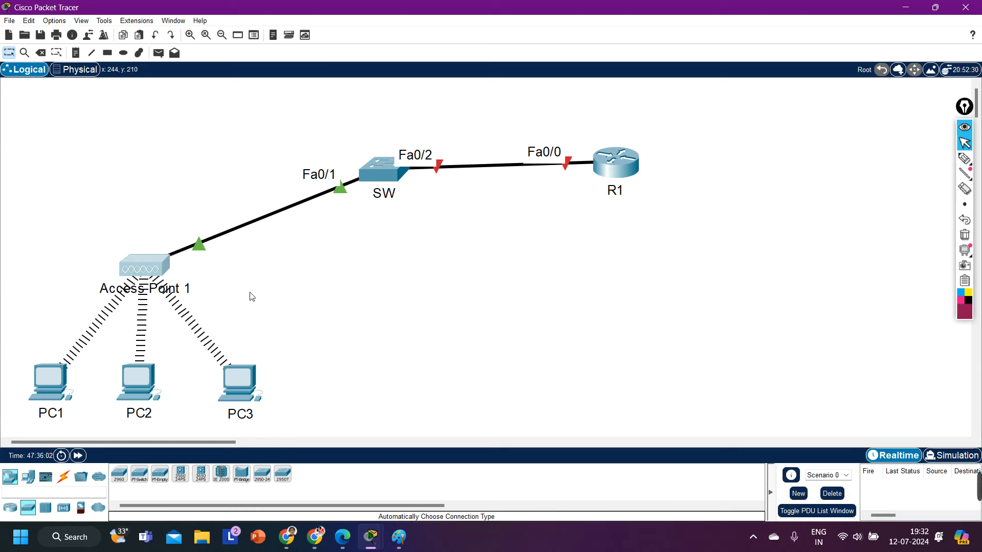
{"action": "left_click_drag", "start_coordinate": [99, 225], "coordinate": [196, 305]}
{"action": "left_click_drag", "start_coordinate": [15, 351], "coordinate": [332, 412]}
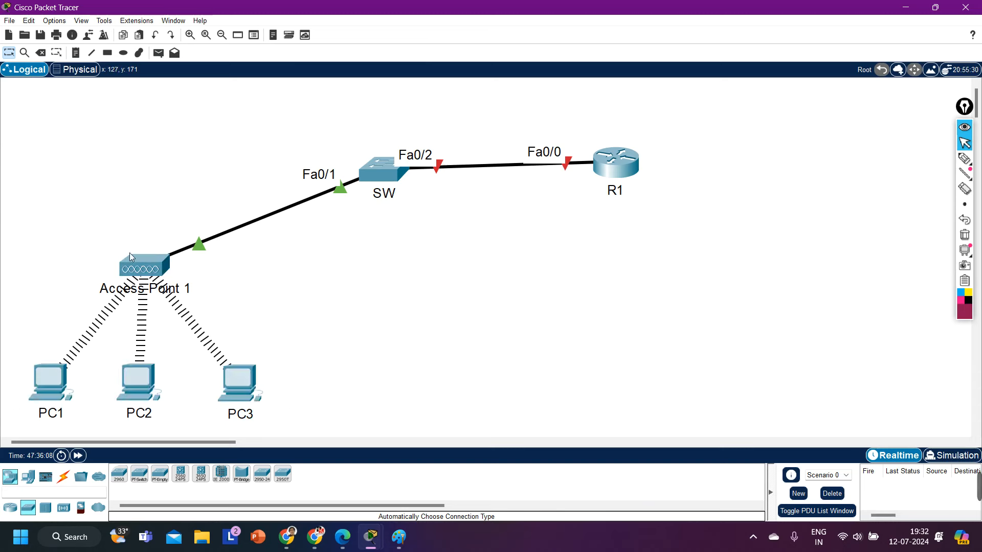
Step: Change Access Point 1's Port 1 SSID from Default to Office_wifi
{"action": "left_click", "coordinate": [134, 266]}
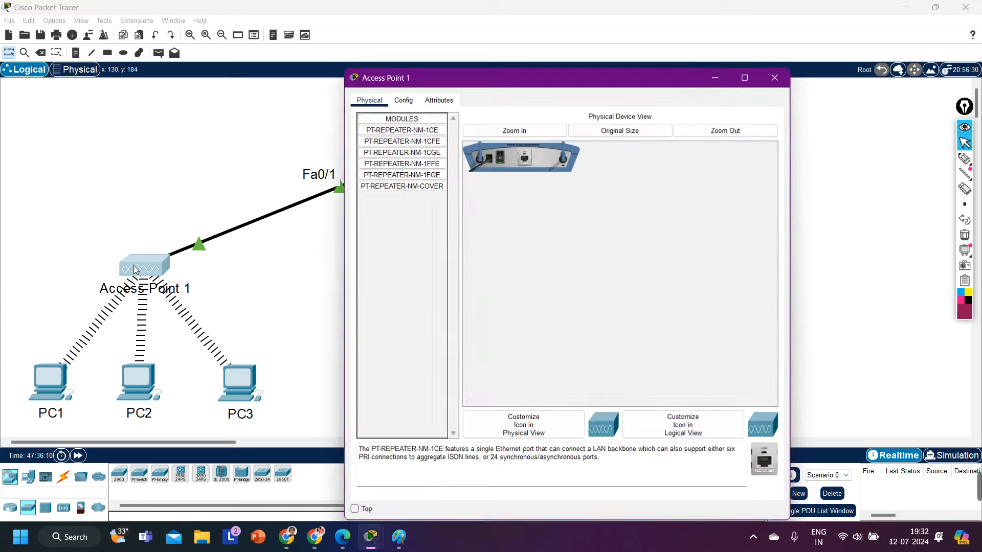
{"action": "left_click", "coordinate": [404, 100]}
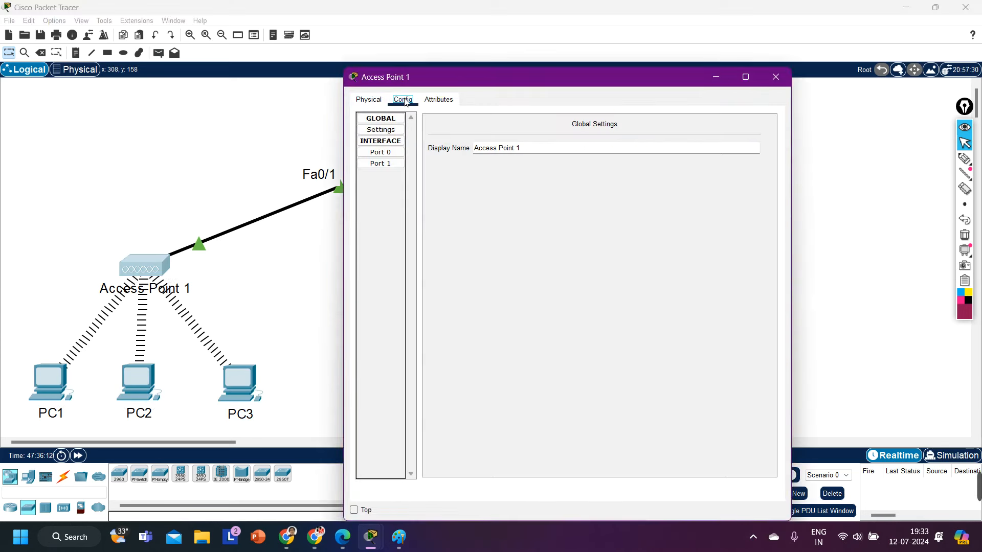
{"action": "left_click", "coordinate": [384, 166]}
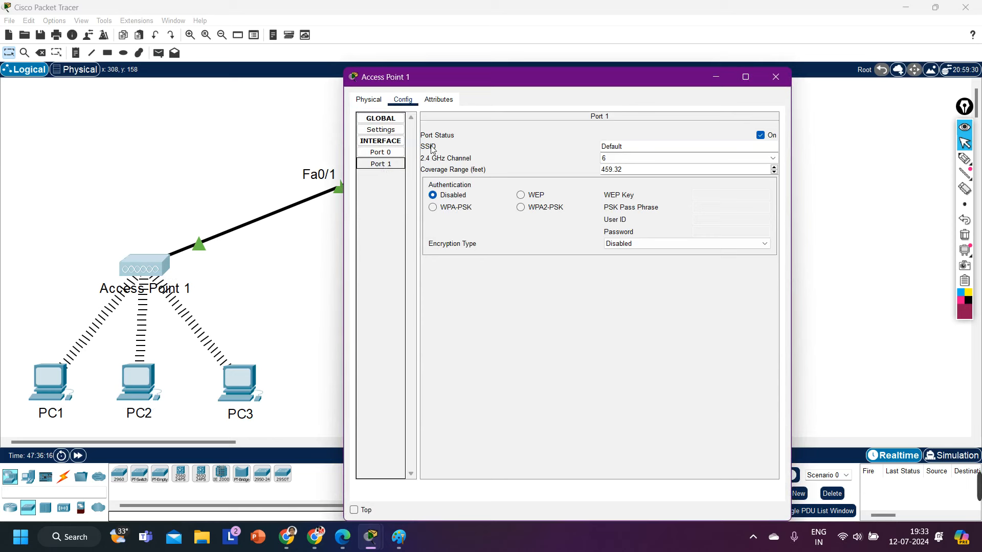
{"action": "left_click_drag", "start_coordinate": [643, 147], "coordinate": [562, 146]}
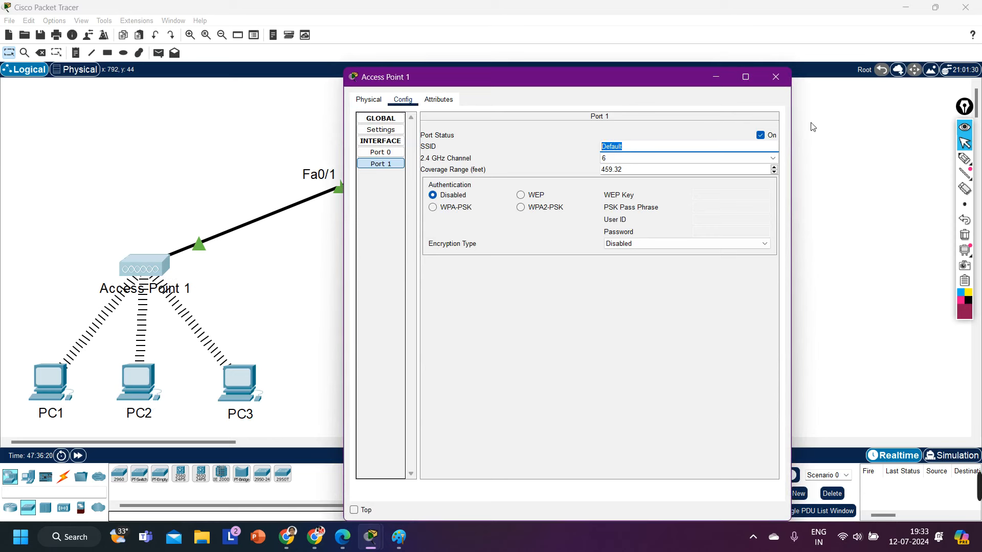
{"action": "type", "text": "Office_wifi"}
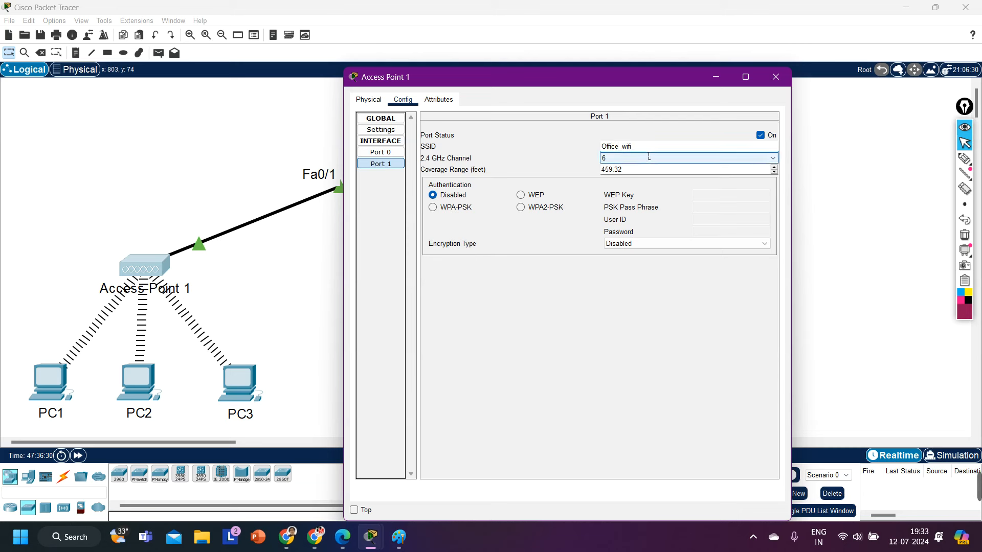
{"action": "left_click_drag", "start_coordinate": [634, 146], "coordinate": [591, 152]}
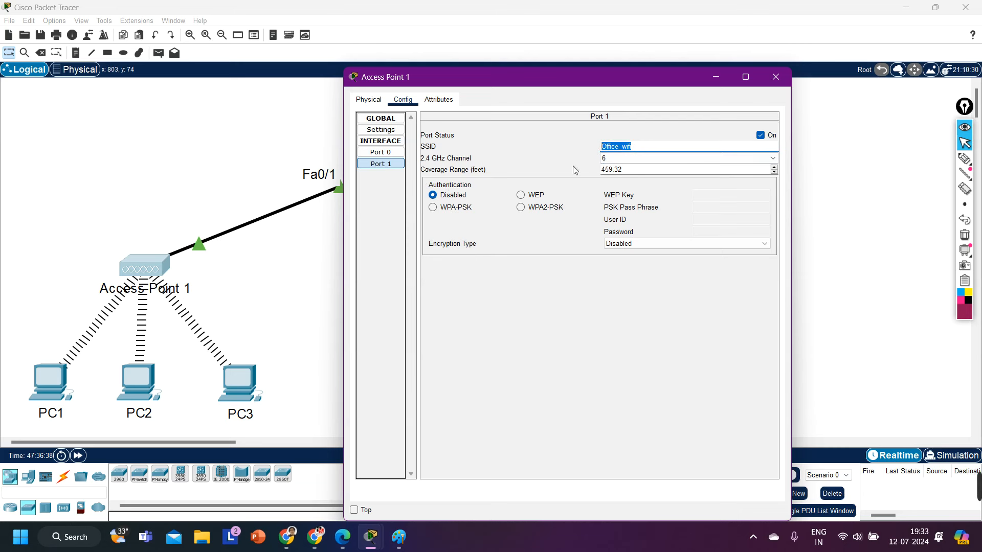
{"action": "left_click", "coordinate": [615, 158]}
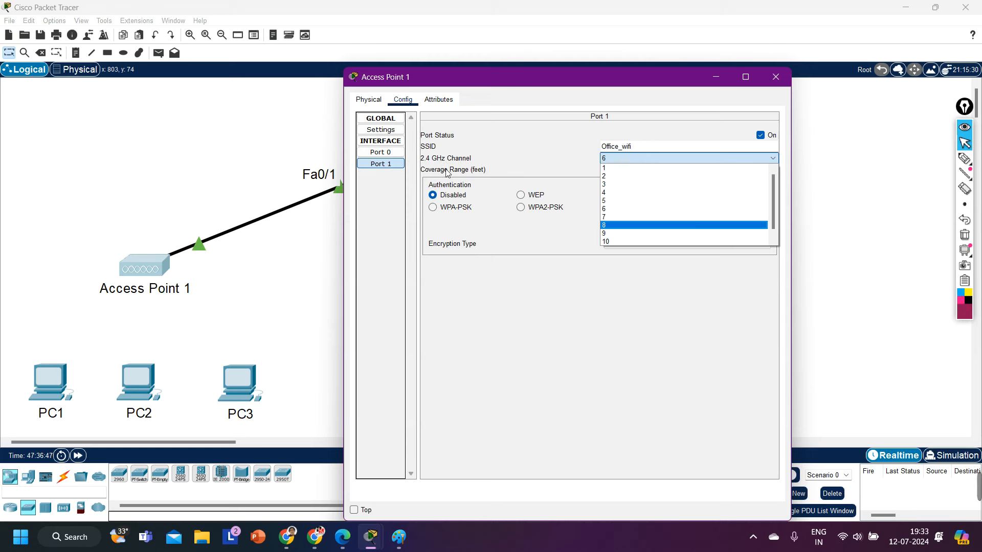
Step: Switch Access Point 1's 2.4 GHz channel from 6 to 1
{"action": "left_click", "coordinate": [628, 171]}
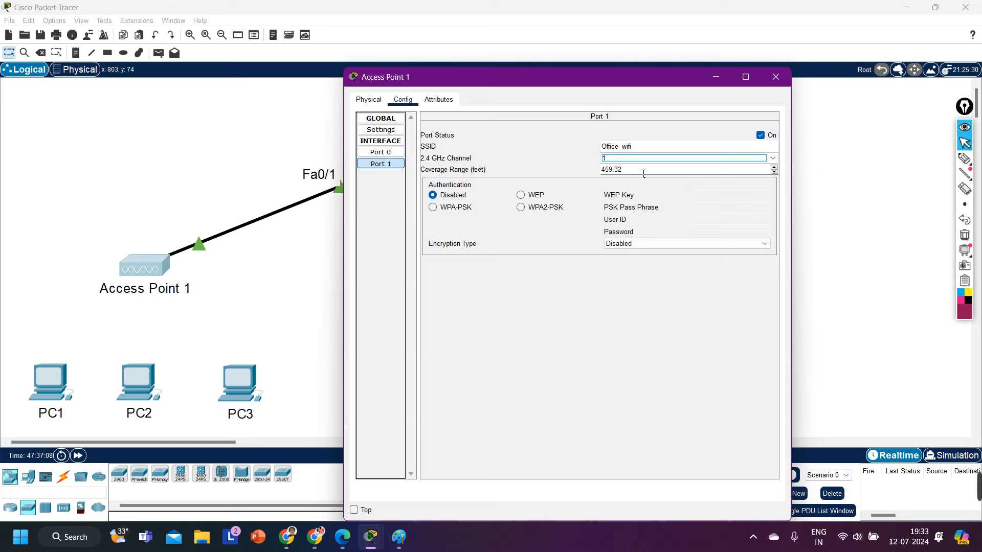
{"action": "key", "text": "Tab"}
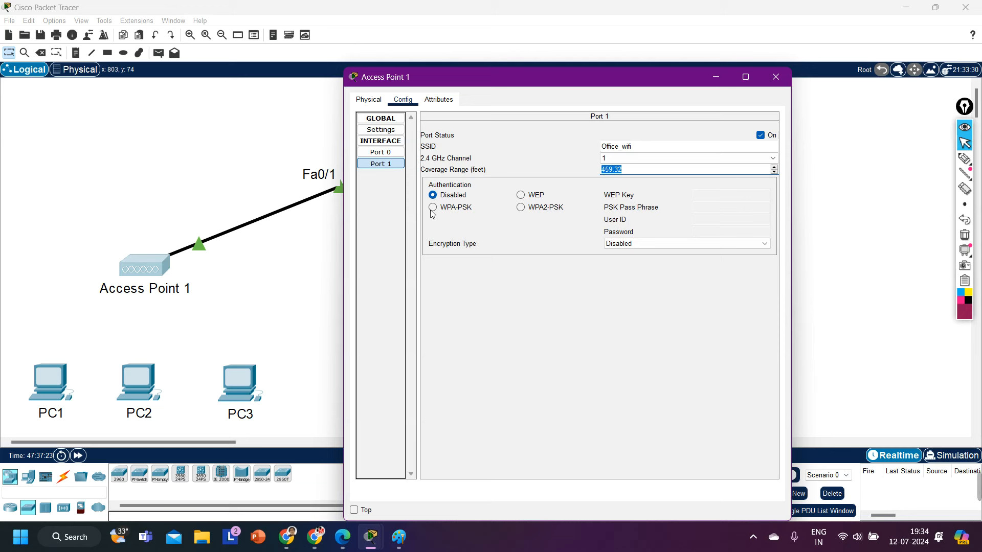
Step: Secure Access Point 1 with WPA2-PSK, AES and a pass phrase, then close its window
{"action": "left_click", "coordinate": [520, 207]}
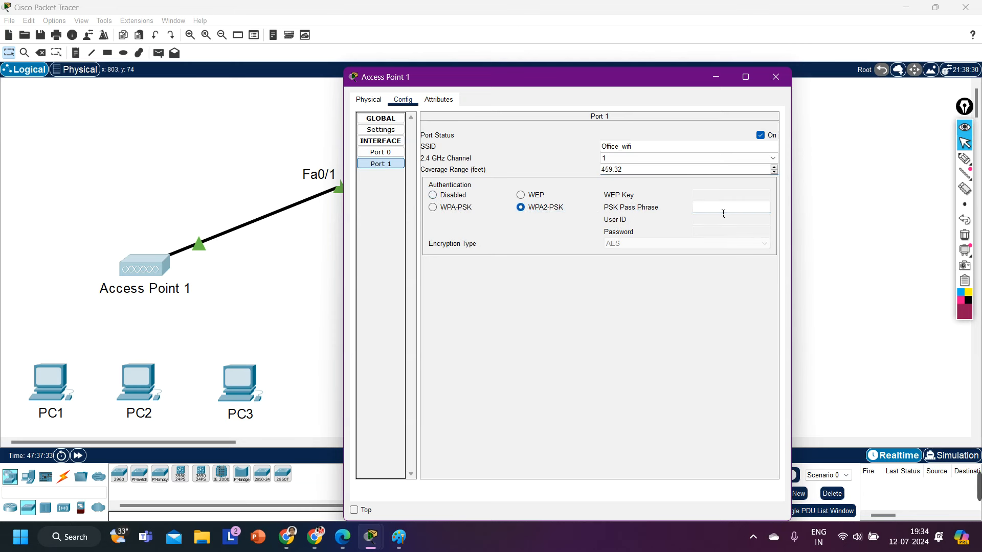
{"action": "type", "text": "12345678"}
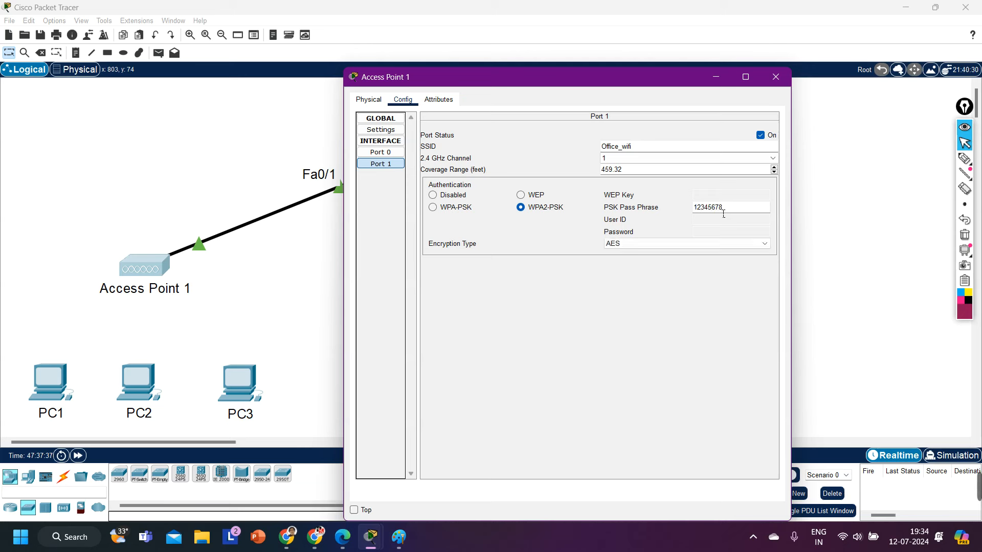
{"action": "type", "text": "9"}
{"action": "left_click", "coordinate": [657, 382]}
{"action": "left_click_drag", "start_coordinate": [637, 146], "coordinate": [502, 148]}
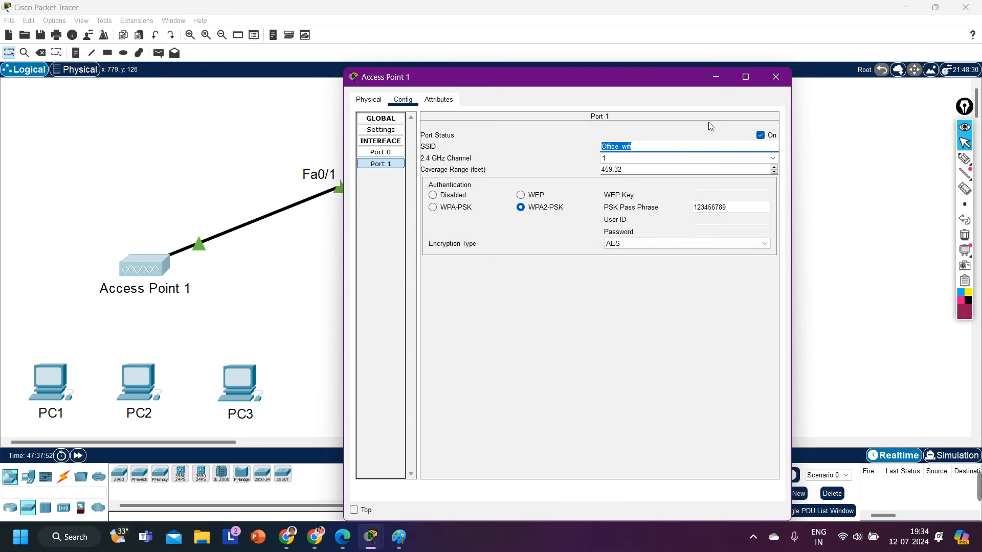
{"action": "left_click", "coordinate": [775, 76]}
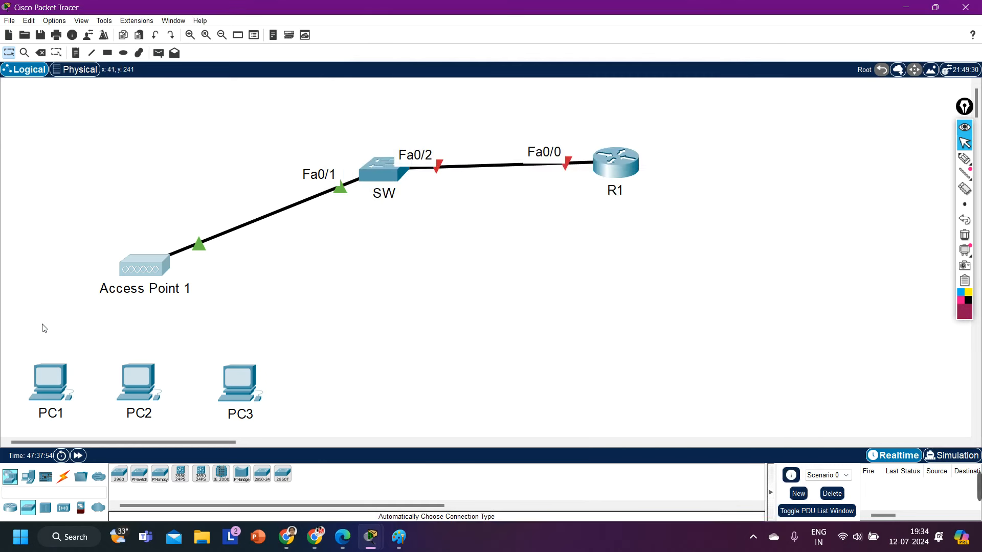
Step: In PC1's PC Wireless utility, rescan, try joining Office_wifi, then cancel the WPA2-Personal prompt
{"action": "left_click", "coordinate": [44, 387]}
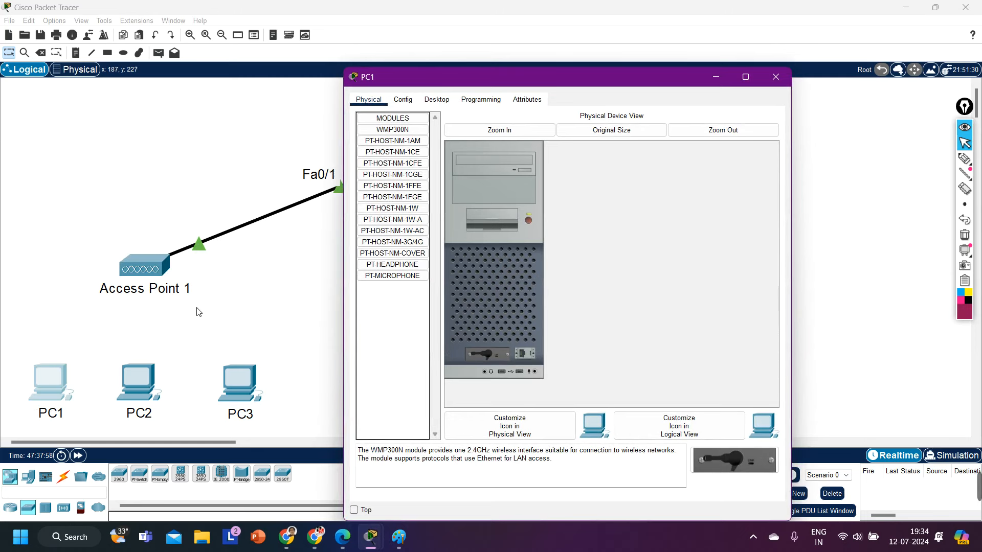
{"action": "left_click", "coordinate": [403, 99]}
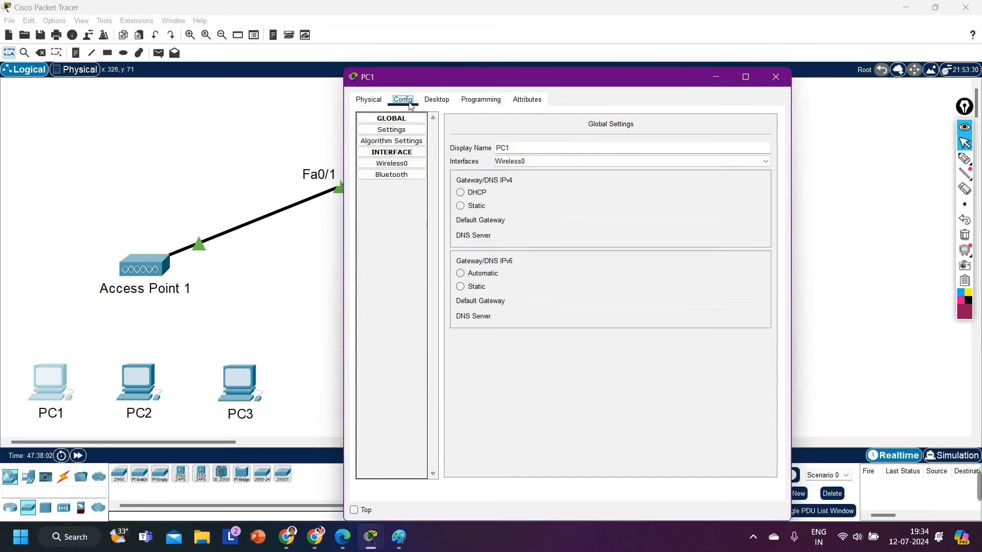
{"action": "left_click", "coordinate": [436, 99]}
{"action": "left_click", "coordinate": [389, 238]}
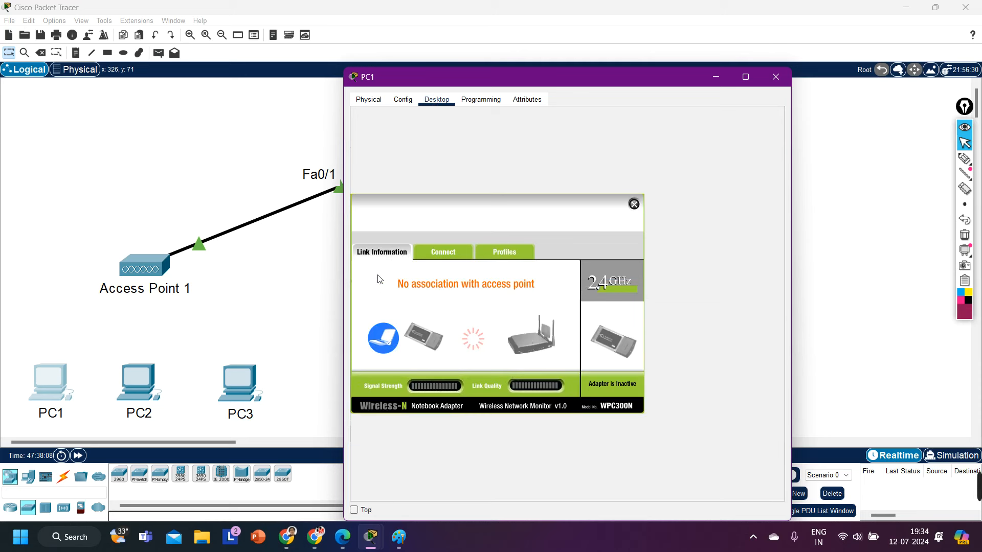
{"action": "left_click", "coordinate": [438, 256]}
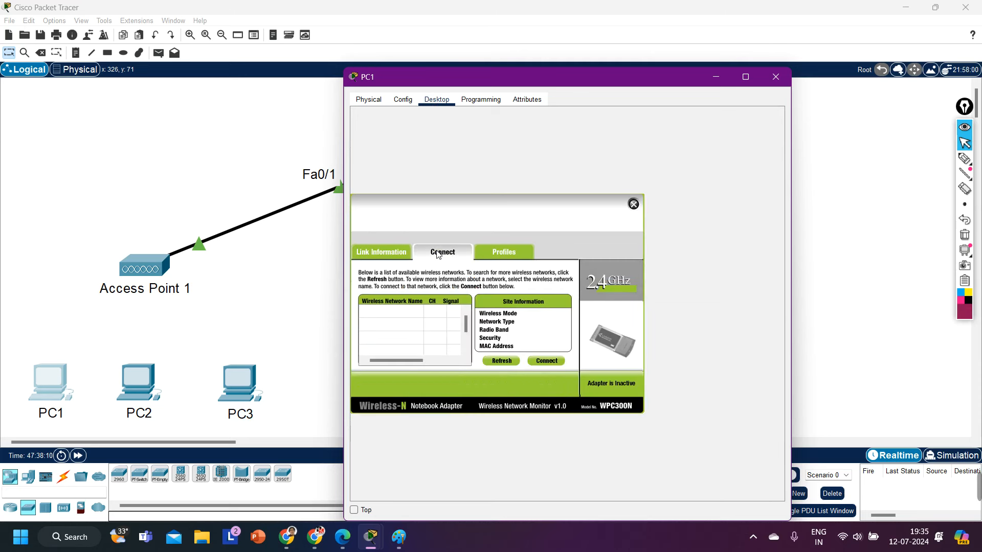
{"action": "left_click", "coordinate": [498, 362]}
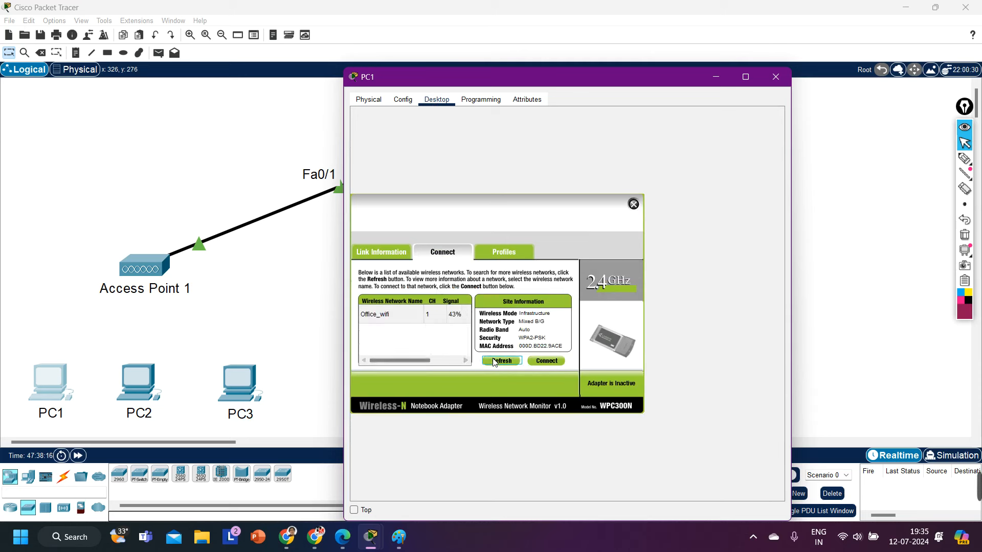
{"action": "left_click", "coordinate": [391, 321]}
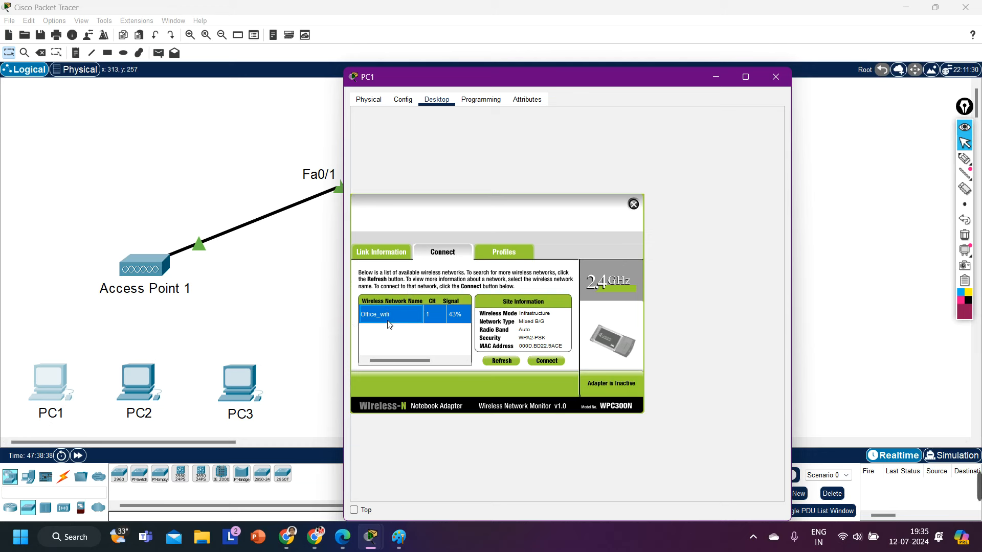
{"action": "left_click", "coordinate": [545, 361]}
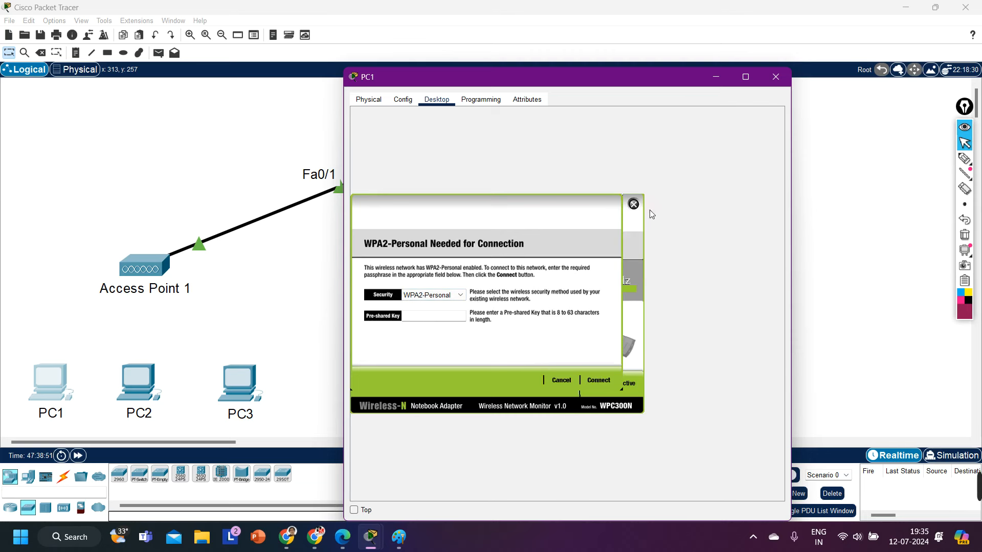
{"action": "left_click", "coordinate": [633, 204]}
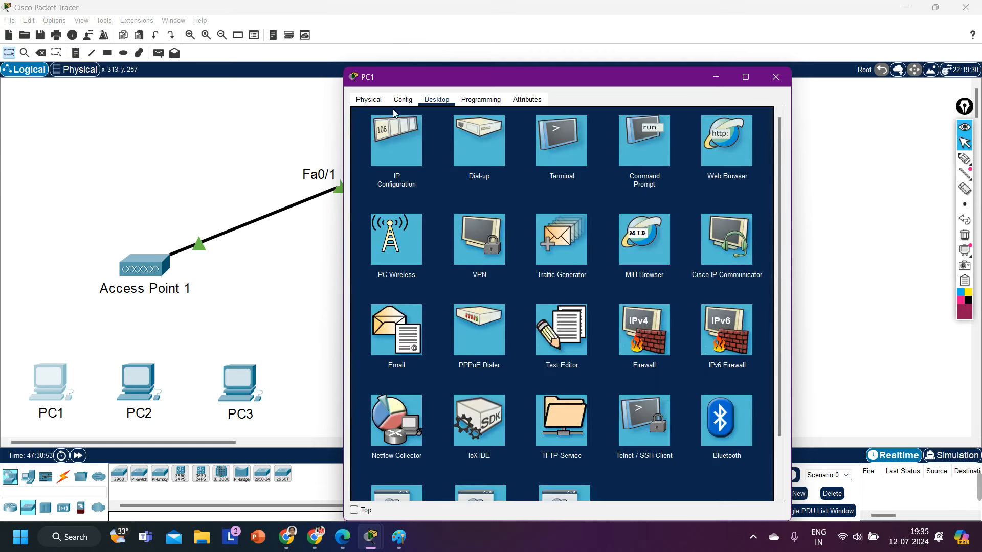
Step: Inspect PC1's Wireless0 self-assigned 169.254.83.158 address with a temporary annotation, then close PC1
{"action": "left_click", "coordinate": [403, 101]}
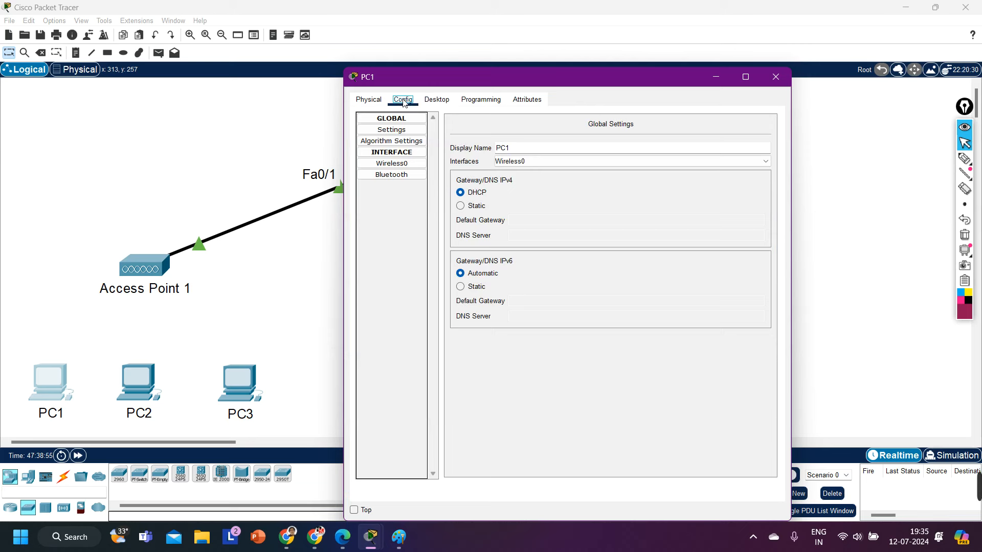
{"action": "left_click", "coordinate": [406, 165]}
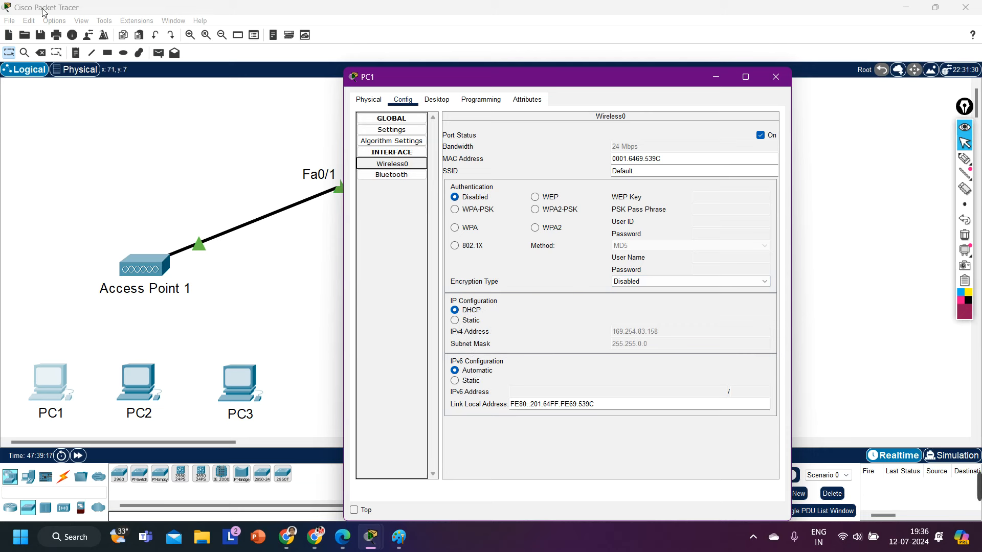
{"action": "left_click", "coordinate": [964, 158]}
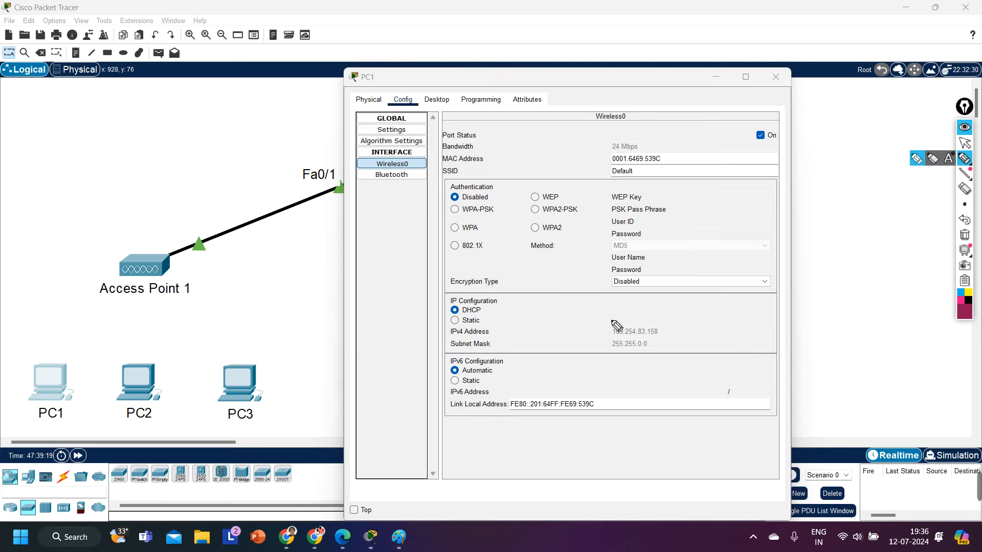
{"action": "mouse_move", "coordinate": [680, 319]}
{"action": "left_mouse_down"}
{"action": "mouse_move", "coordinate": [588, 314]}
{"action": "mouse_move", "coordinate": [609, 311]}
{"action": "left_mouse_up"}
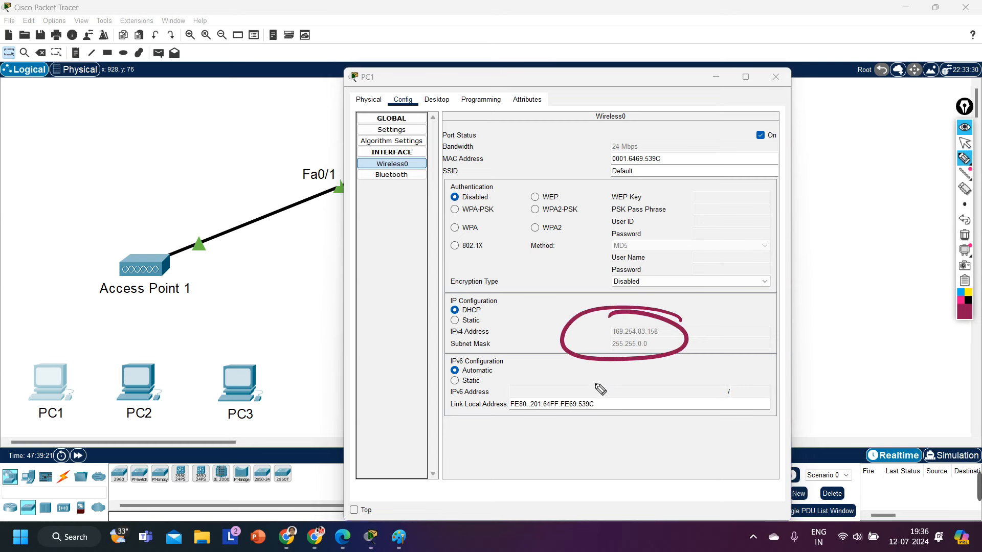
{"action": "left_click", "coordinate": [965, 235]}
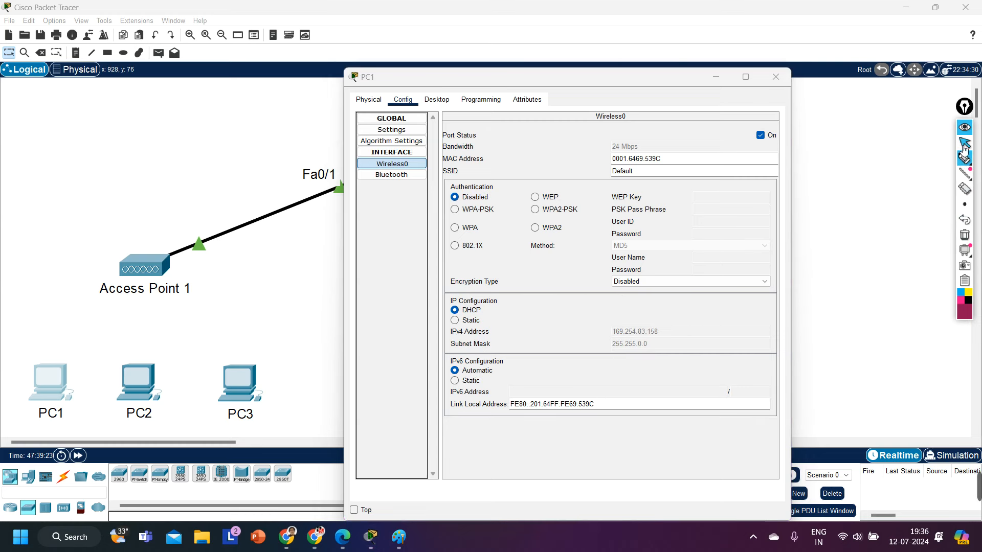
{"action": "left_click", "coordinate": [965, 144]}
{"action": "left_click", "coordinate": [775, 76]}
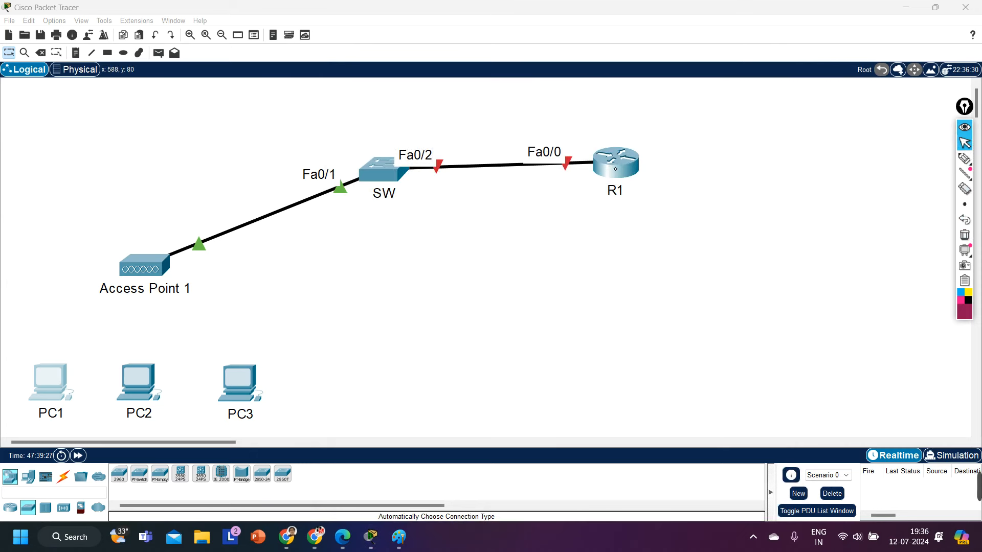
Step: Open R1's CLI in a widened window and decline the initial configuration dialog
{"action": "left_click", "coordinate": [609, 162]}
{"action": "left_click_drag", "start_coordinate": [595, 82], "coordinate": [554, 224]}
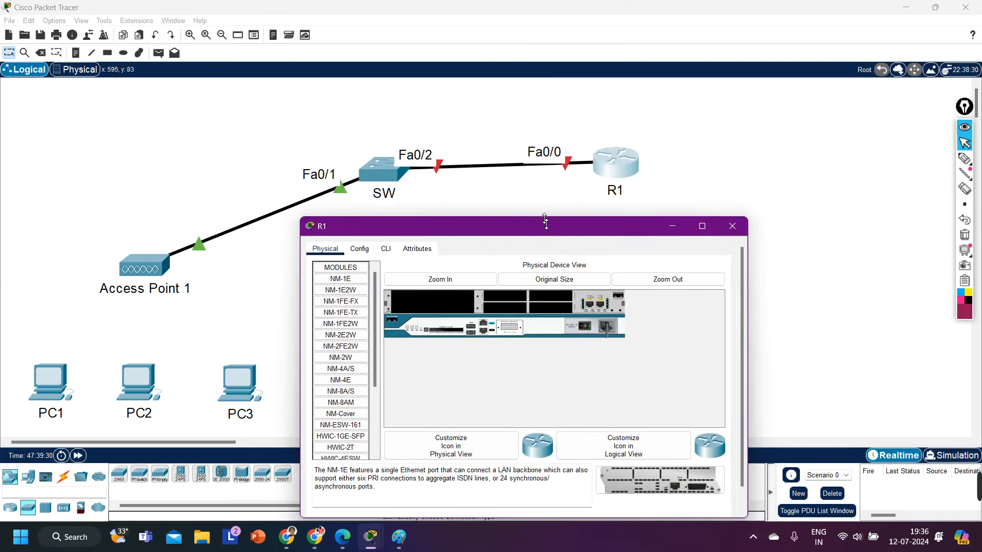
{"action": "left_click_drag", "start_coordinate": [741, 340], "coordinate": [976, 340]}
{"action": "left_click", "coordinate": [385, 248]}
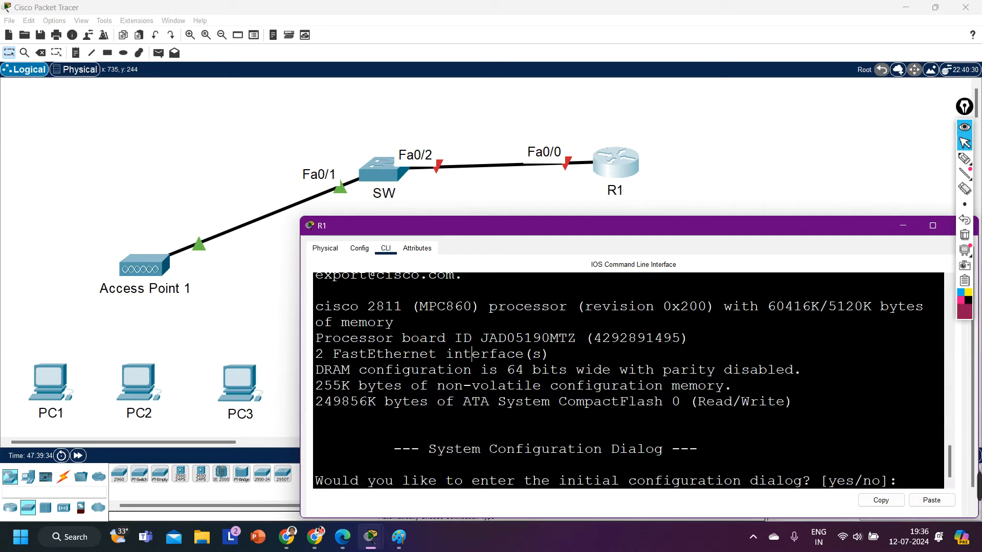
{"action": "key", "text": "Return"}
{"action": "type", "text": "no"}
{"action": "key", "text": "Return"}
Step: Run enable, configure terminal and int f0/0 on R1
{"action": "key", "text": "Return"}
{"action": "type", "text": "en"}
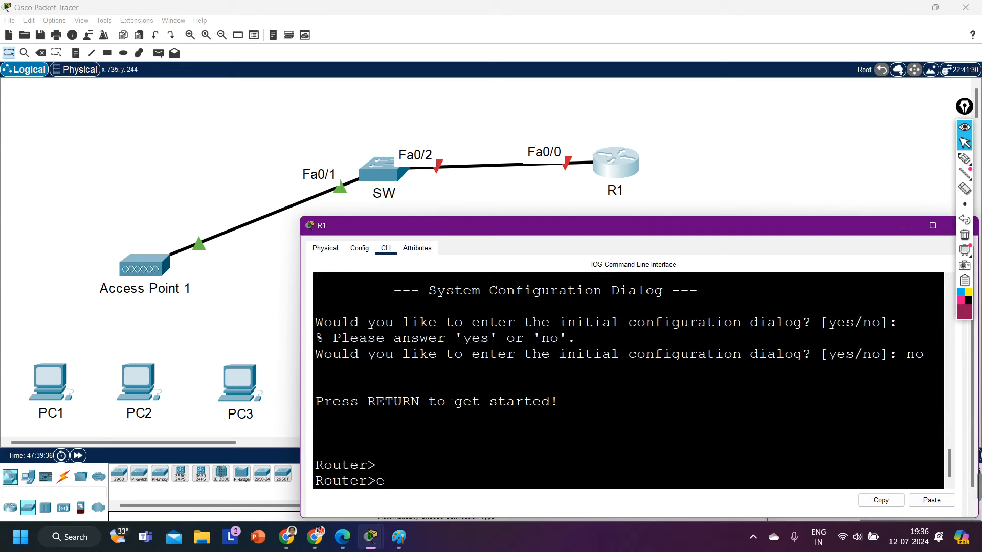
{"action": "key", "text": "Return"}
{"action": "type", "text": "conf"}
{"action": "key", "text": "Tab"}
{"action": "key", "text": "Return"}
{"action": "key", "text": "Return"}
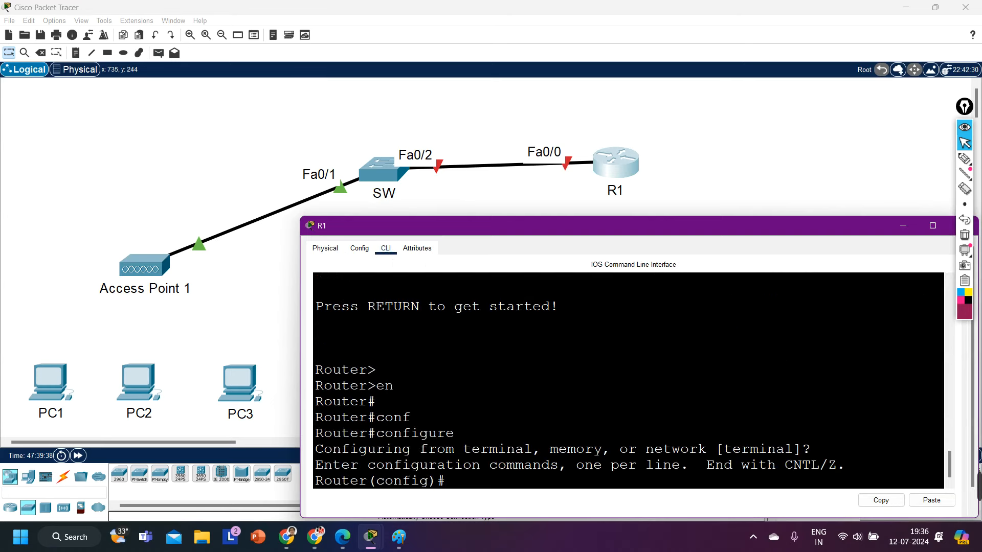
{"action": "key", "text": "Return"}
{"action": "key", "text": "Return"}
{"action": "key", "text": "Return"}
{"action": "type", "text": "int f08/0"}
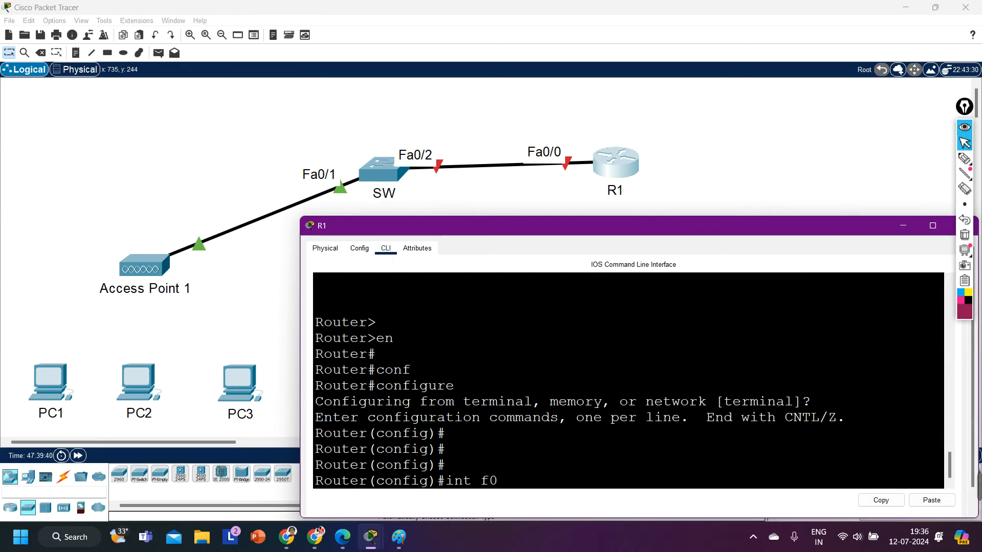
{"action": "key", "text": "BackSpace"}
{"action": "key", "text": "BackSpace"}
{"action": "key", "text": "BackSpace"}
{"action": "type", "text": "/0"}
{"action": "key", "text": "Return"}
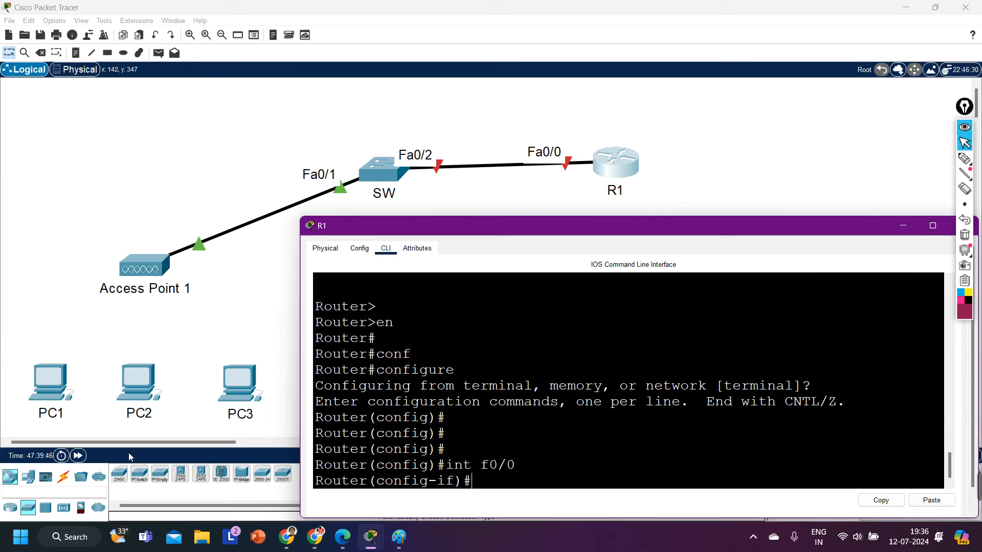
Step: Set PC1's Wireless0 SSID to Office_wifi
{"action": "left_click", "coordinate": [45, 387]}
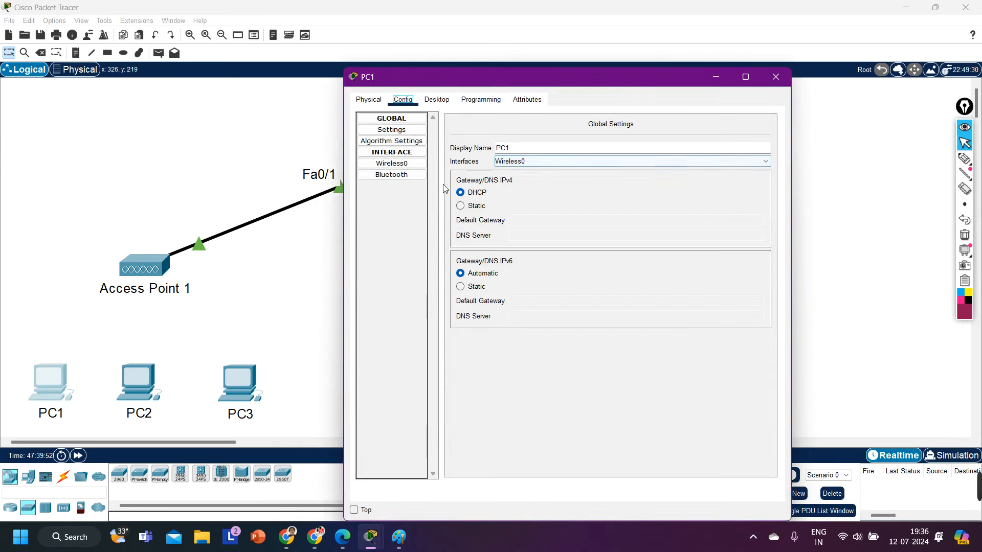
{"action": "left_click", "coordinate": [392, 163]}
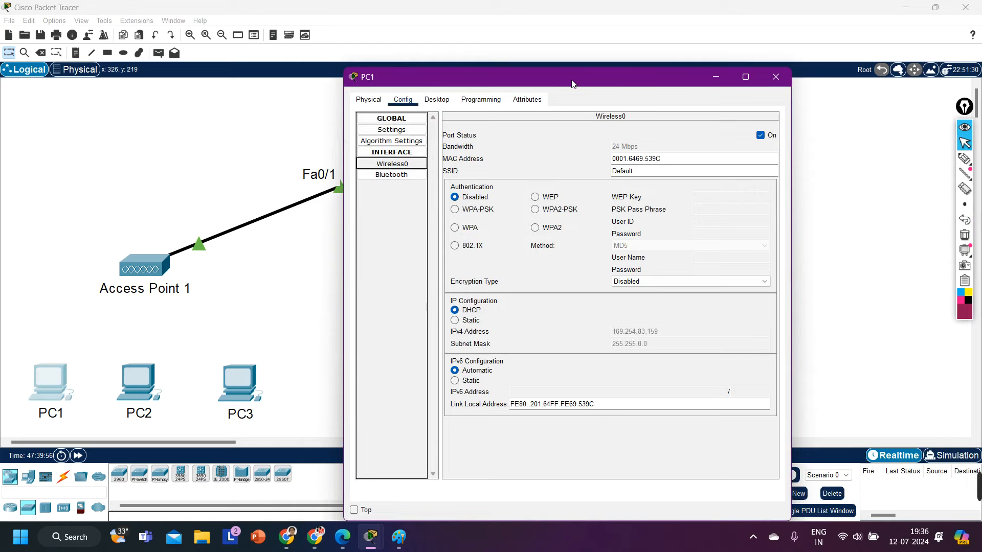
{"action": "left_click_drag", "start_coordinate": [565, 82], "coordinate": [679, 67]}
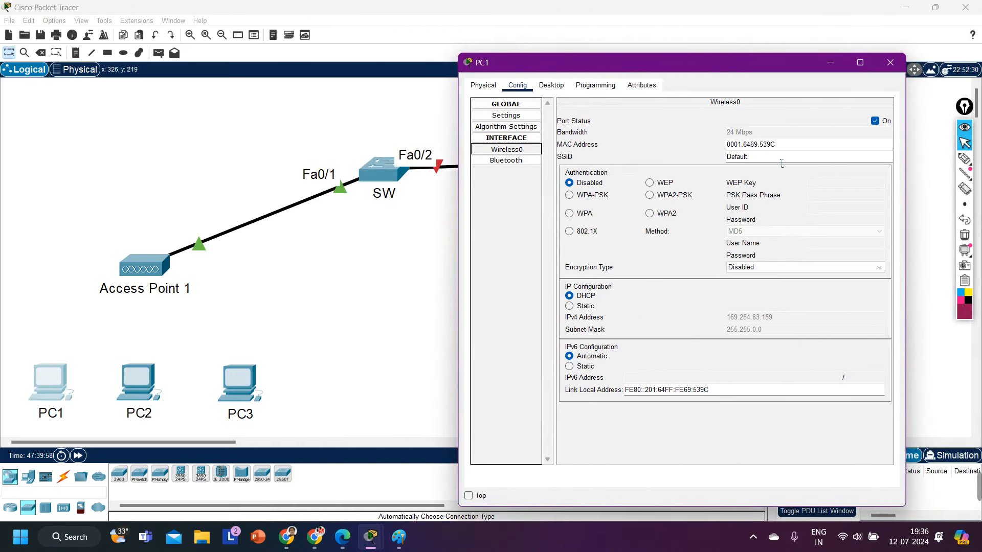
{"action": "double_click", "coordinate": [759, 159]}
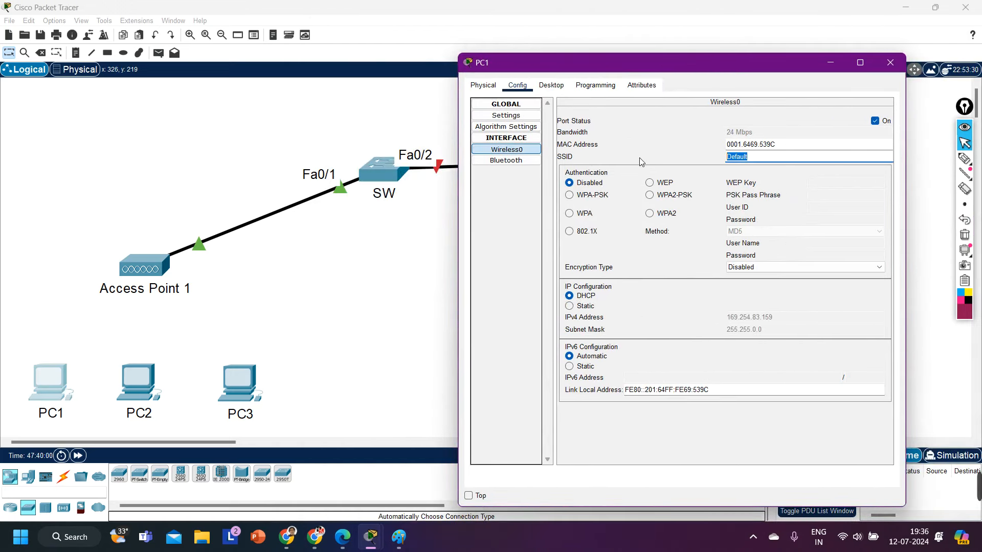
{"action": "type", "text": "Office_wifi"}
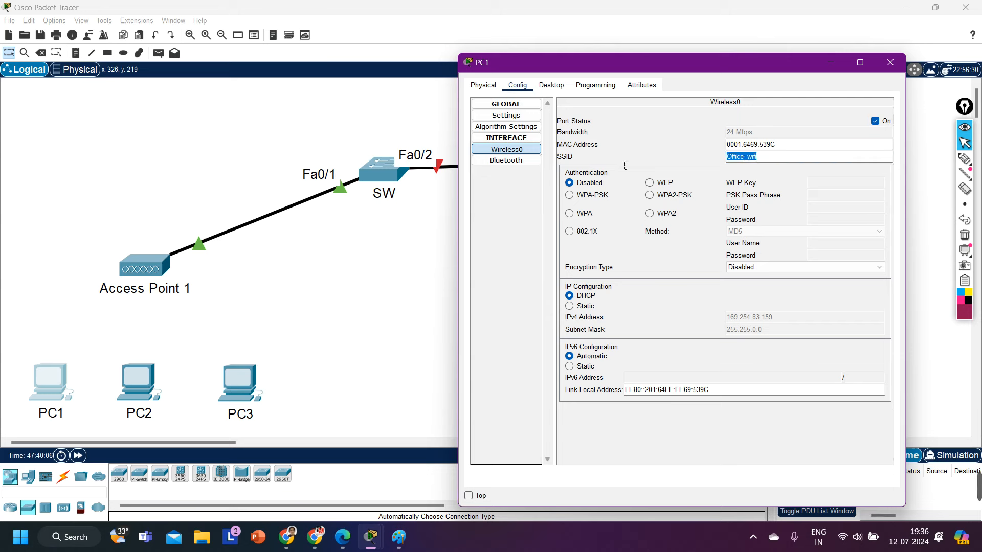
{"action": "double_click", "coordinate": [746, 161]}
Step: Give PC1's Wireless0 WPA2-PSK authentication with the access point's pass phrase
{"action": "left_click", "coordinate": [650, 213]}
{"action": "left_click", "coordinate": [650, 196]}
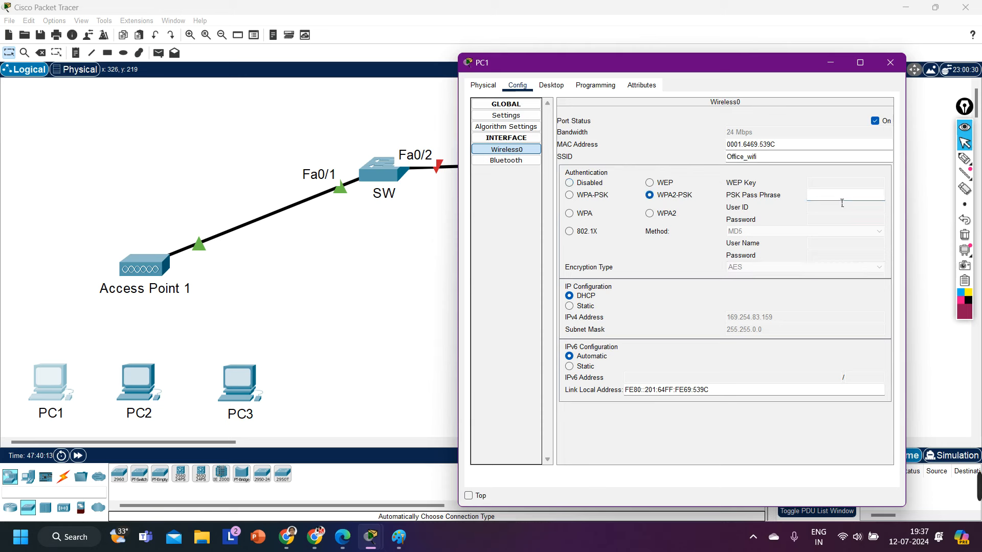
{"action": "type", "text": "123456789"}
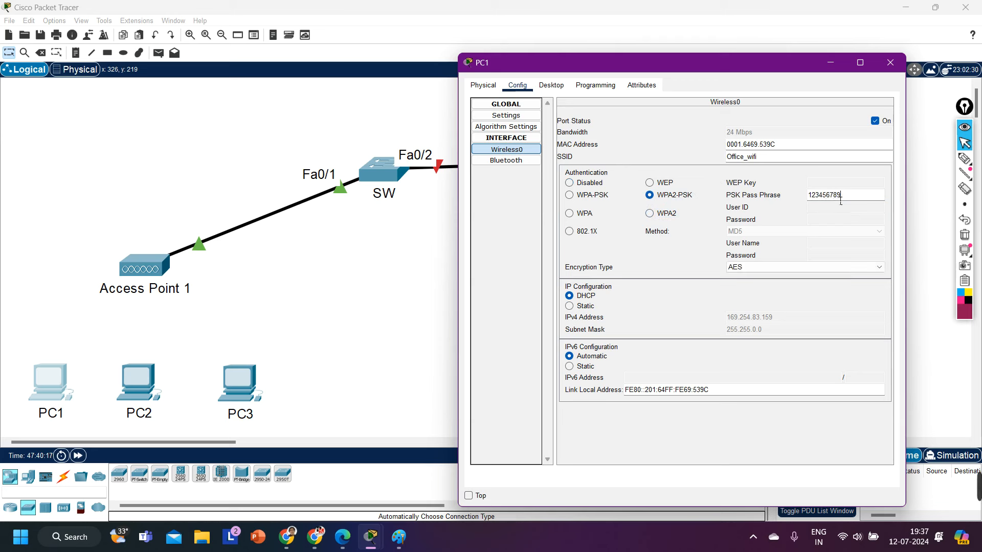
{"action": "left_click_drag", "start_coordinate": [772, 159], "coordinate": [640, 170]}
{"action": "left_click_drag", "start_coordinate": [765, 158], "coordinate": [696, 155]}
{"action": "left_click", "coordinate": [851, 197]}
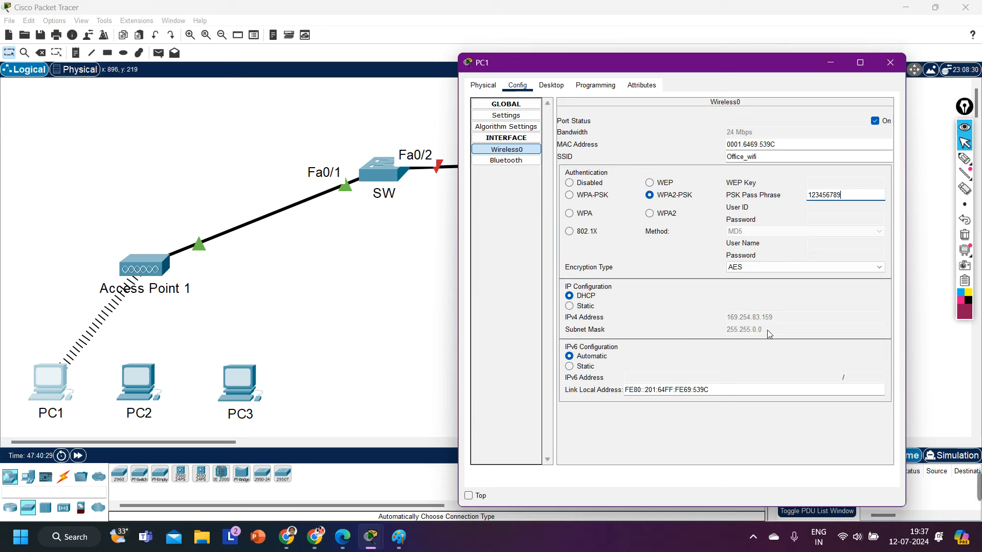
Step: Mark PC1's self-assigned IPv4 address with a temporary annotation, then minimize PC1's window
{"action": "left_click", "coordinate": [964, 158]}
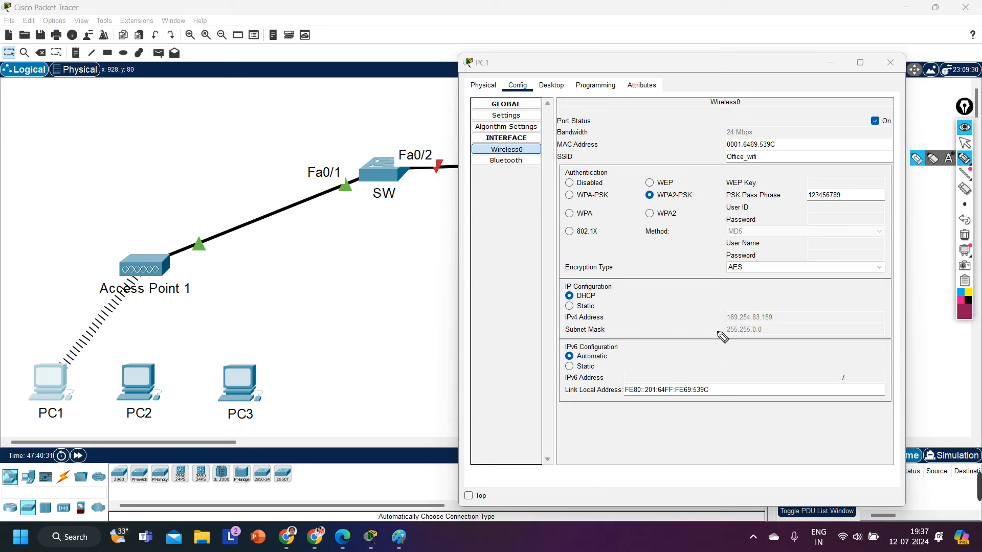
{"action": "mouse_move", "coordinate": [718, 322]}
{"action": "left_mouse_down"}
{"action": "mouse_move", "coordinate": [736, 297]}
{"action": "mouse_move", "coordinate": [749, 332]}
{"action": "left_mouse_up"}
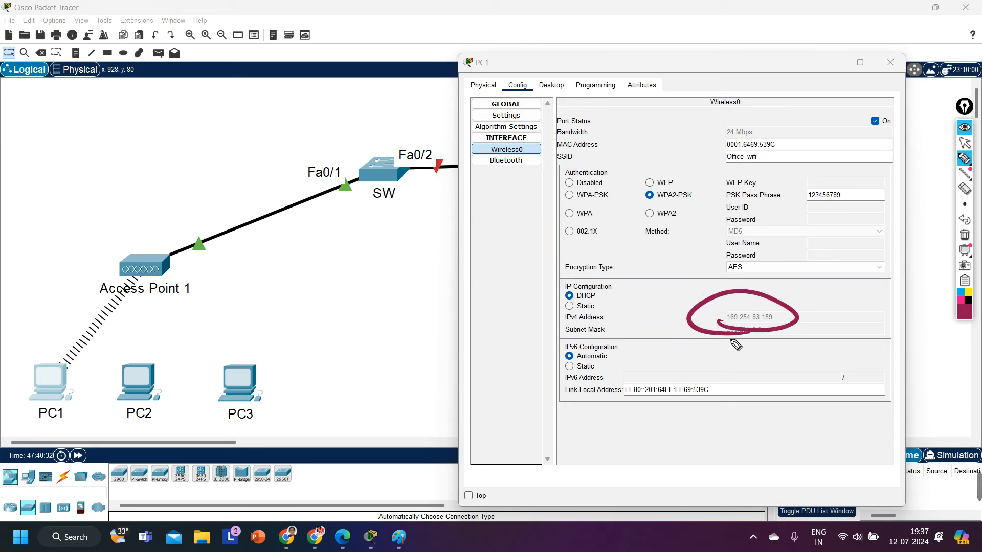
{"action": "left_click", "coordinate": [965, 235]}
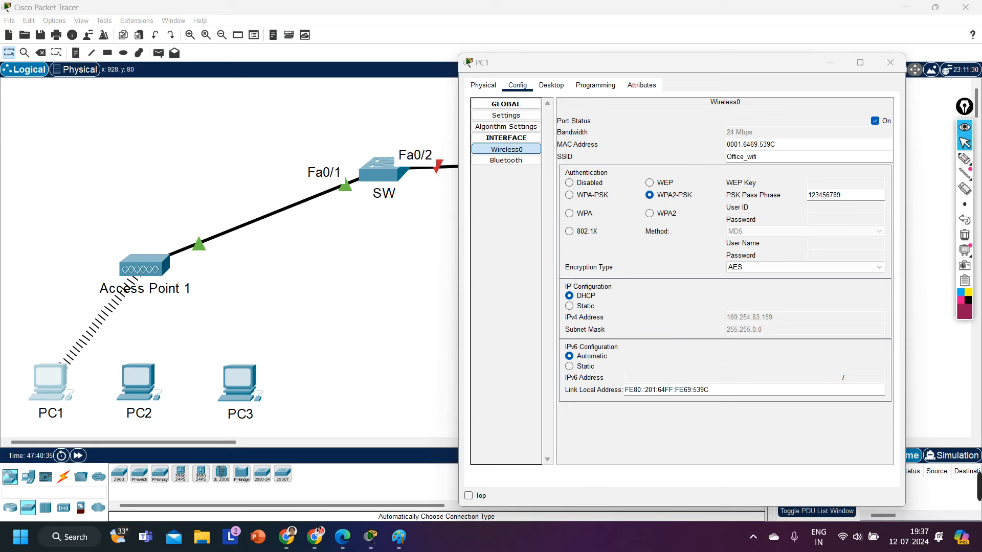
{"action": "left_click", "coordinate": [831, 63]}
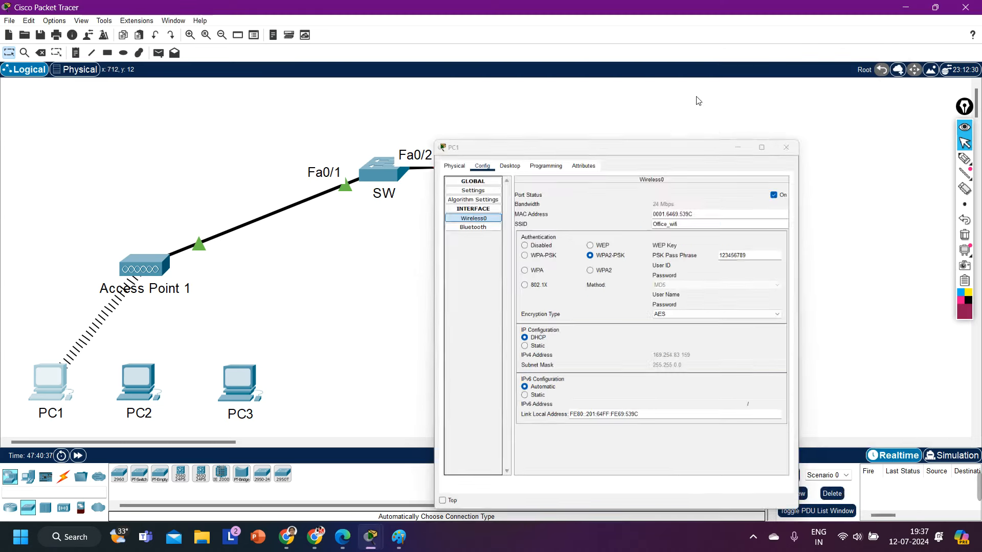
Step: Bring R1's Fa0/0 up with no shutdown and begin entering its IP address
{"action": "left_click", "coordinate": [634, 167]}
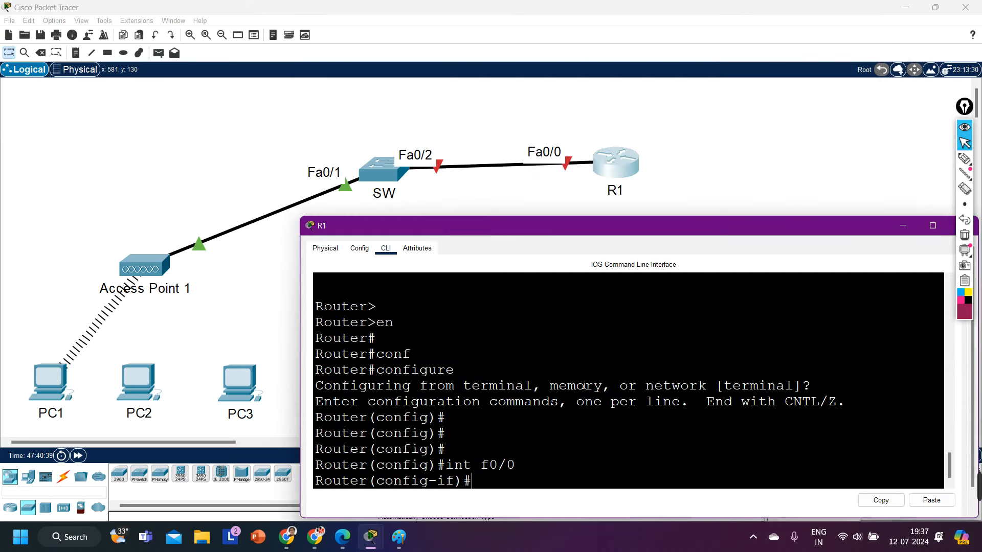
{"action": "type", "text": "no sh"}
{"action": "key", "text": "Tab"}
{"action": "key", "text": "Return"}
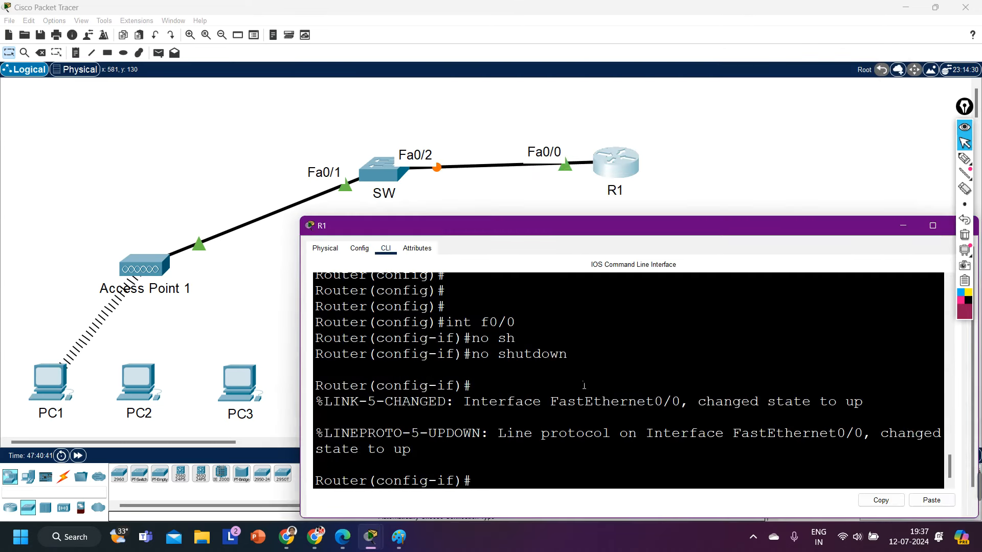
{"action": "key", "text": "Return"}
{"action": "key", "text": "Return"}
{"action": "type", "text": "ip add"}
{"action": "key", "text": "Tab"}
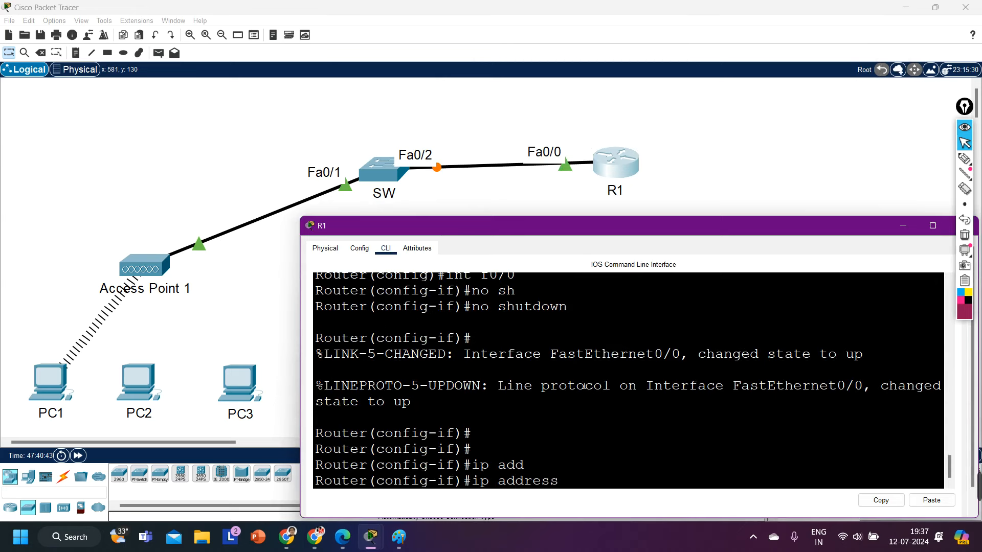
{"action": "type", "text": "1"}
Step: Add a canvas note reading 192.168.10.0/24 above the switch
{"action": "left_click", "coordinate": [76, 52]}
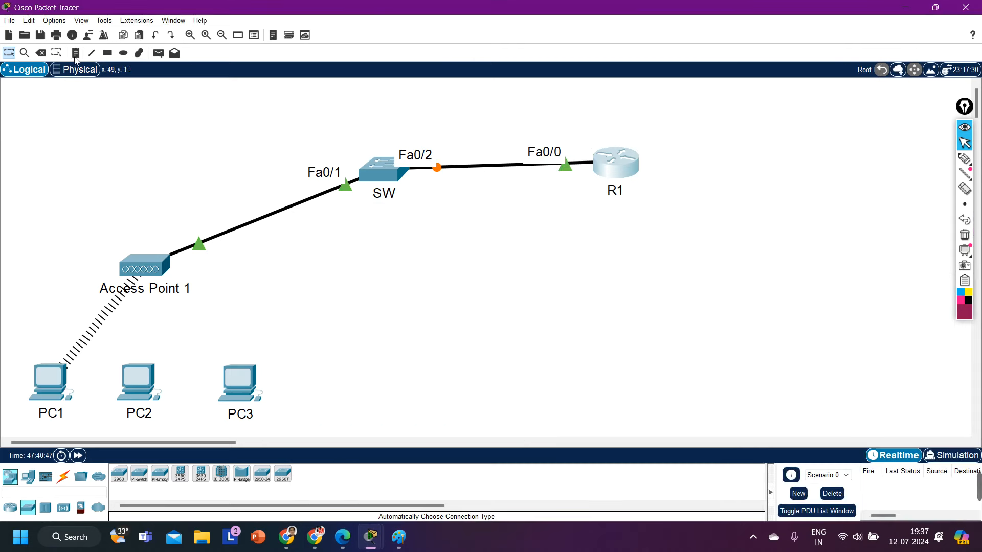
{"action": "left_click", "coordinate": [406, 106]}
{"action": "type", "text": "192.168.10.0/24"}
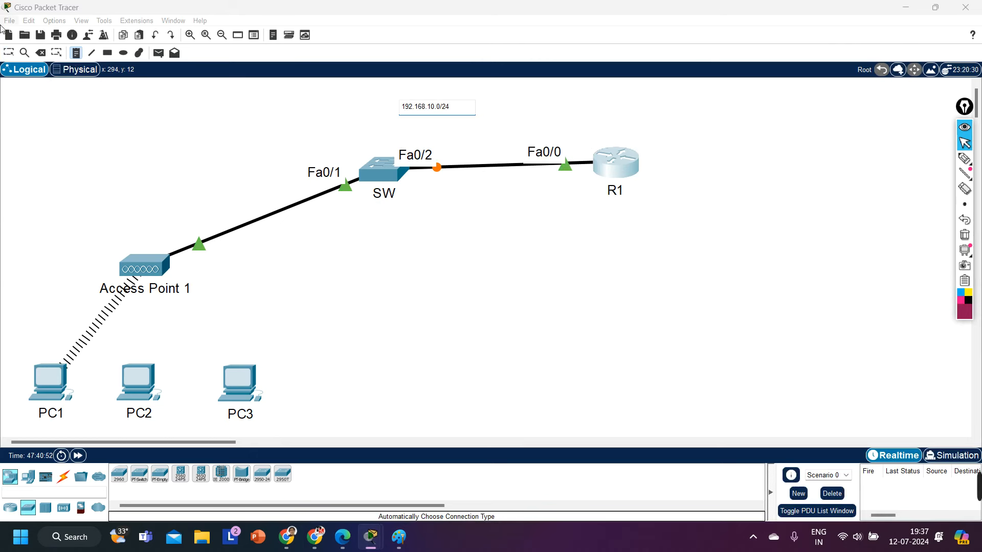
{"action": "left_click", "coordinate": [8, 53]}
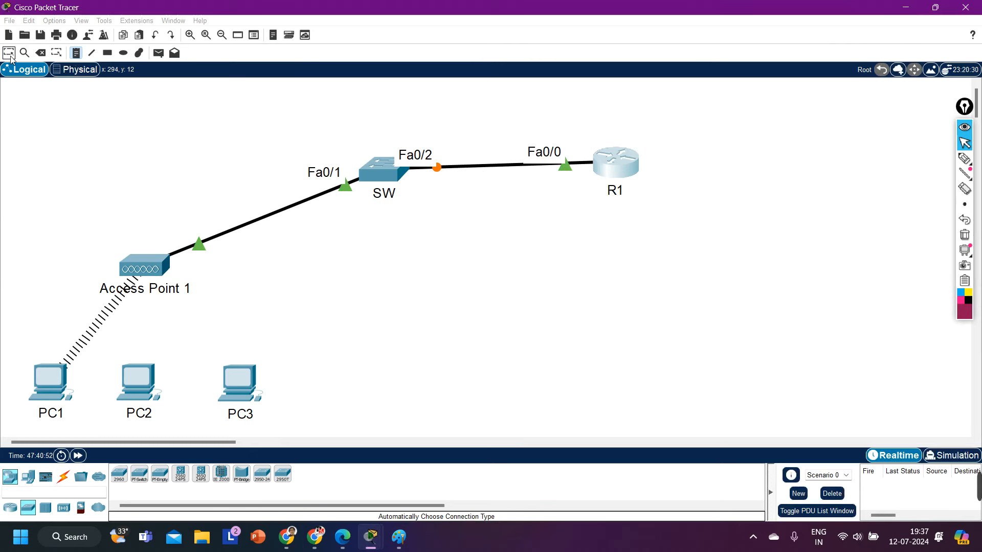
{"action": "left_click", "coordinate": [627, 165]}
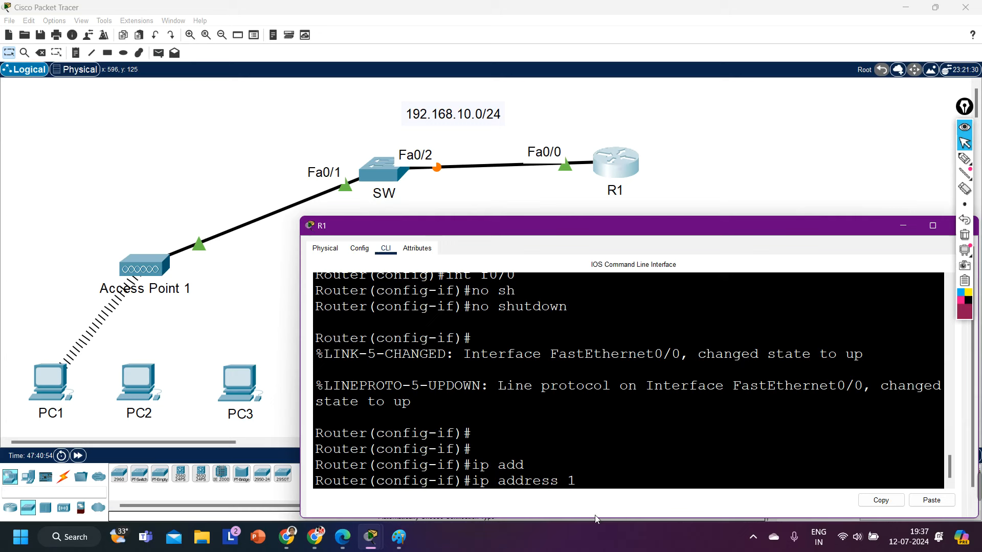
Step: Give R1's Fa0/0 the address 192.168.10.254 255.255.255.0 and leave interface mode
{"action": "type", "text": "92.168.10.254 2"}
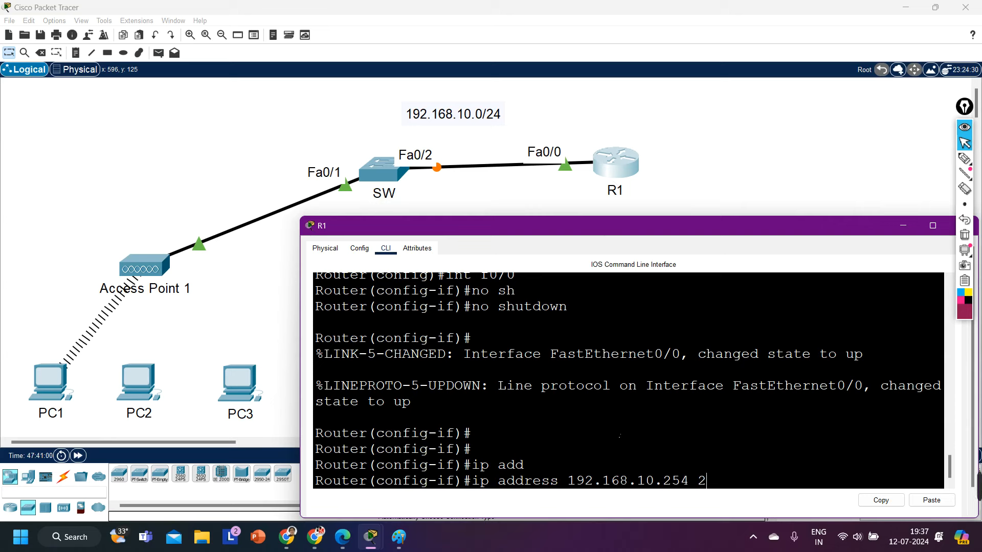
{"action": "type", "text": "55.255.255.0"}
{"action": "key", "text": "Return"}
{"action": "type", "text": "exi"}
{"action": "key", "text": "Return"}
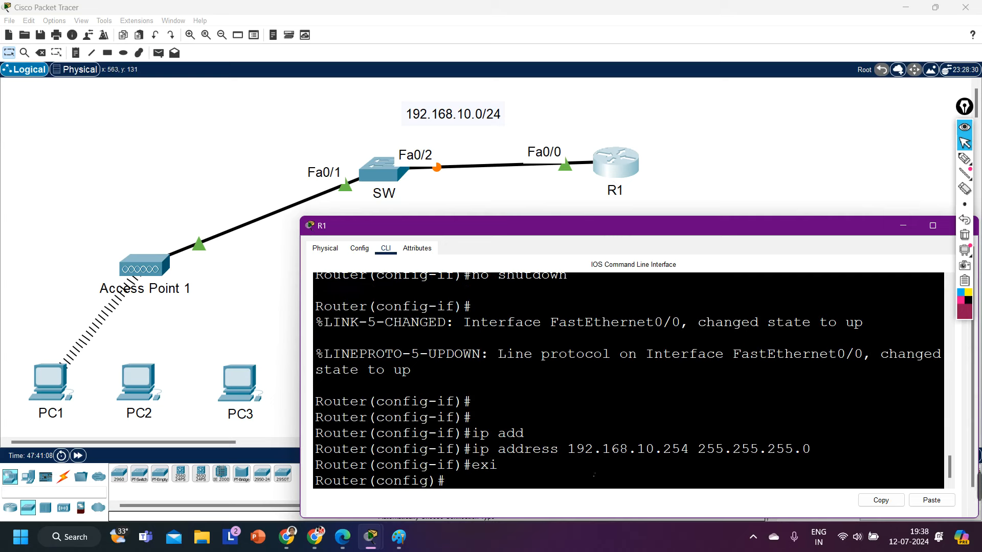
Step: Create the DHCP pool office_wifi on R1
{"action": "type", "text": "ip dh"}
{"action": "key", "text": "Tab"}
{"action": "type", "text": "po"}
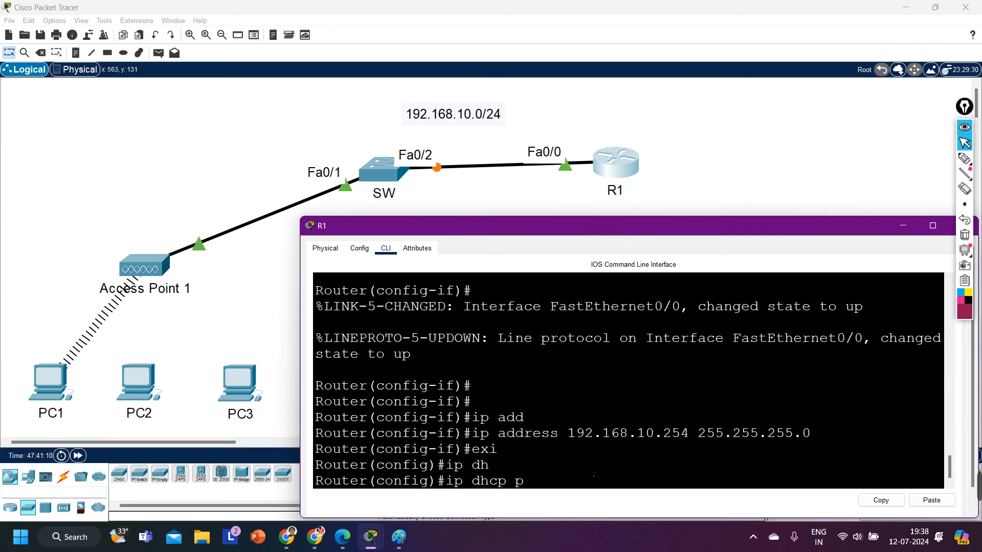
{"action": "key", "text": "Tab"}
{"action": "key", "text": "Return"}
{"action": "key", "text": "Up"}
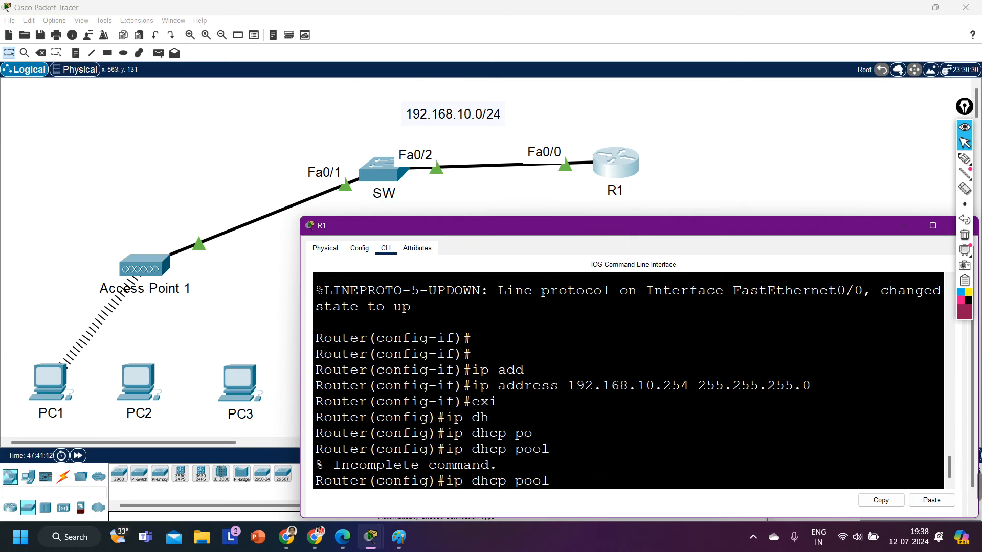
{"action": "type", "text": "office_wifi"}
{"action": "key", "text": "Return"}
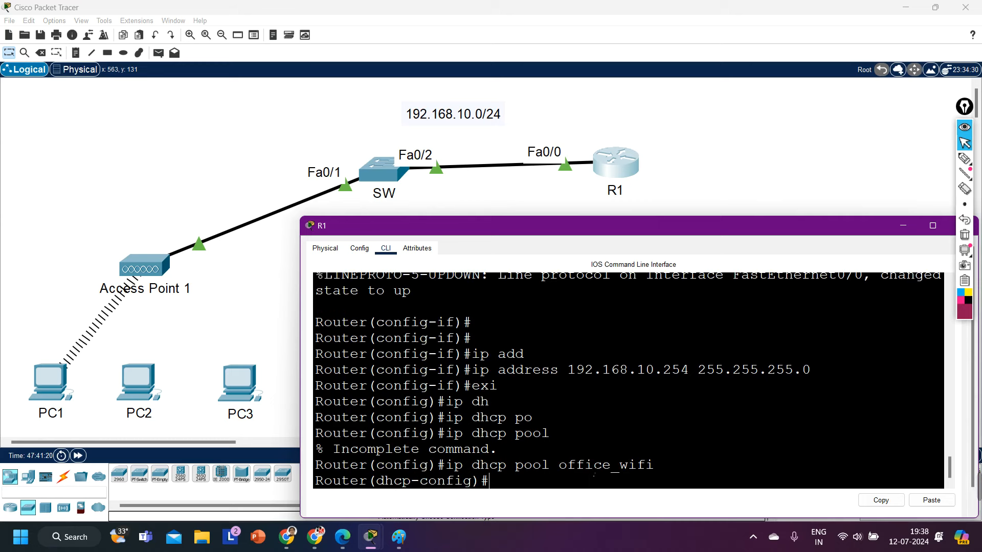
Step: Set the pool's network to 192.168.10.0 255.255.255.0
{"action": "type", "text": "net"}
{"action": "key", "text": "Tab"}
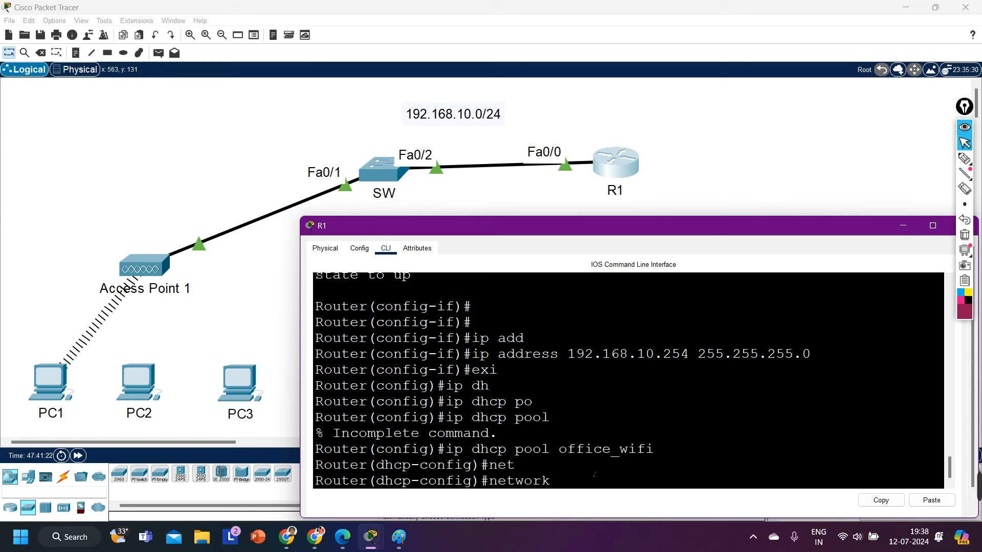
{"action": "type", "text": "192.168.10.0 255.332"}
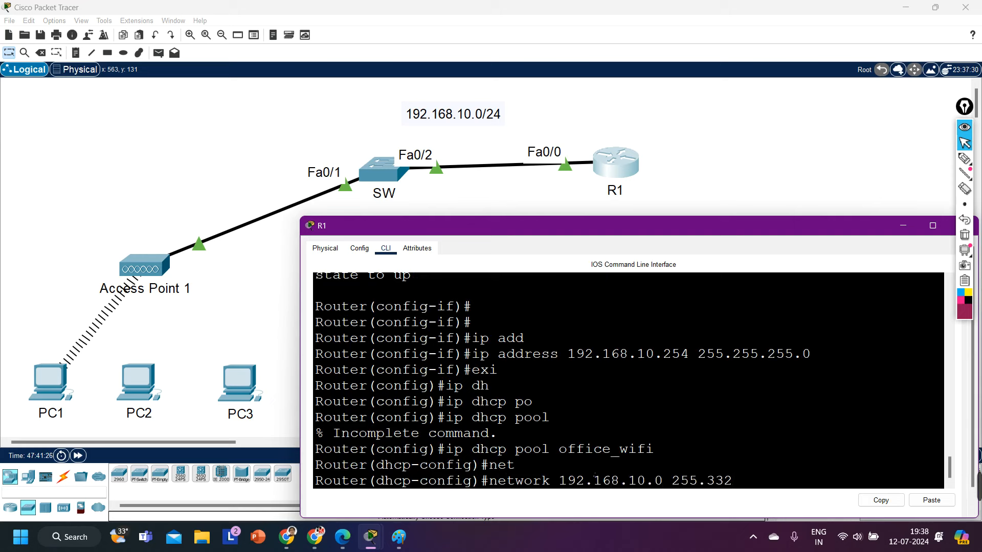
{"action": "key", "text": "BackSpace"}
{"action": "key", "text": "BackSpace"}
{"action": "type", "text": "255.255.0"}
{"action": "key", "text": "Return"}
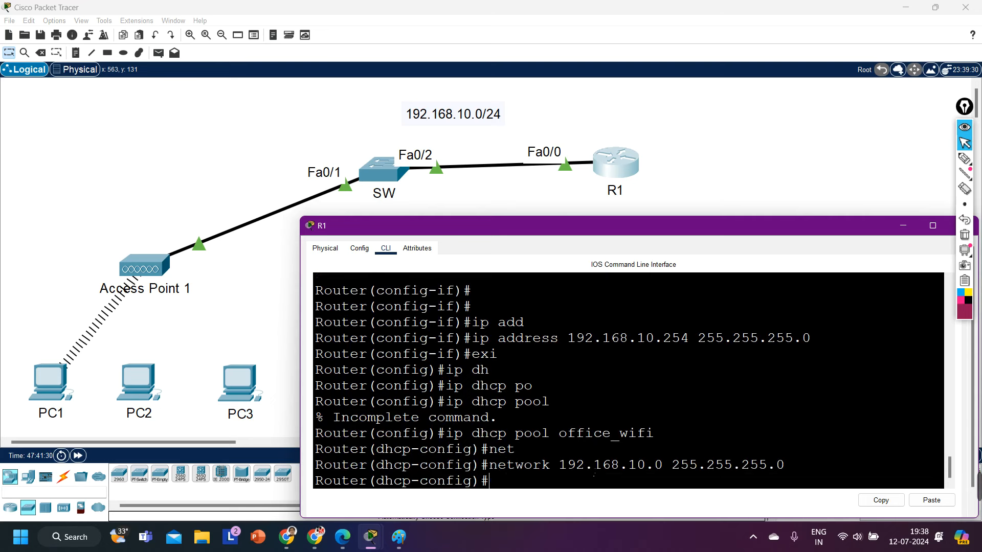
Step: Set the pool's default router to 192.168.10.254 and DNS server to 8.8.8.8
{"action": "type", "text": "def"}
{"action": "key", "text": "Tab"}
{"action": "type", "text": "192.16"}
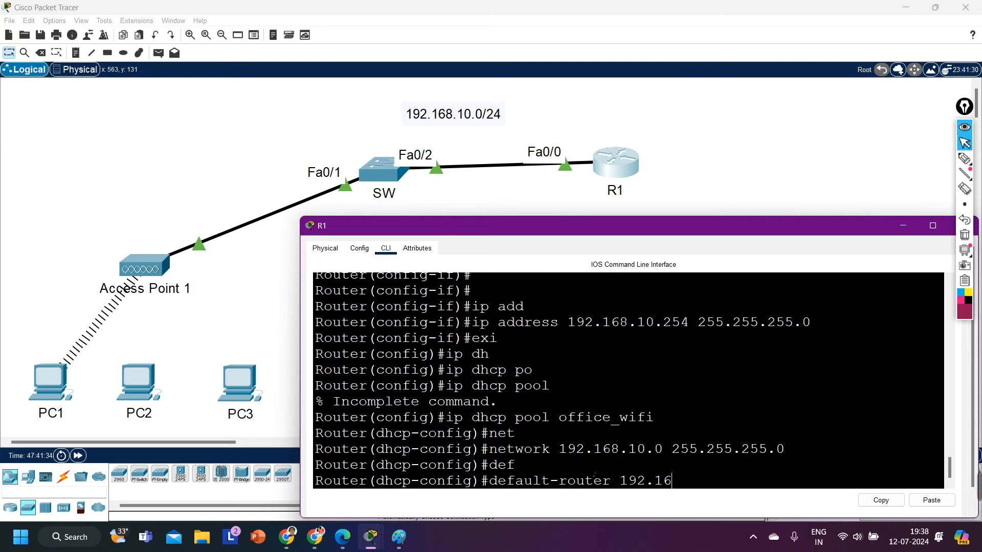
{"action": "type", "text": "8.10.254"}
{"action": "key", "text": "Return"}
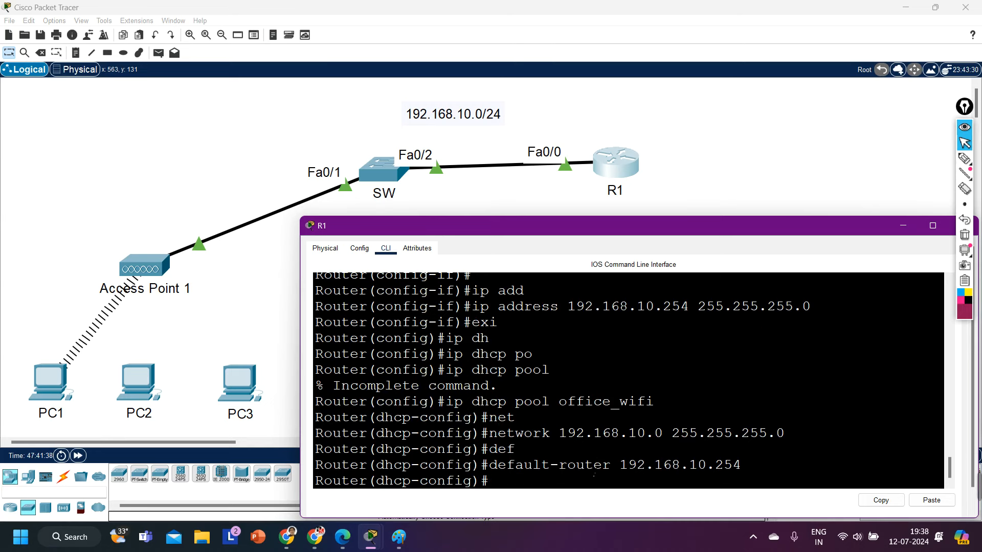
{"action": "type", "text": "dn"}
{"action": "key", "text": "Tab"}
{"action": "type", "text": "8.8.8.8"}
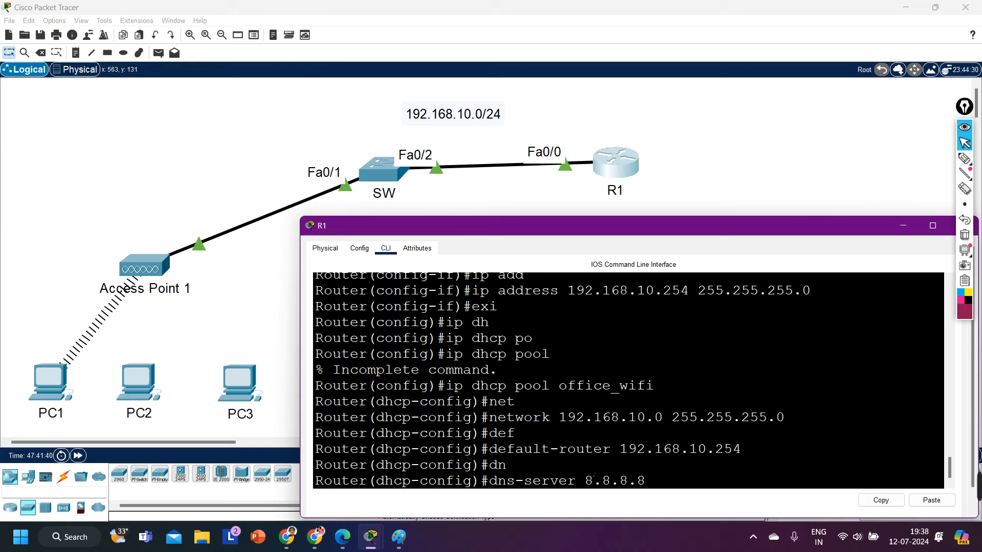
{"action": "key", "text": "Return"}
{"action": "type", "text": "exi"}
{"action": "key", "text": "Return"}
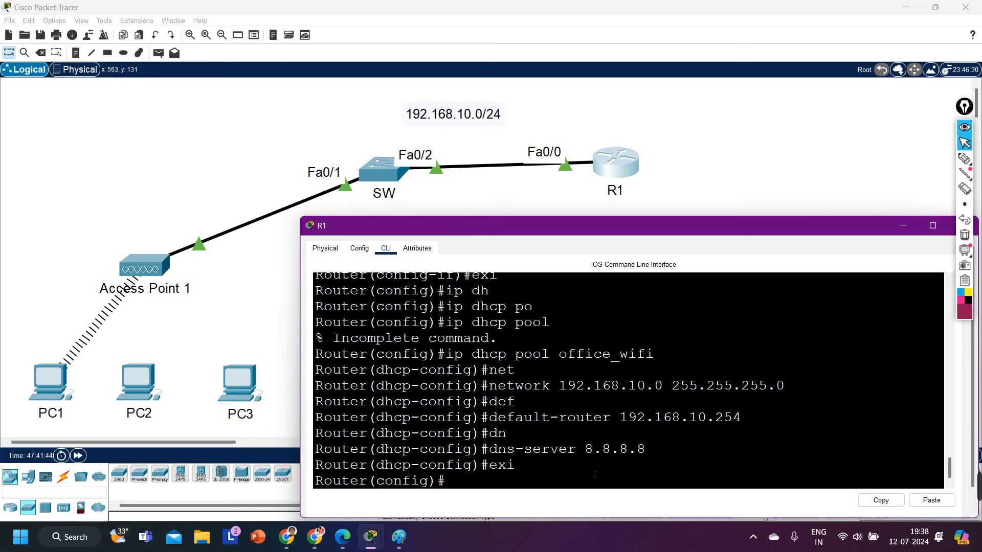
Step: Exclude 192.168.10.254 from DHCP and close R1's window
{"action": "type", "text": "ip dh"}
{"action": "key", "text": "Tab"}
{"action": "type", "text": "ex"}
{"action": "key", "text": "Tab"}
{"action": "type", "text": "192.168.10.254"}
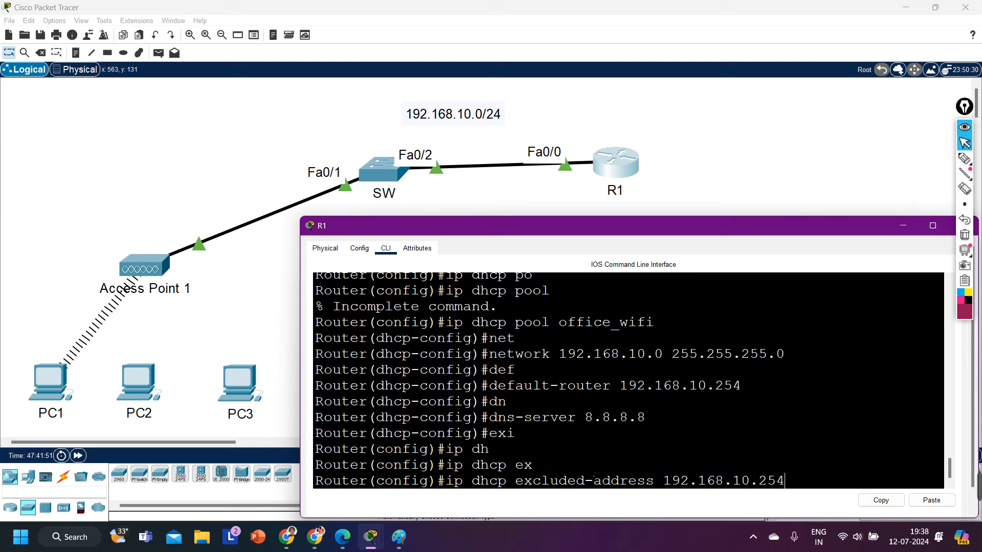
{"action": "key", "text": "Return"}
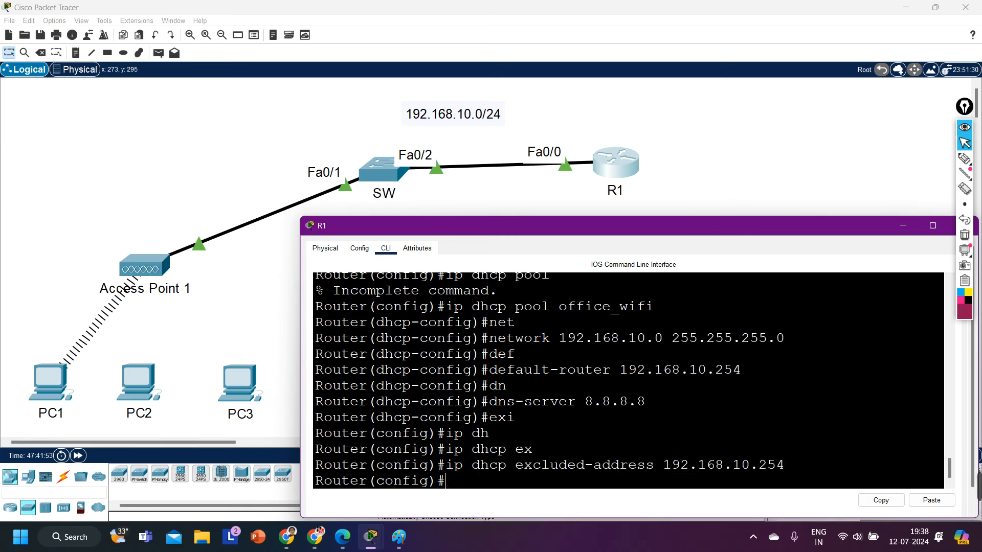
{"action": "left_click", "coordinate": [903, 225]}
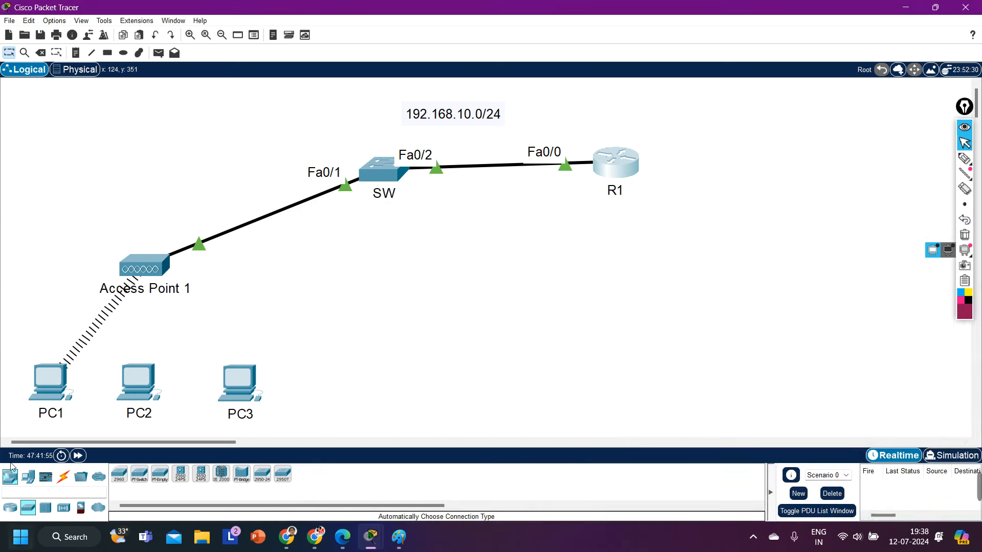
Step: Turn PC1's Wireless0 port off and back on to renew its DHCP lease
{"action": "left_click", "coordinate": [53, 374]}
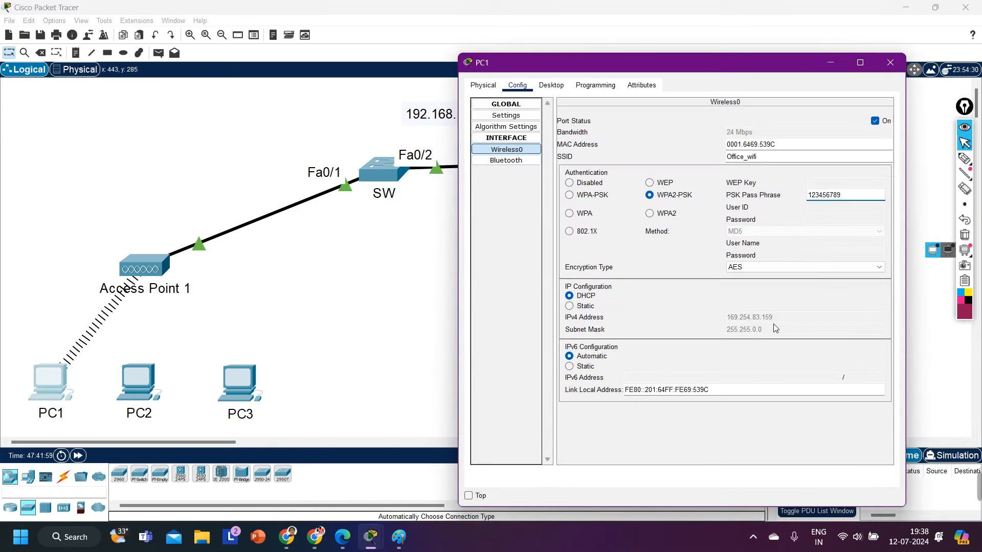
{"action": "left_click", "coordinate": [875, 122]}
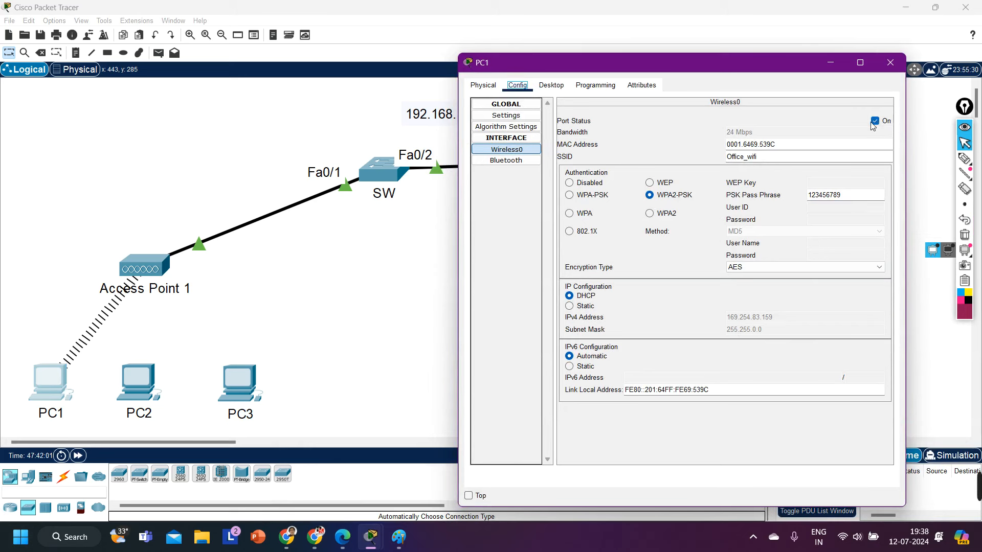
{"action": "left_click", "coordinate": [873, 122]}
{"action": "left_click", "coordinate": [874, 122]}
{"action": "left_click", "coordinate": [874, 122]}
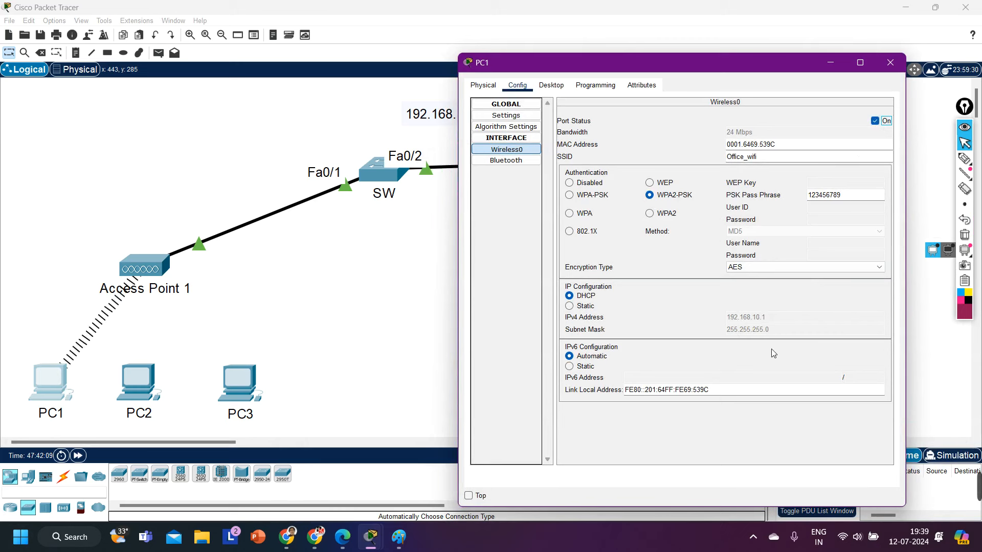
Step: Confirm PC1 got 192.168.10.1/255.255.255.0, close its window, and fast-forward time
{"action": "left_click", "coordinate": [964, 158]}
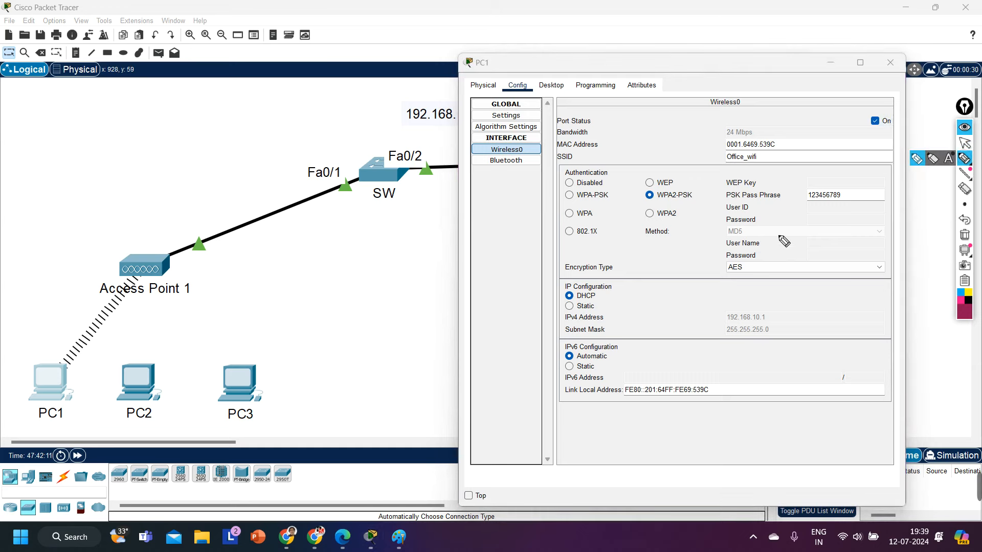
{"action": "left_click_drag", "start_coordinate": [728, 328], "coordinate": [742, 335]}
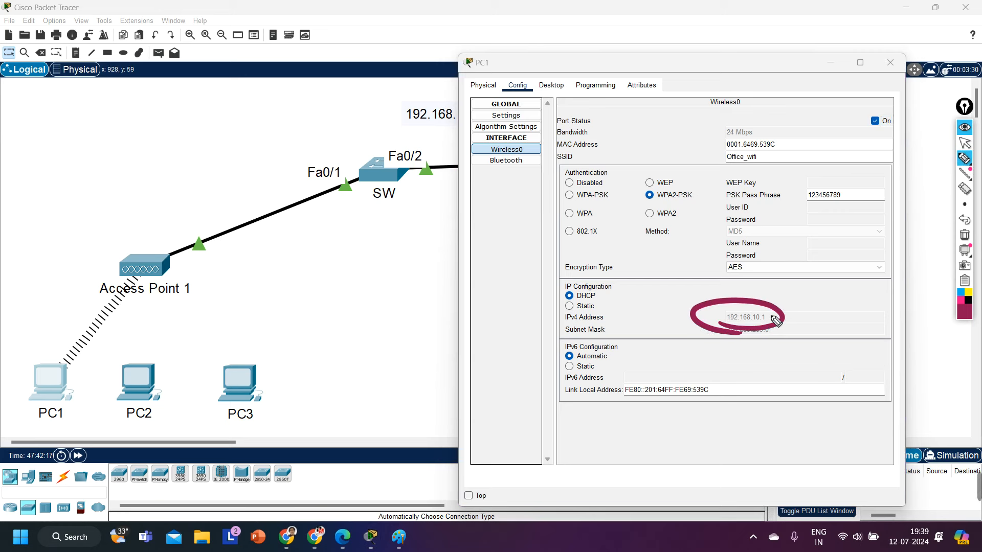
{"action": "mouse_move", "coordinate": [973, 254]}
{"action": "left_click", "coordinate": [965, 235]}
{"action": "left_click", "coordinate": [964, 143]}
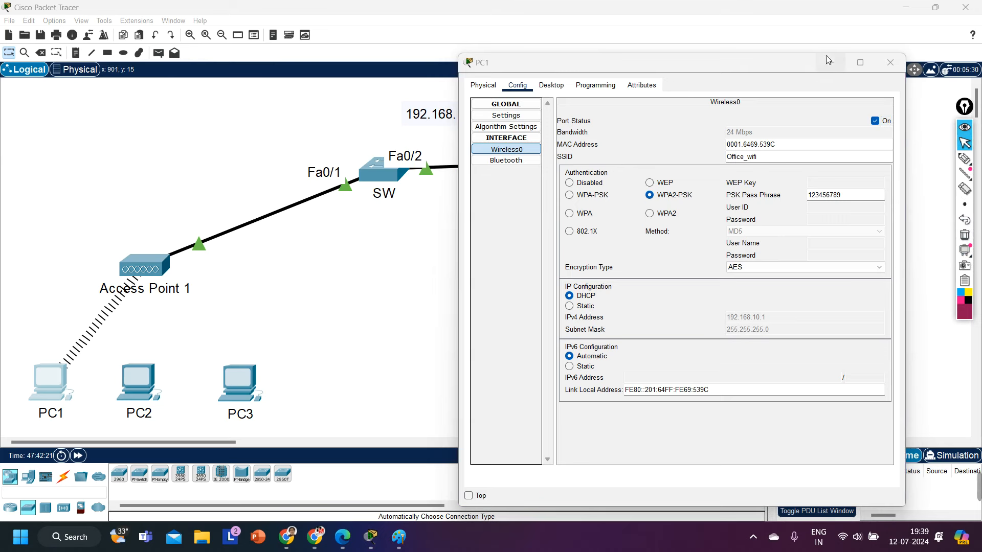
{"action": "left_click", "coordinate": [891, 62]}
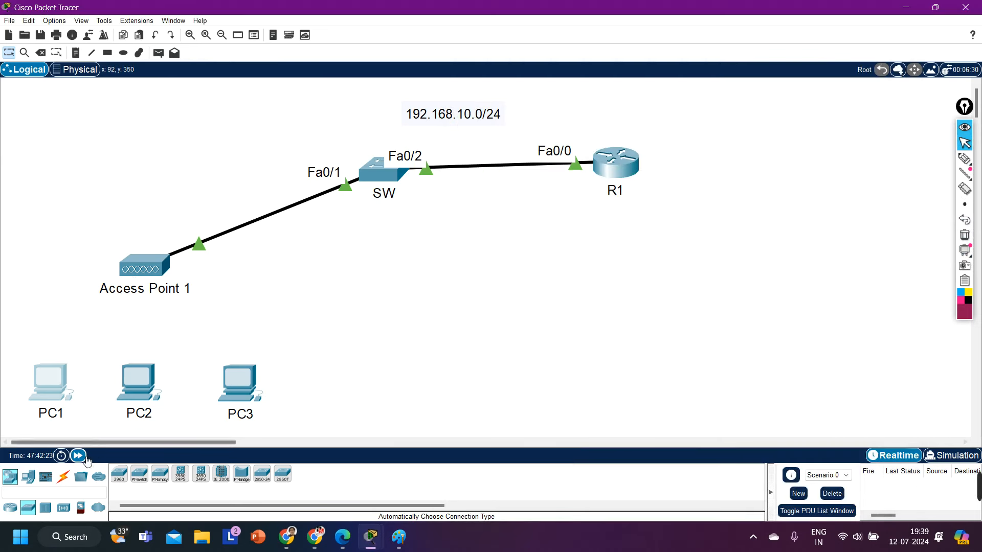
{"action": "left_click", "coordinate": [79, 456]}
Step: In PC2's PC Wireless app, refresh the network list and choose Office_wifi
{"action": "left_click", "coordinate": [137, 382]}
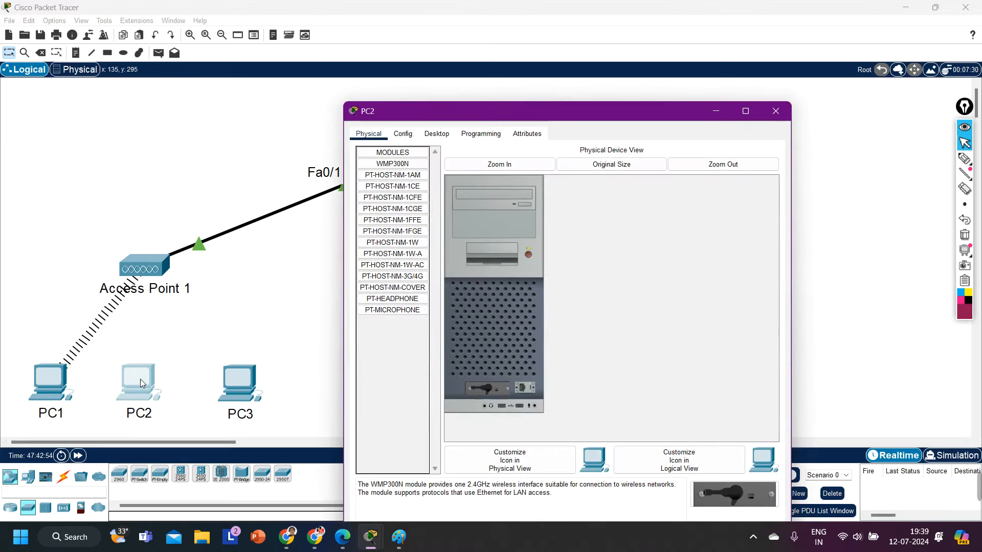
{"action": "left_click_drag", "start_coordinate": [513, 112], "coordinate": [609, 56]}
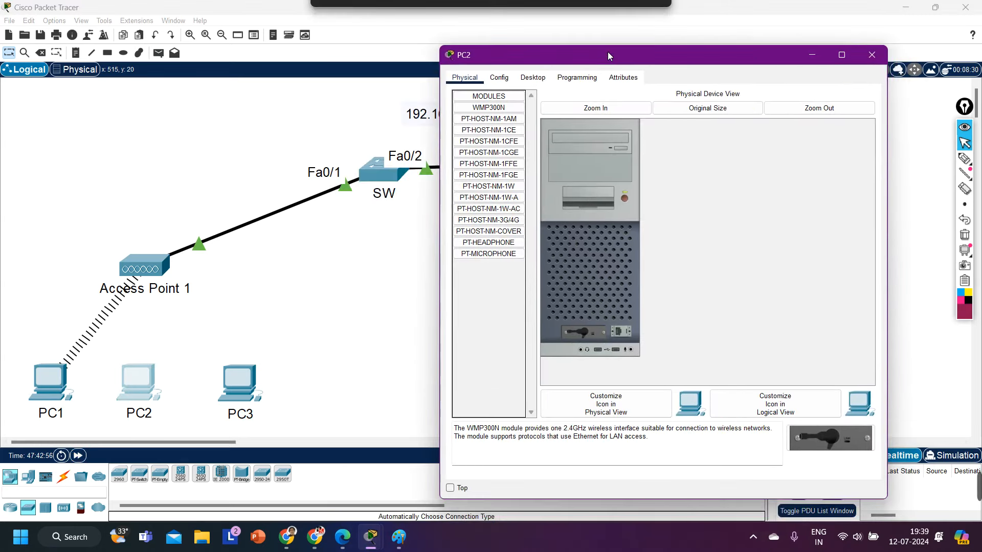
{"action": "left_click", "coordinate": [534, 78]}
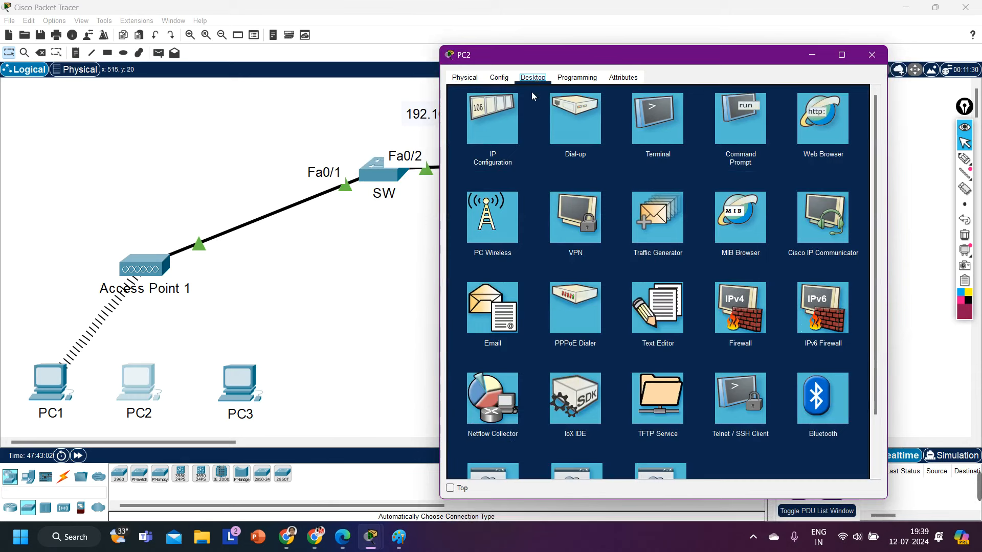
{"action": "left_click", "coordinate": [512, 199]}
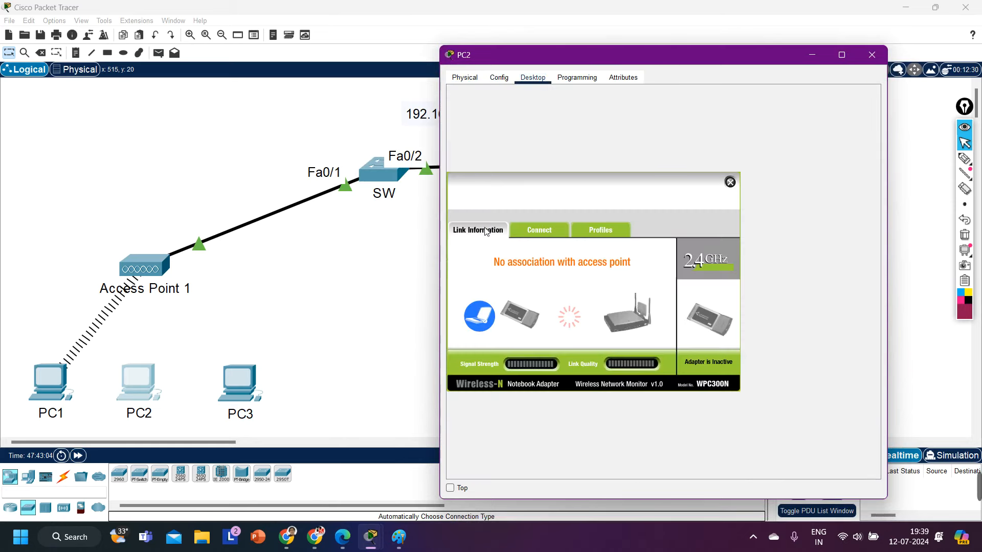
{"action": "left_click", "coordinate": [537, 228]}
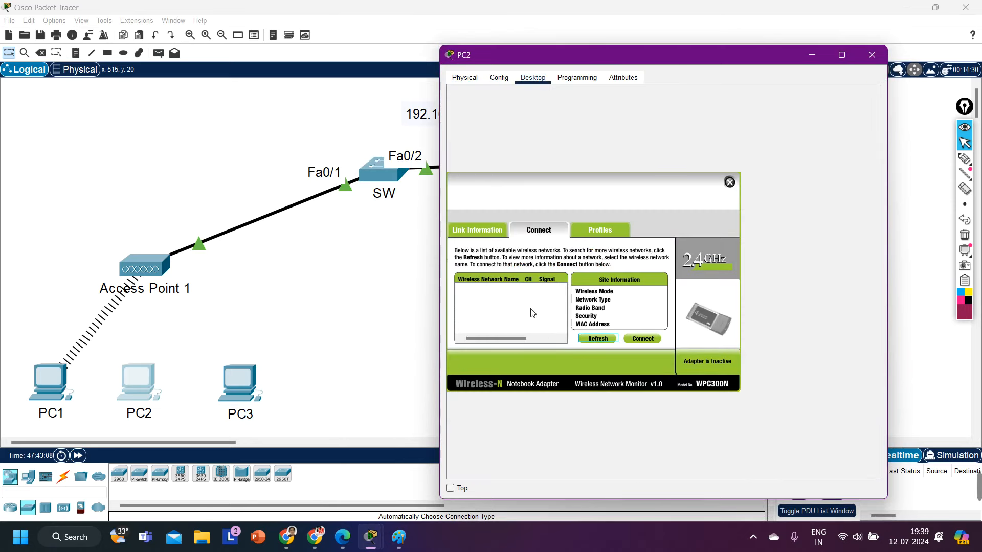
{"action": "left_click", "coordinate": [593, 339]}
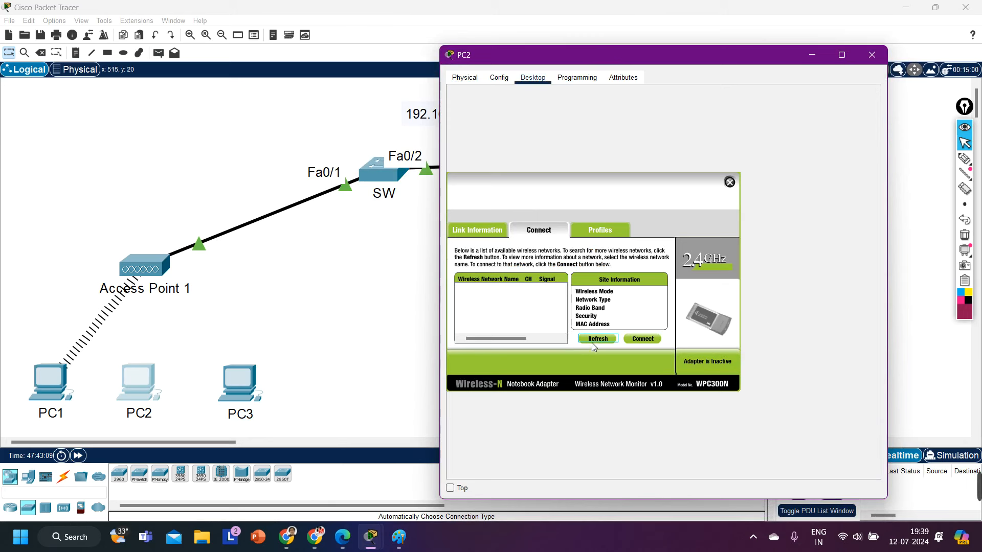
{"action": "left_click", "coordinate": [482, 296]}
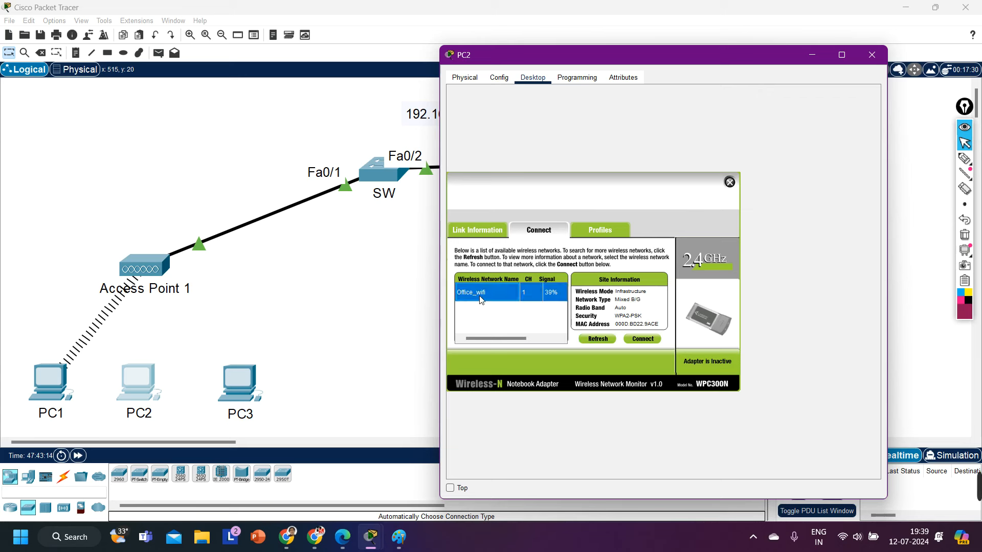
{"action": "left_click", "coordinate": [641, 339]}
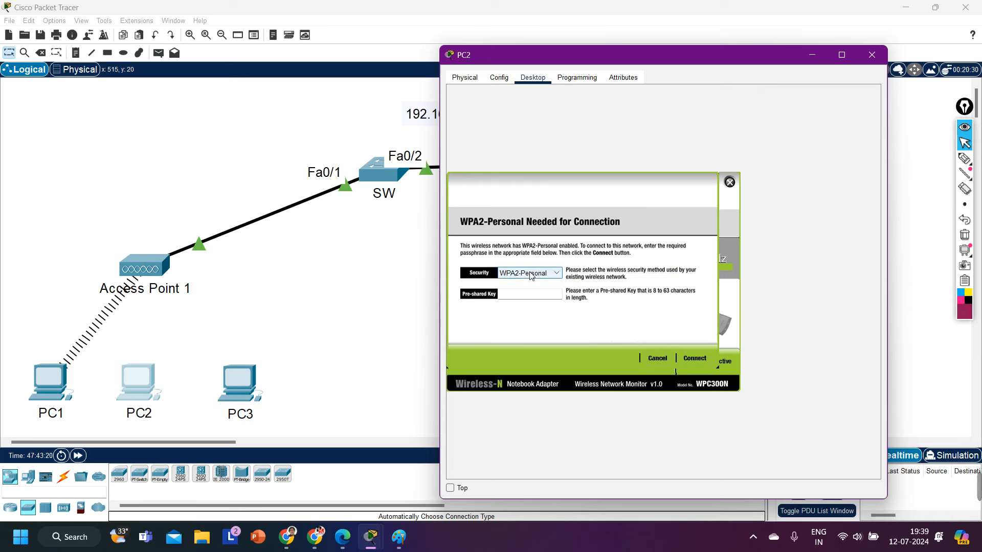
Step: Enter the WPA2-Personal pre-shared key, connect PC2, and close the wireless app
{"action": "left_click", "coordinate": [528, 296]}
{"action": "type", "text": "123465"}
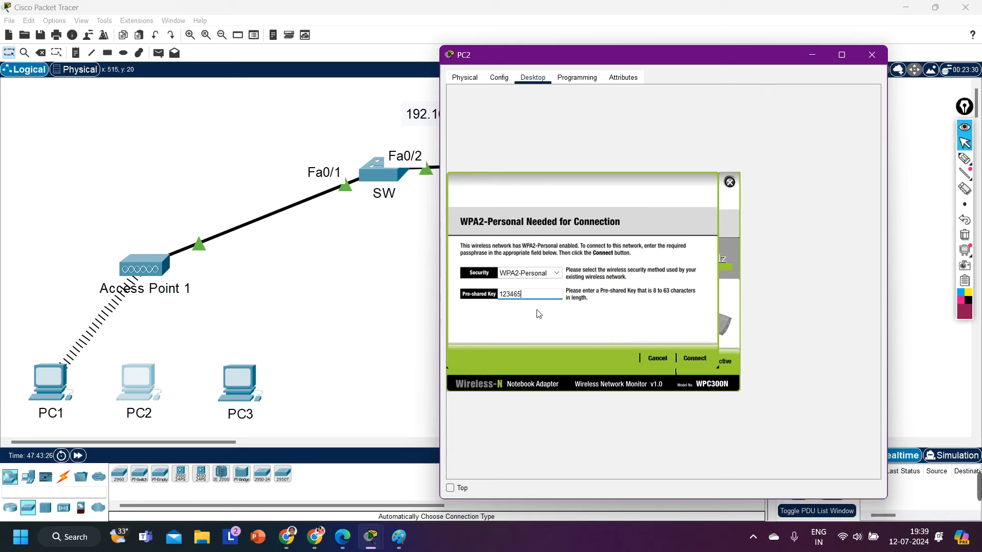
{"action": "type", "text": "56789"}
{"action": "left_click_drag", "start_coordinate": [538, 296], "coordinate": [492, 297]}
{"action": "left_click", "coordinate": [553, 301]}
{"action": "double_click", "coordinate": [553, 301]}
{"action": "left_click", "coordinate": [694, 359]}
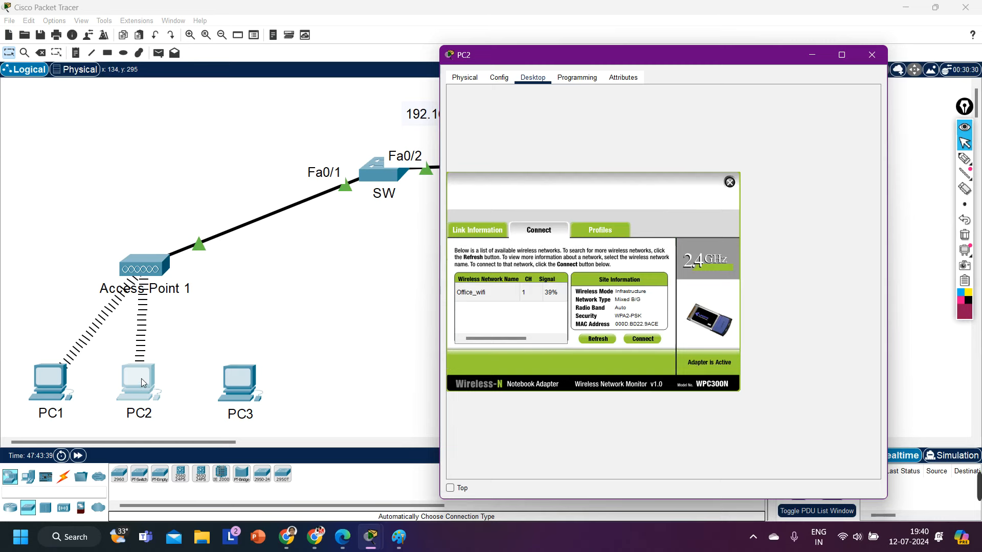
{"action": "left_click", "coordinate": [729, 182]}
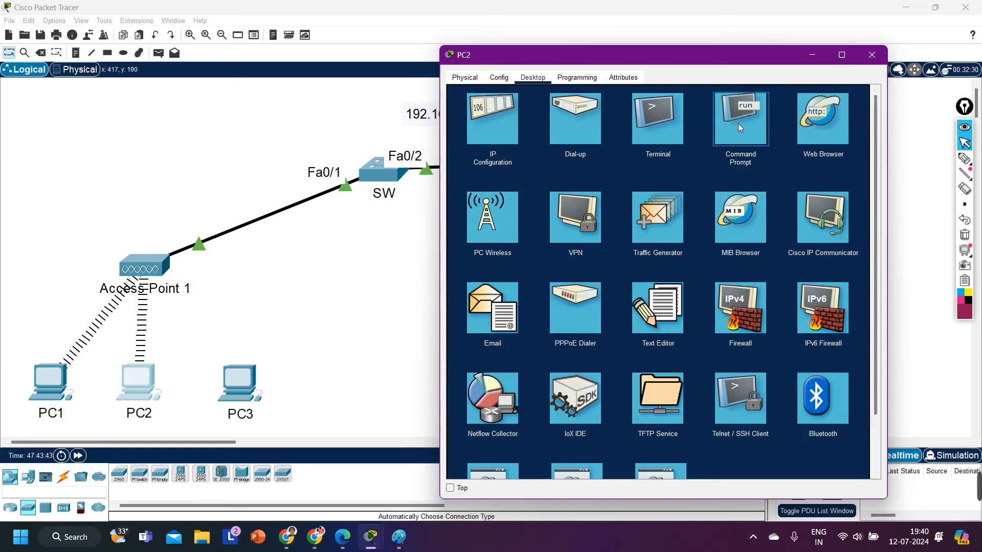
Step: Run ipconfig on PC2 and confirm 192.168.10.2/255.255.255.0 with gateway 192.168.10.254
{"action": "left_click", "coordinate": [738, 124]}
{"action": "key", "text": "Return"}
{"action": "type", "text": "ipconfig"}
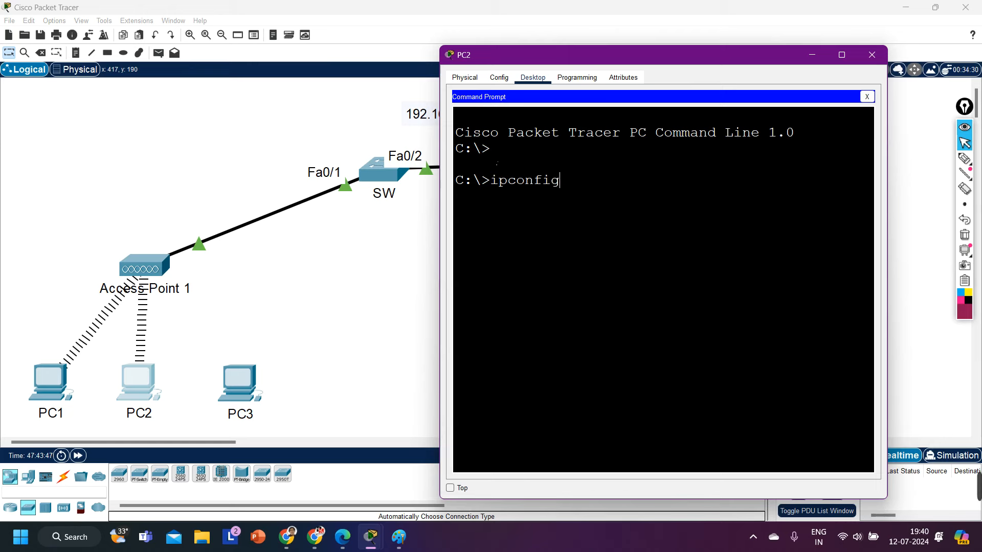
{"action": "key", "text": "Return"}
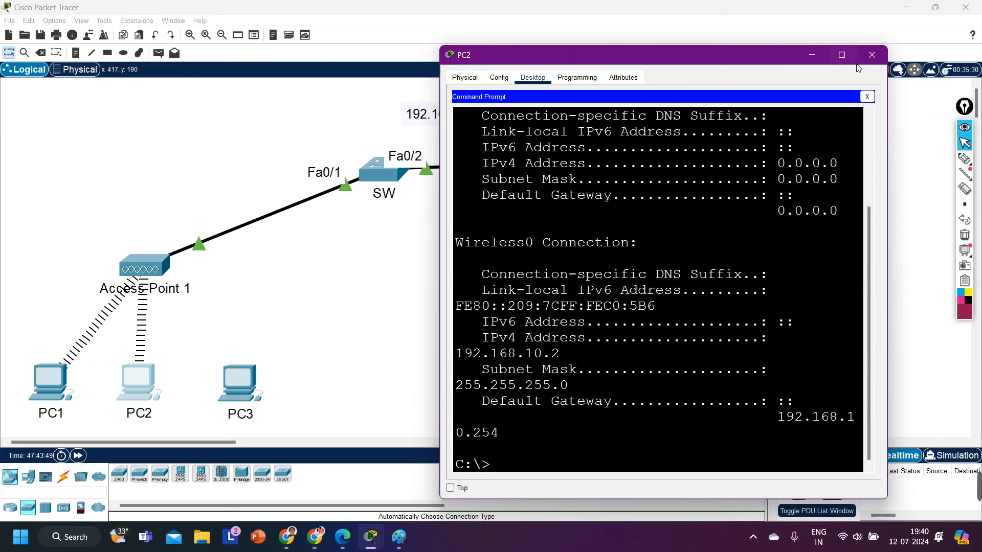
{"action": "left_click", "coordinate": [841, 54]}
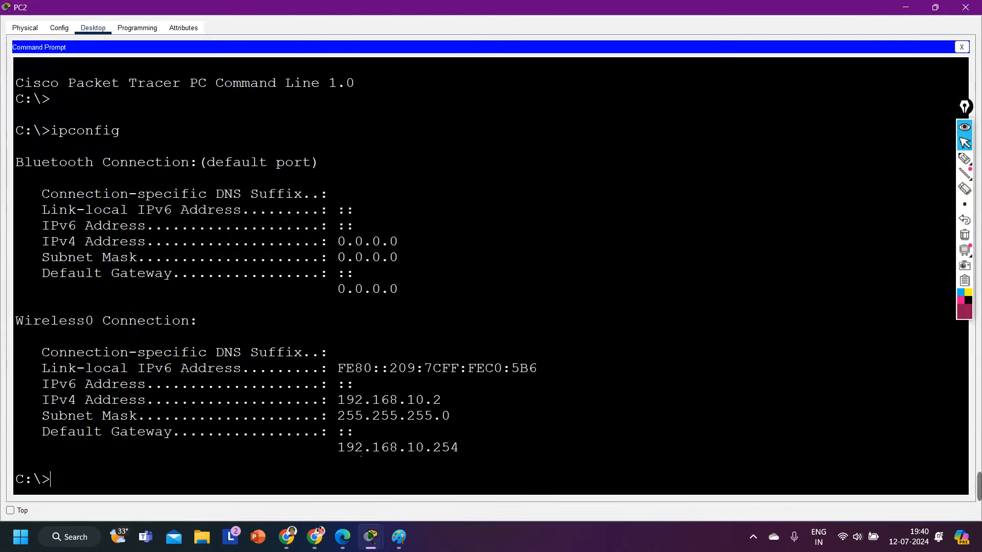
{"action": "double_click", "coordinate": [366, 404]}
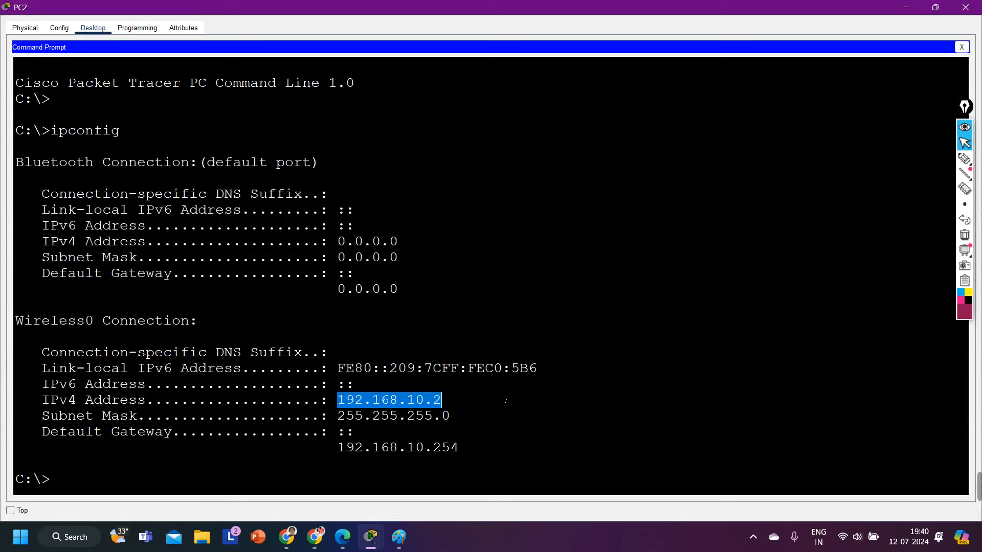
{"action": "left_click_drag", "start_coordinate": [434, 451], "coordinate": [465, 452]}
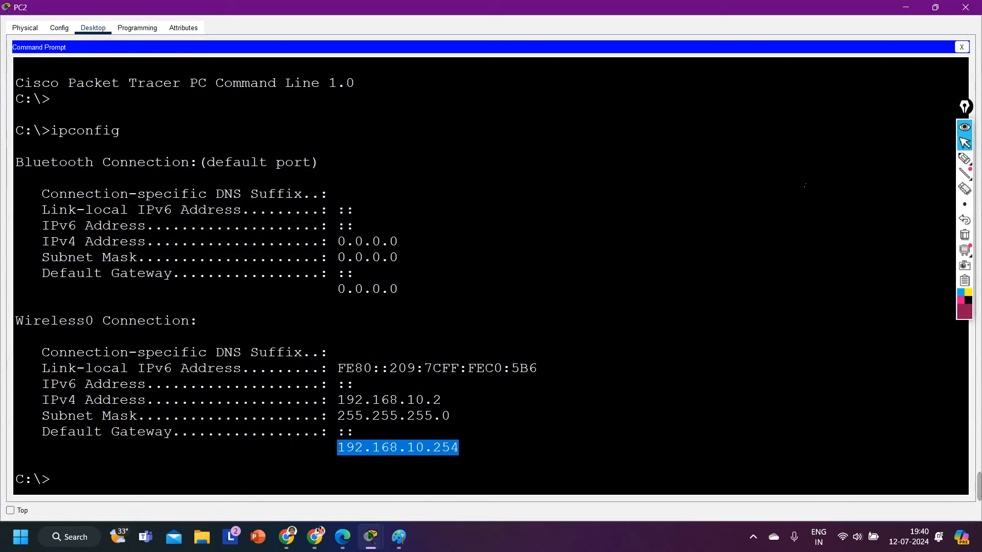
{"action": "left_click", "coordinate": [903, 6]}
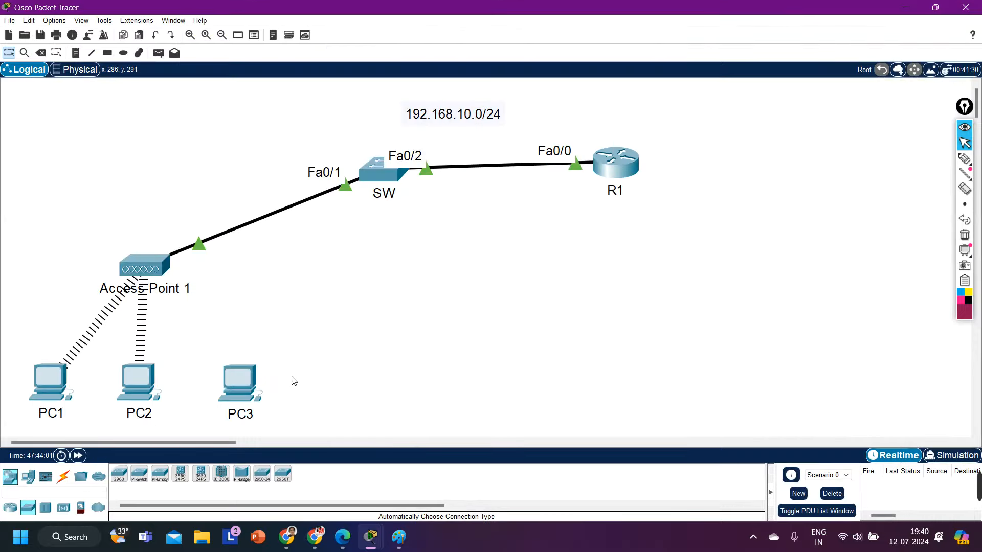
Step: Connect PC3 to Office_wifi through PC Wireless using the WPA2-Personal key
{"action": "left_click", "coordinate": [245, 380]}
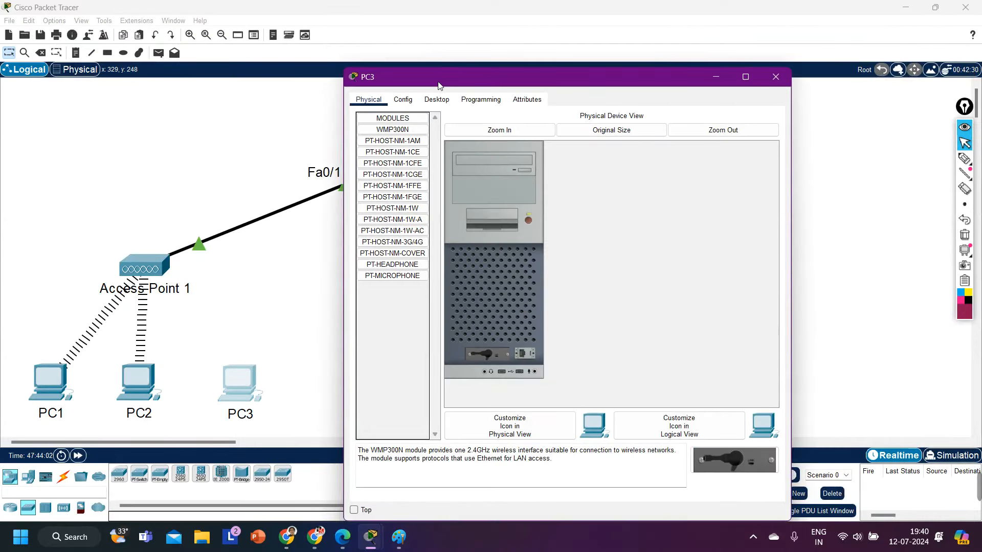
{"action": "left_click", "coordinate": [437, 100]}
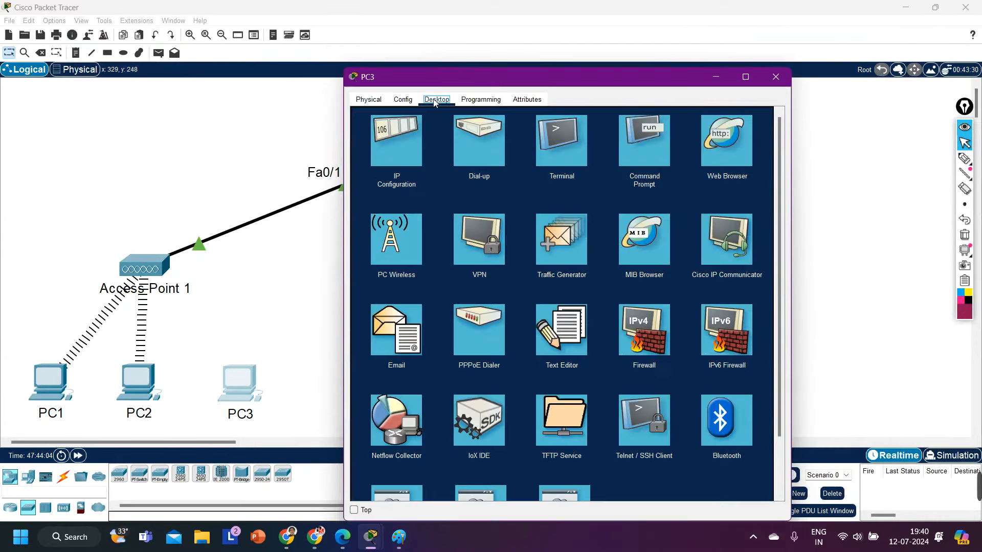
{"action": "left_click", "coordinate": [383, 249]}
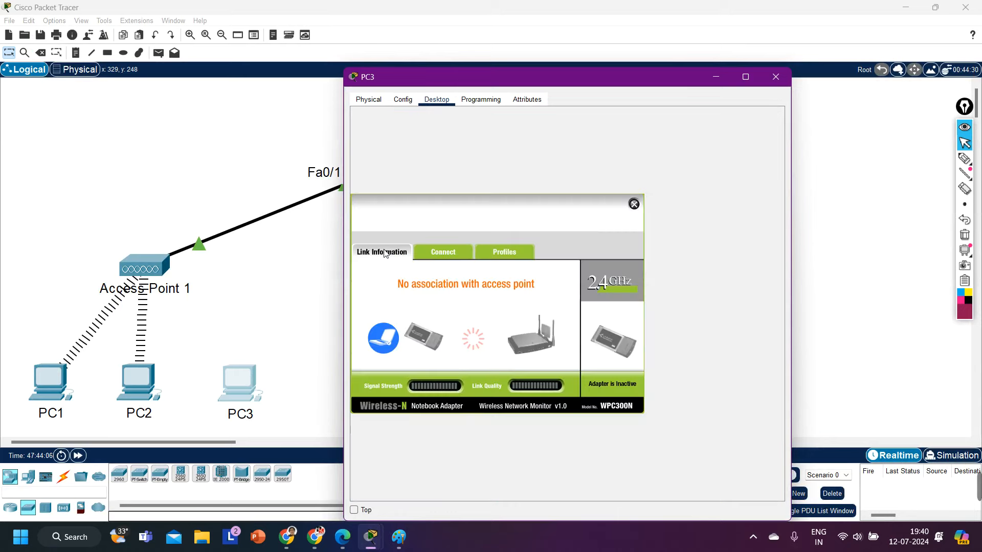
{"action": "left_click", "coordinate": [453, 257]}
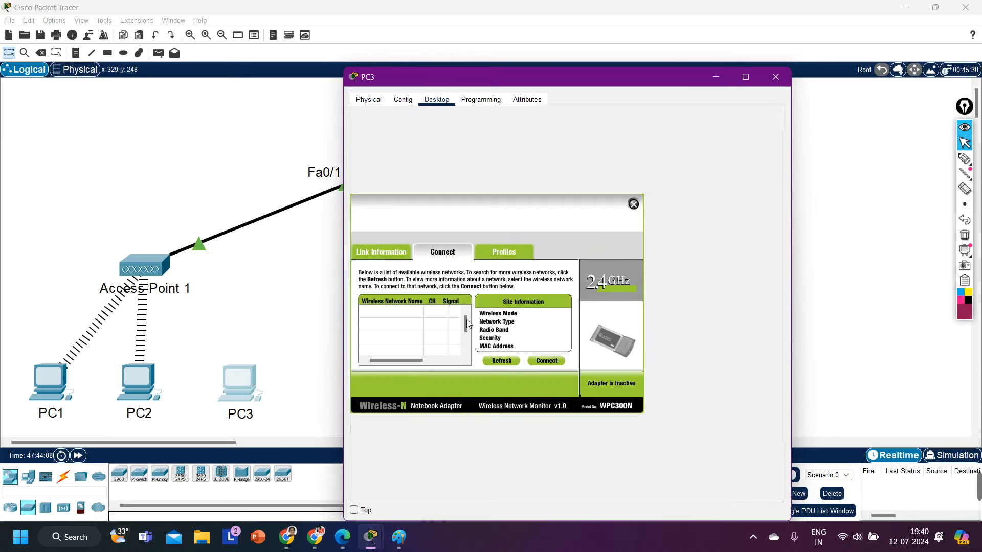
{"action": "left_click", "coordinate": [500, 361]}
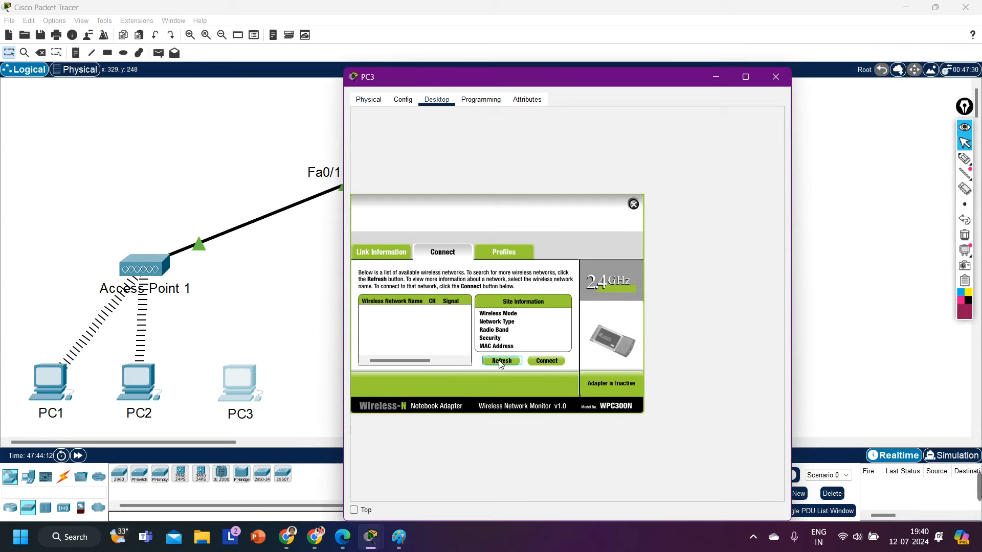
{"action": "left_click", "coordinate": [500, 362]}
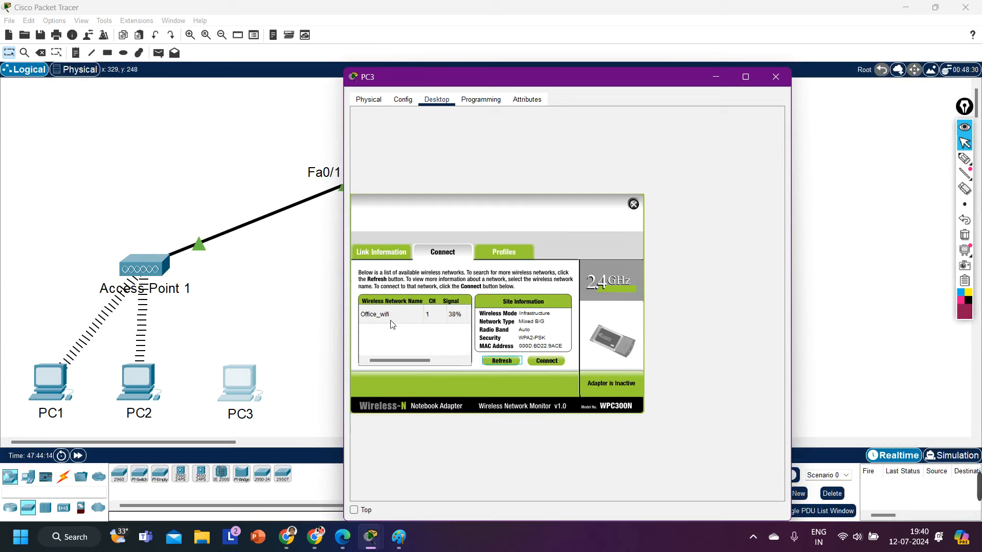
{"action": "left_click", "coordinate": [543, 361]}
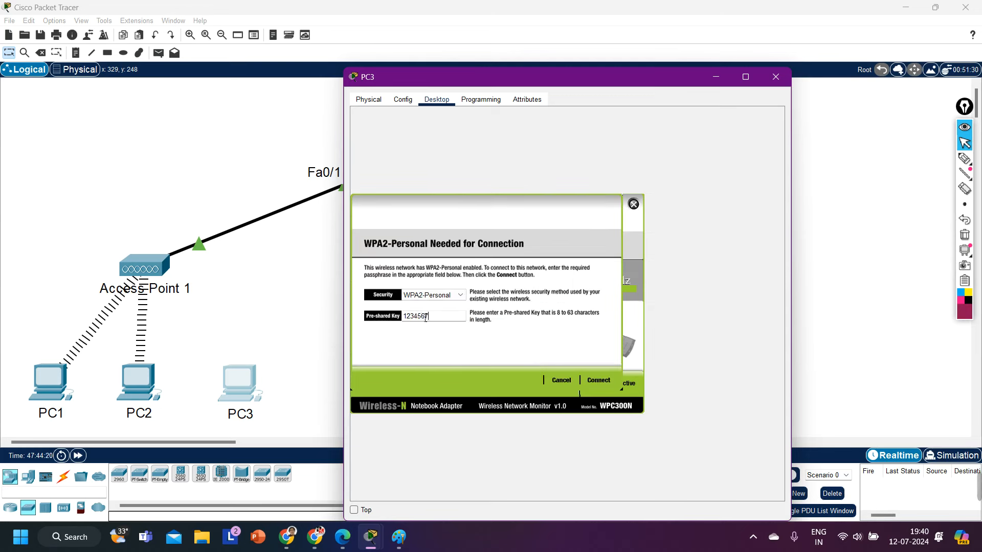
{"action": "left_click", "coordinate": [599, 380]}
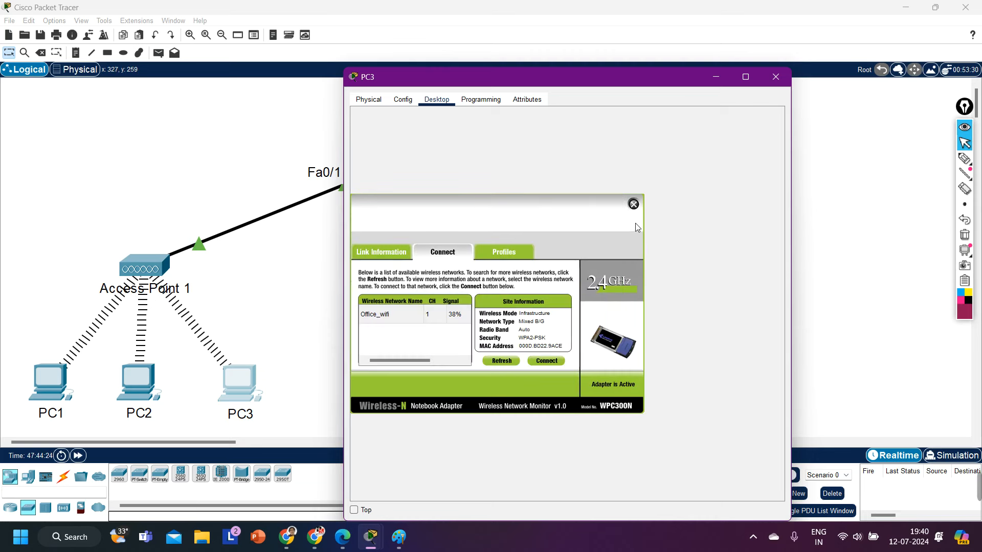
{"action": "left_click", "coordinate": [634, 205]}
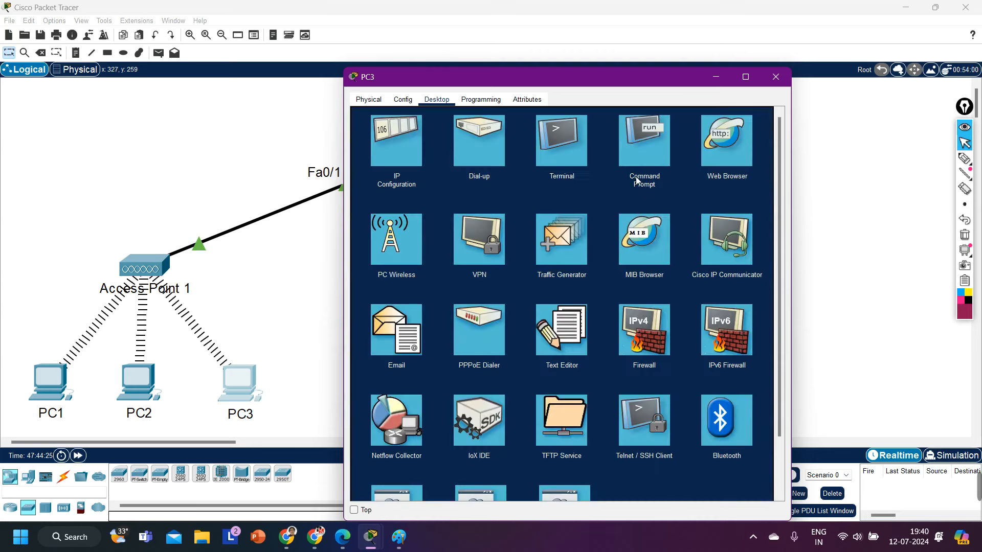
Step: Run ipconfig on PC3 and confirm its address 192.168.10.4
{"action": "left_click", "coordinate": [634, 145]}
{"action": "key", "text": "Return"}
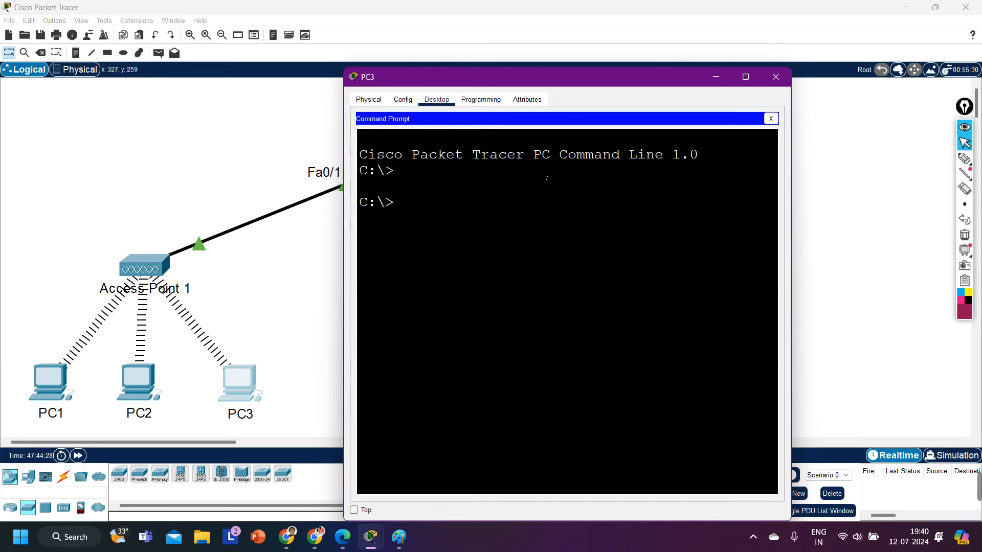
{"action": "type", "text": "ipc"}
{"action": "type", "text": "i"}
{"action": "type", "text": "onfig"}
{"action": "key", "text": "Return"}
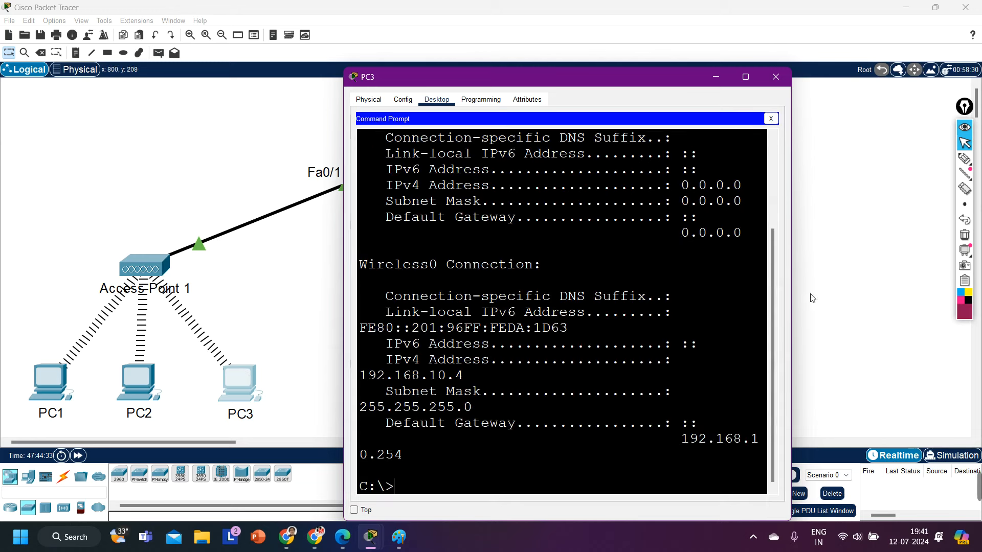
{"action": "left_click_drag", "start_coordinate": [791, 310], "coordinate": [949, 310]}
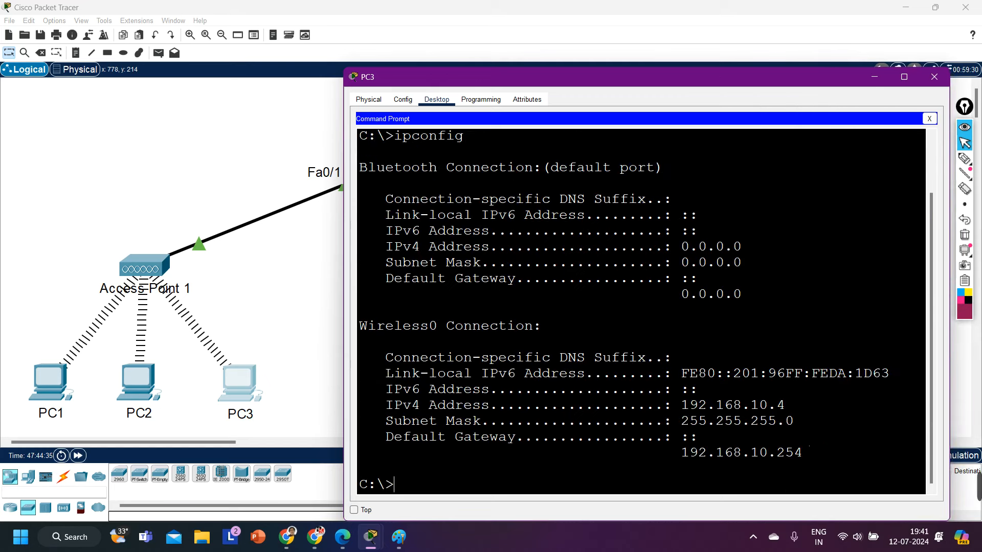
{"action": "left_click_drag", "start_coordinate": [804, 407], "coordinate": [664, 405]}
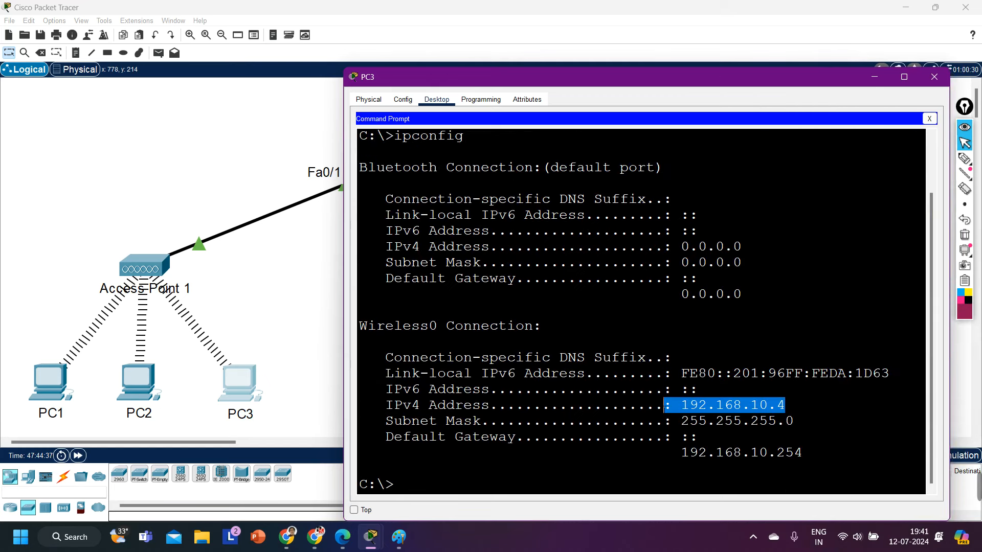
Step: Recheck PC2's ipconfig output for its IPv4 address
{"action": "left_click", "coordinate": [138, 396]}
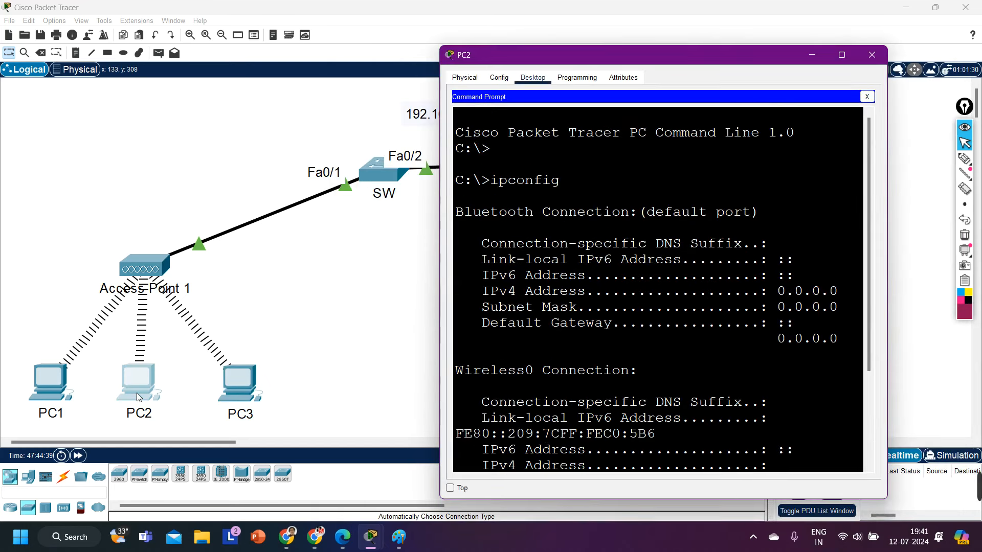
{"action": "left_click", "coordinate": [842, 55]}
{"action": "left_click_drag", "start_coordinate": [441, 400], "coordinate": [389, 400]}
{"action": "left_click", "coordinate": [935, 7]}
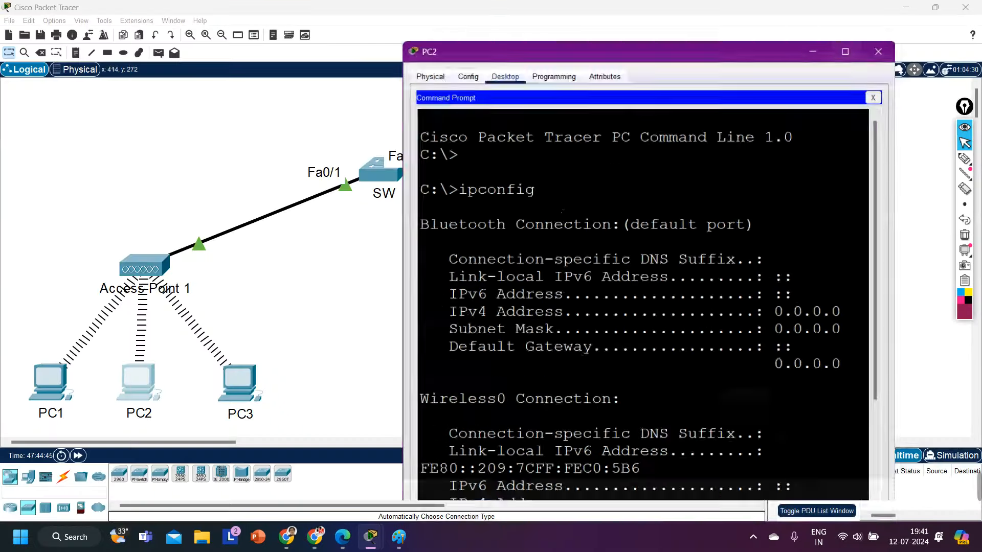
Step: Back on the canvas, select the three PCs and then Access Point 1
{"action": "left_click", "coordinate": [278, 371]}
{"action": "left_click_drag", "start_coordinate": [15, 343], "coordinate": [328, 430]}
{"action": "left_click", "coordinate": [372, 393]}
{"action": "left_click_drag", "start_coordinate": [97, 231], "coordinate": [160, 283]}
{"action": "left_click", "coordinate": [409, 314]}
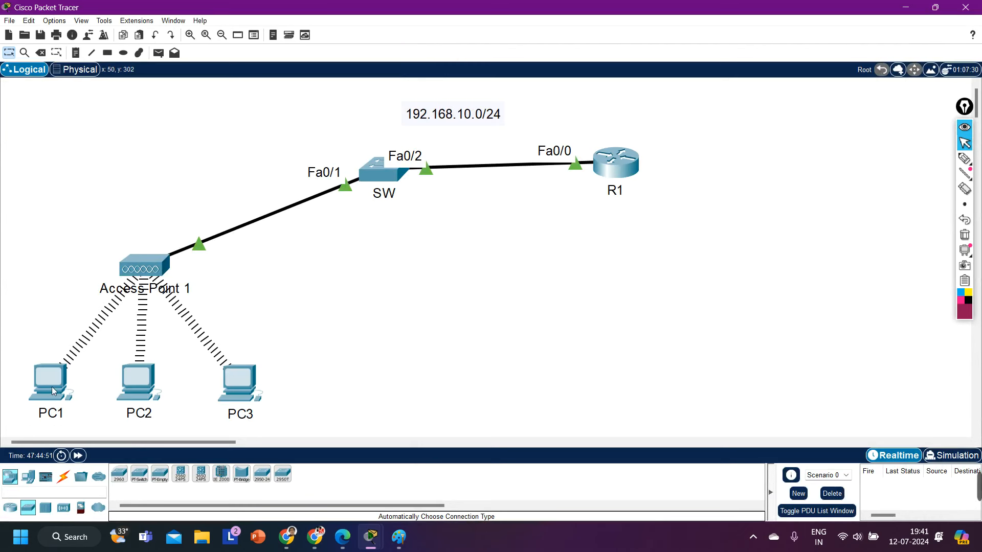
Step: From PC1's Command Prompt, ping PC2 at 192.168.10.2
{"action": "left_click", "coordinate": [53, 391]}
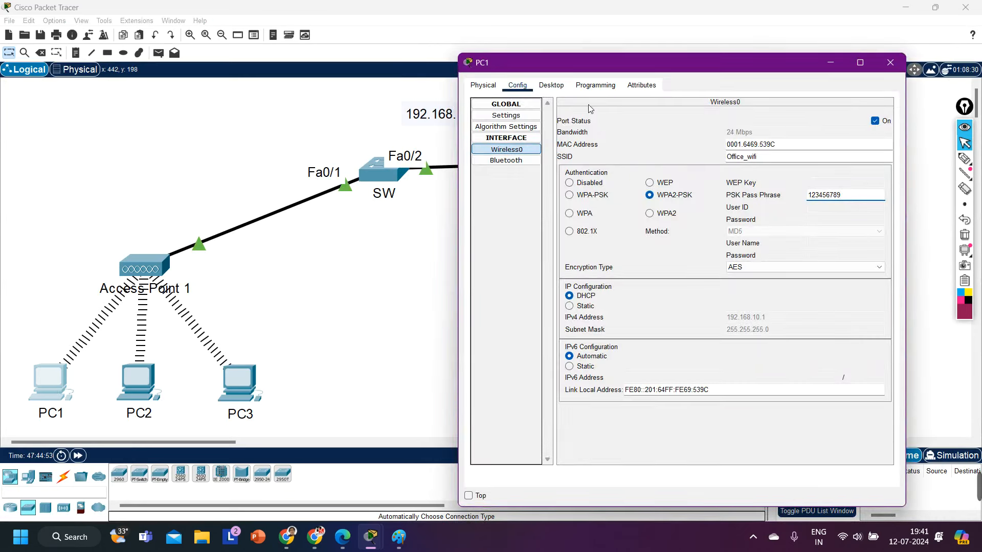
{"action": "left_click", "coordinate": [551, 85]}
{"action": "left_click", "coordinate": [782, 132]}
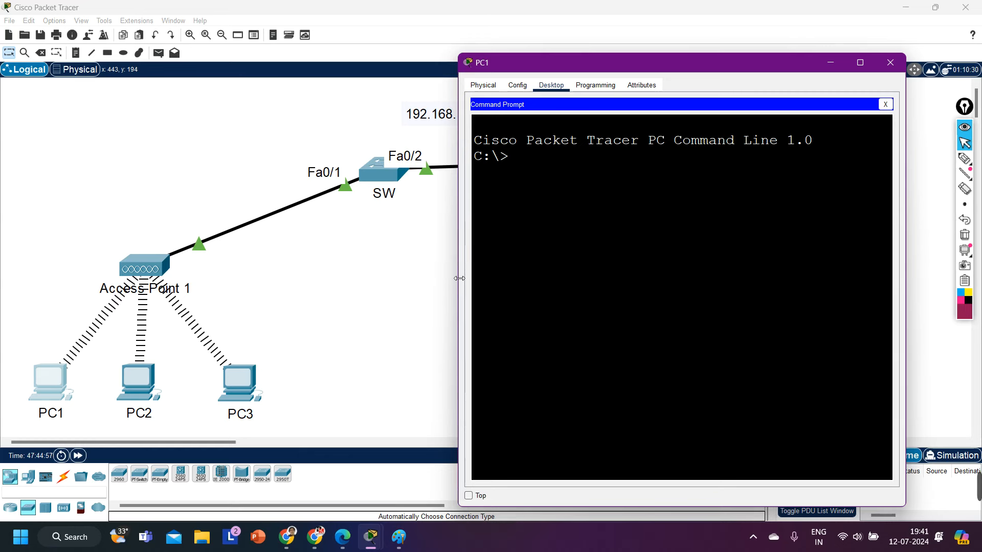
{"action": "left_click_drag", "start_coordinate": [461, 270], "coordinate": [315, 270]}
{"action": "key", "text": "Return"}
{"action": "type", "text": "ping"}
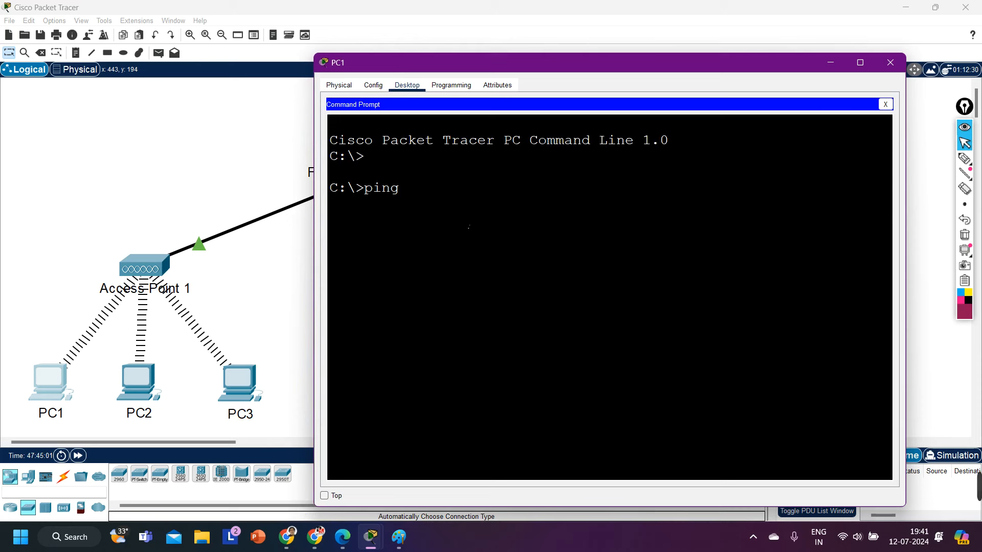
{"action": "type", "text": " 192.168.10.2"}
{"action": "key", "text": "Return"}
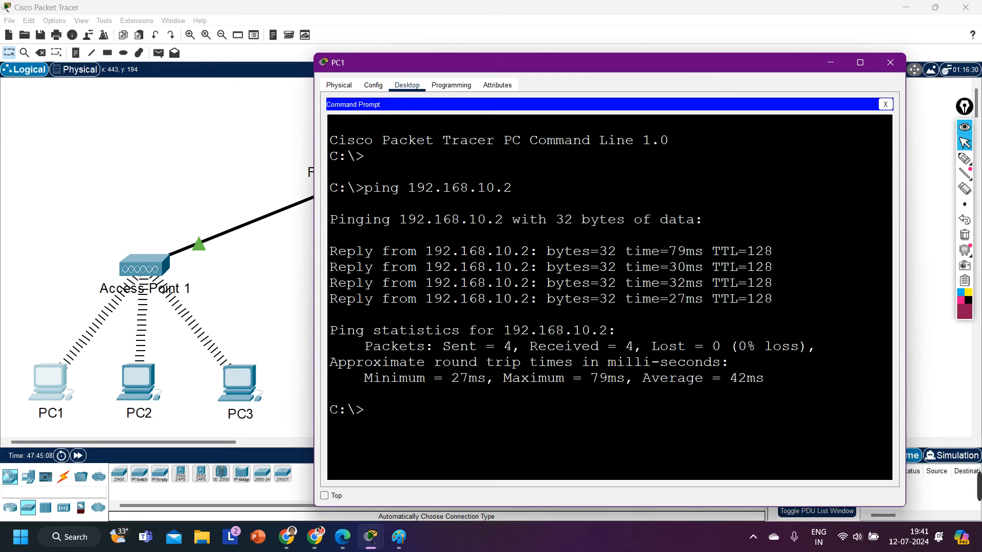
Step: Ping PC3 at 192.168.10.4 and the gateway 192.168.10.254 from PC1
{"action": "type", "text": "ping 192.168"}
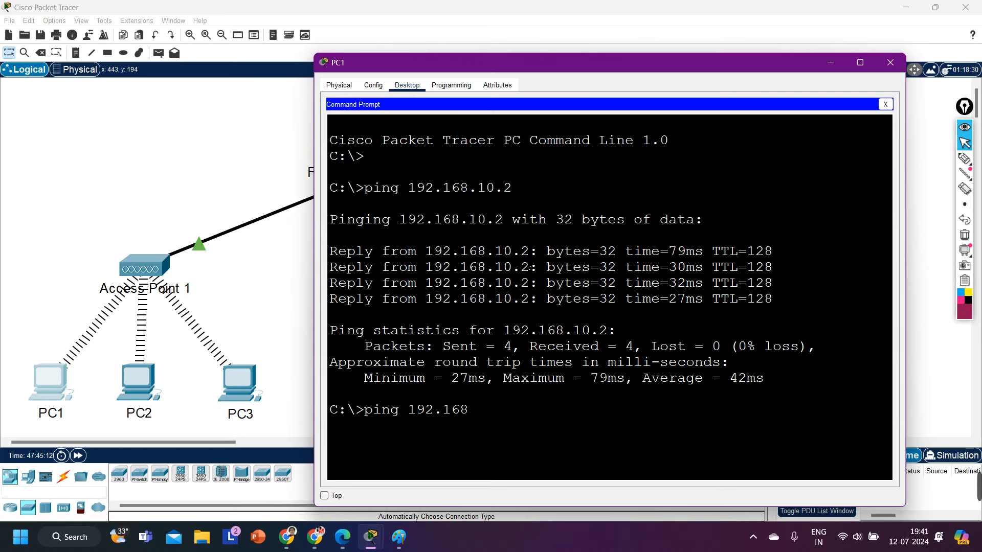
{"action": "type", "text": ".10.4"}
{"action": "key", "text": "Return"}
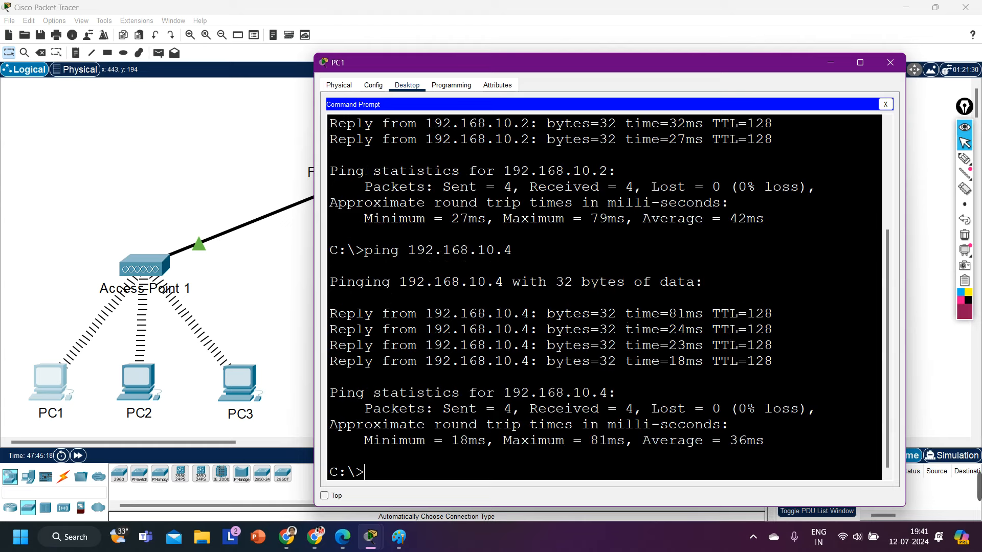
{"action": "type", "text": "ping 192.168."}
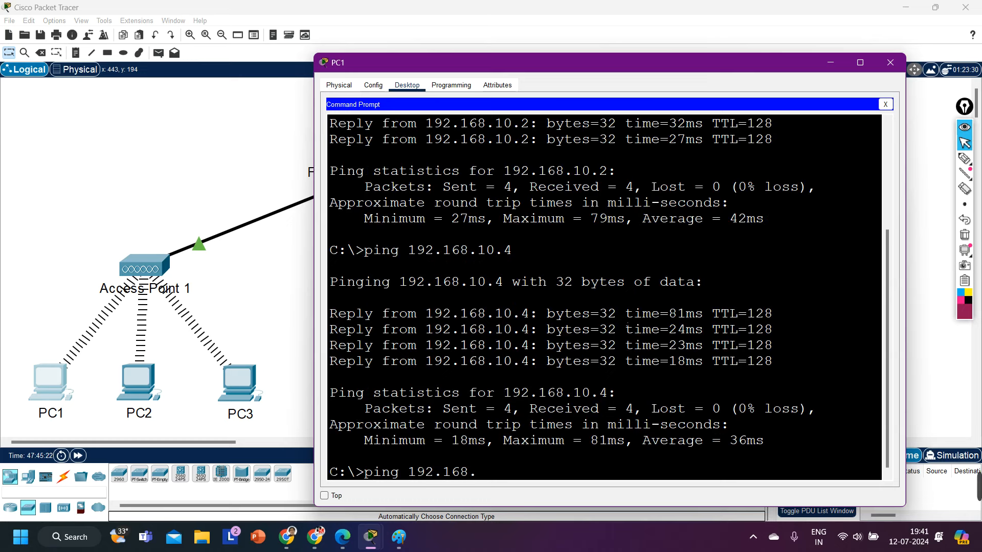
{"action": "type", "text": "10.254"}
{"action": "key", "text": "Return"}
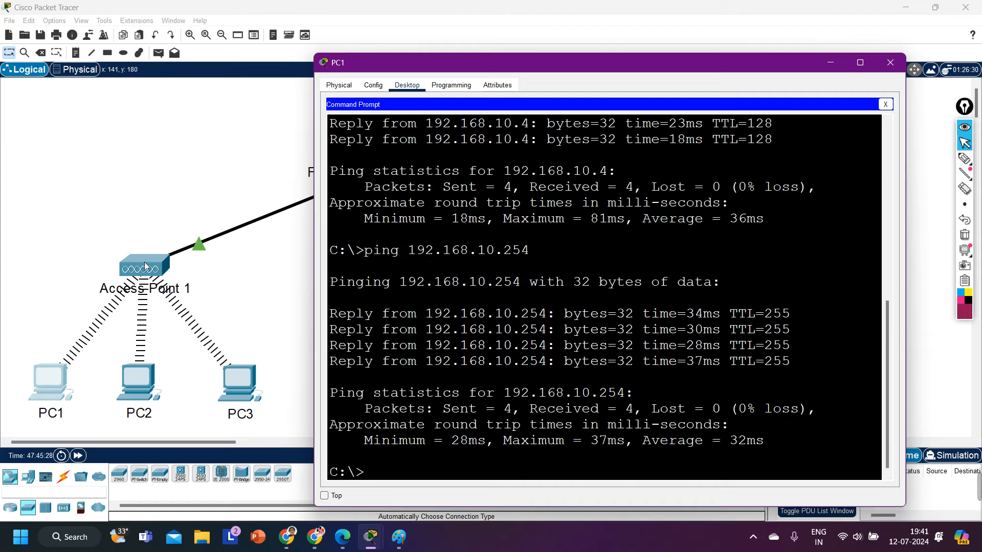
{"action": "left_click", "coordinate": [50, 225]}
{"action": "left_click_drag", "start_coordinate": [52, 224], "coordinate": [279, 418]}
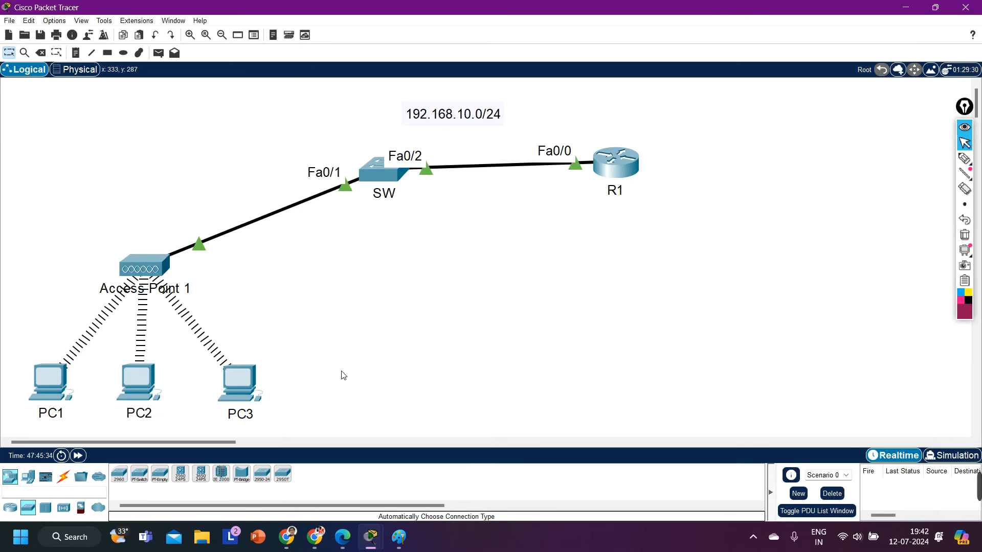
{"action": "left_click_drag", "start_coordinate": [76, 222], "coordinate": [197, 301]}
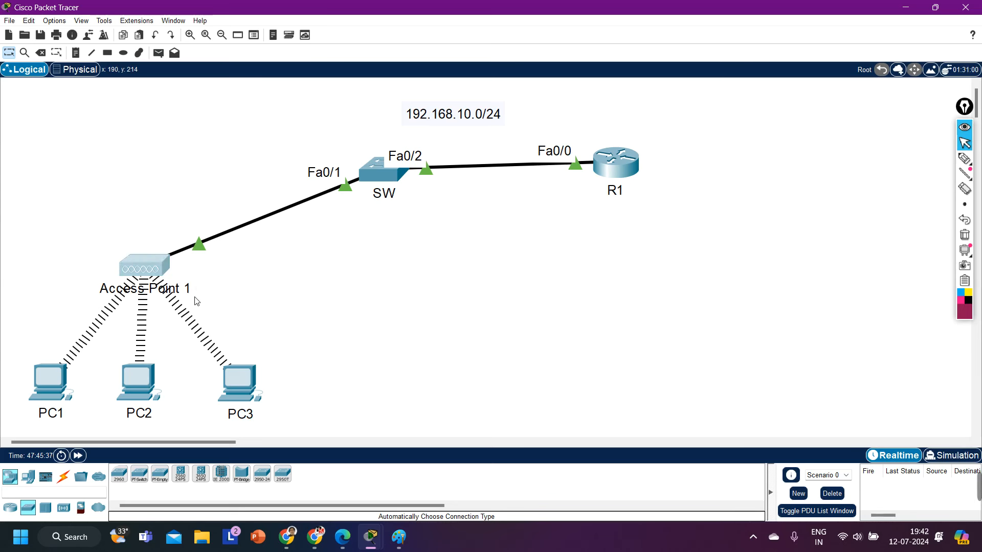
{"action": "left_click", "coordinate": [234, 301]}
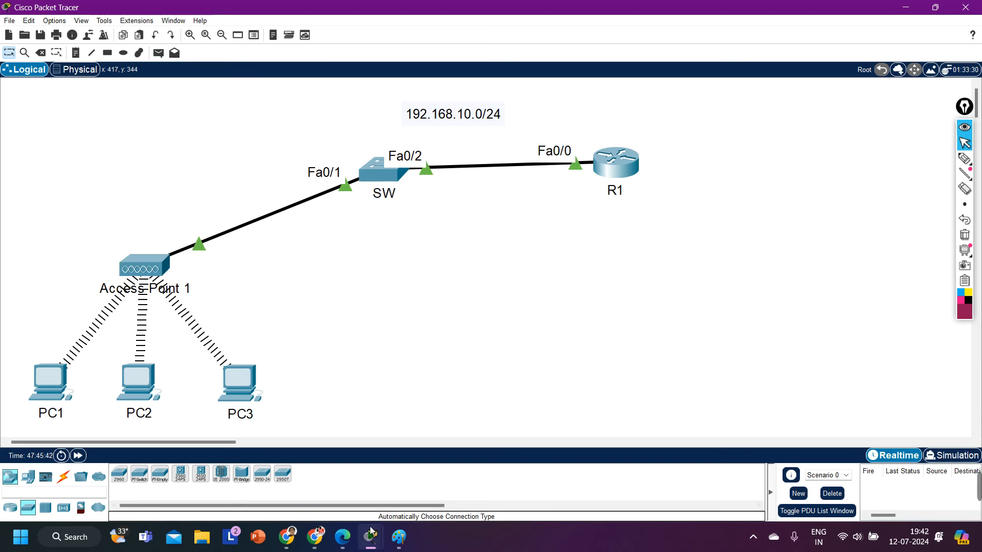
{"action": "left_click", "coordinate": [343, 537]}
{"action": "left_click", "coordinate": [343, 538]}
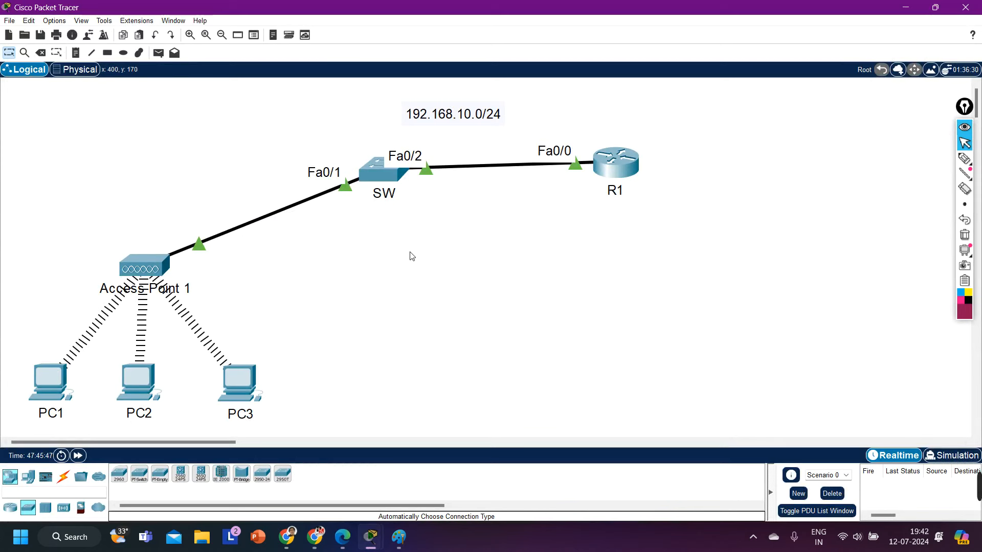
{"action": "left_click_drag", "start_coordinate": [10, 346], "coordinate": [323, 425]}
{"action": "left_click", "coordinate": [494, 313]}
Step: In wlan.pdf, highlight the Configuring an Access Point heading and its cabling steps
{"action": "left_click", "coordinate": [342, 536]}
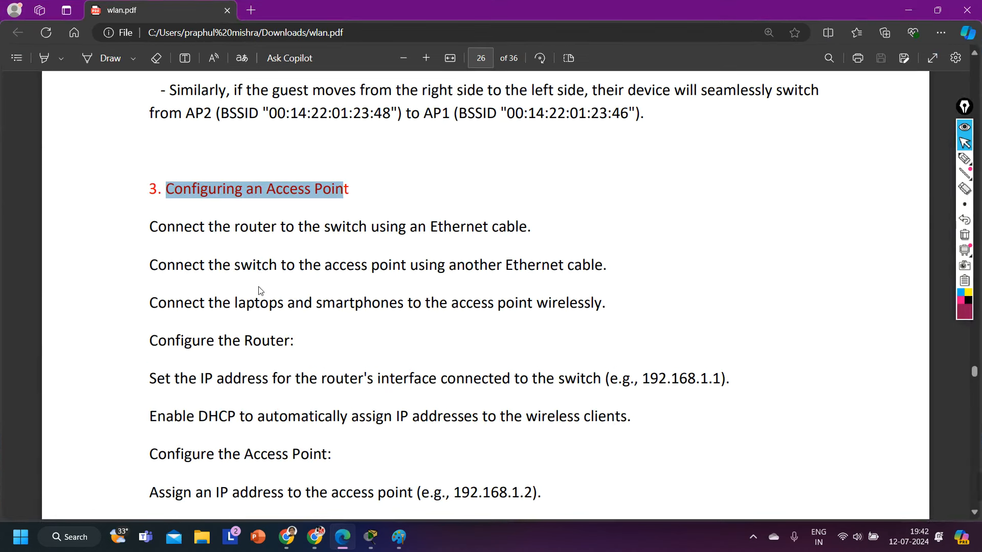
{"action": "scroll", "coordinate": [195, 203], "scroll_direction": "down", "scroll_amount": 1}
{"action": "left_click", "coordinate": [196, 165]}
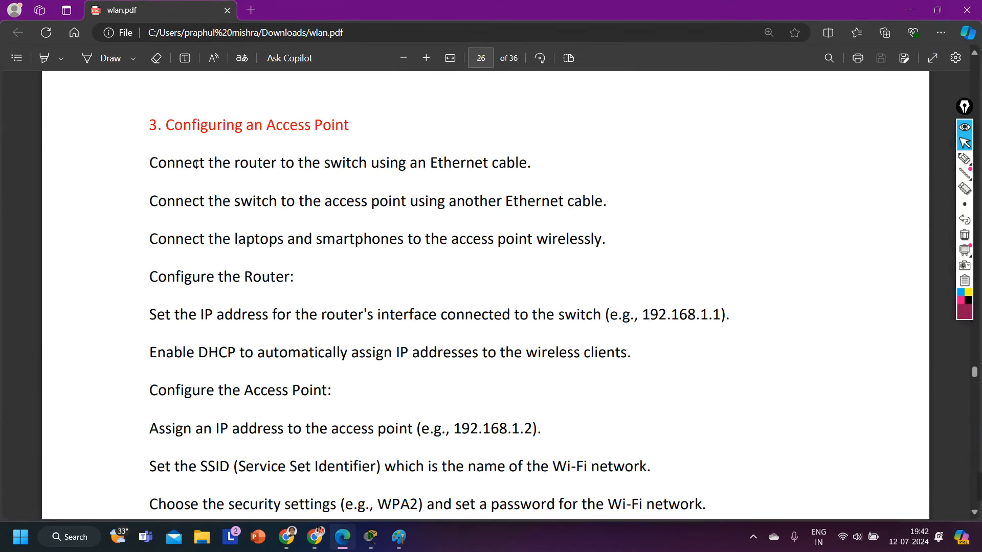
{"action": "left_click_drag", "start_coordinate": [183, 132], "coordinate": [442, 128]}
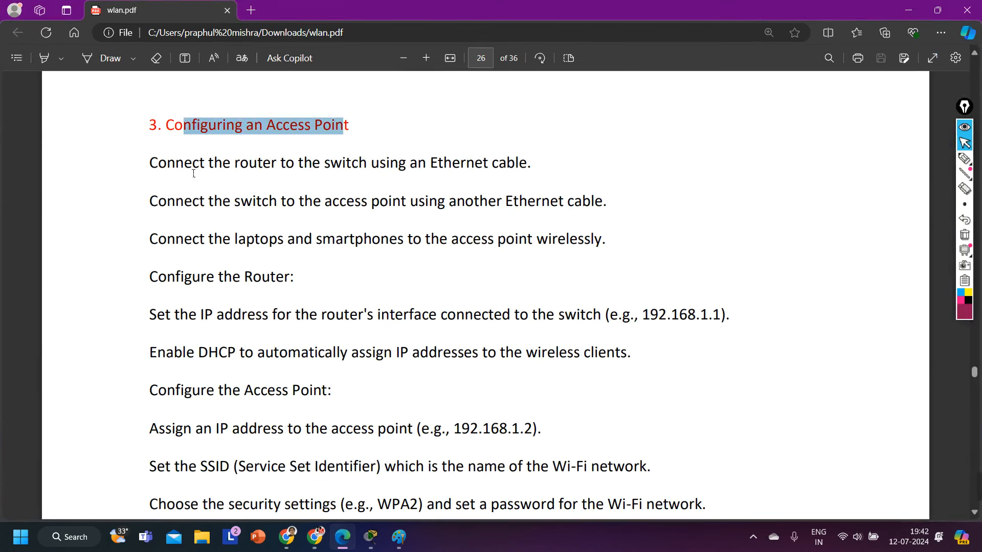
{"action": "left_click_drag", "start_coordinate": [183, 164], "coordinate": [572, 166]}
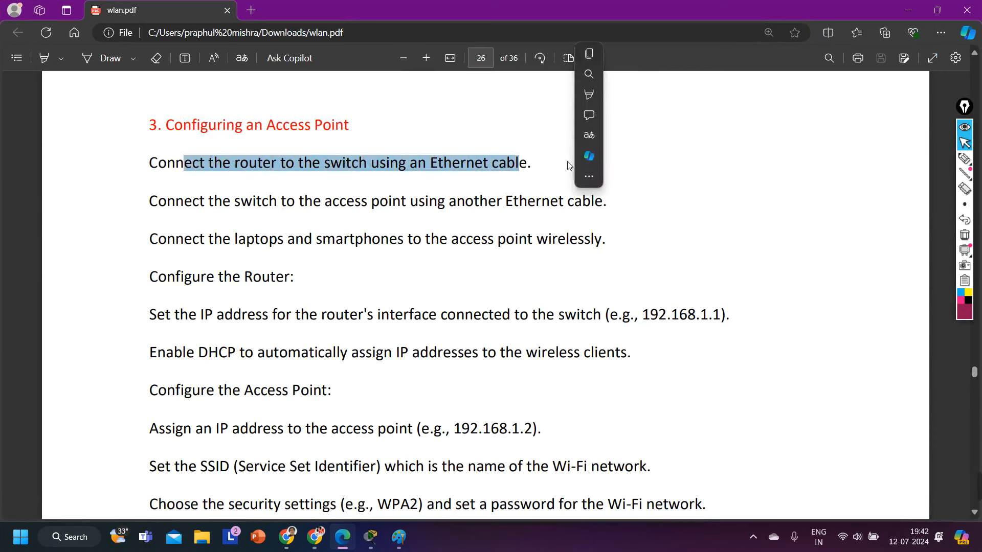
{"action": "left_click_drag", "start_coordinate": [149, 202], "coordinate": [630, 211]}
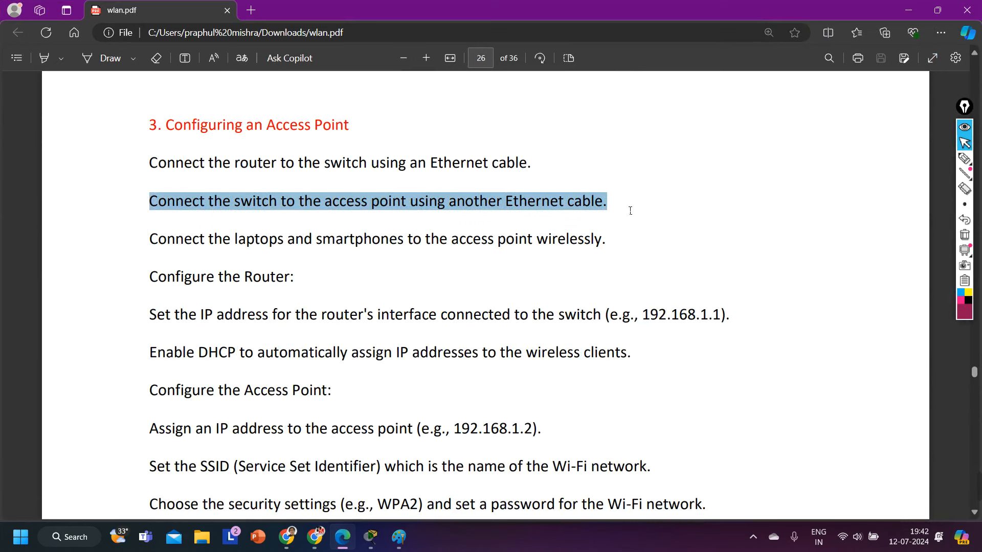
{"action": "left_click", "coordinate": [503, 280]}
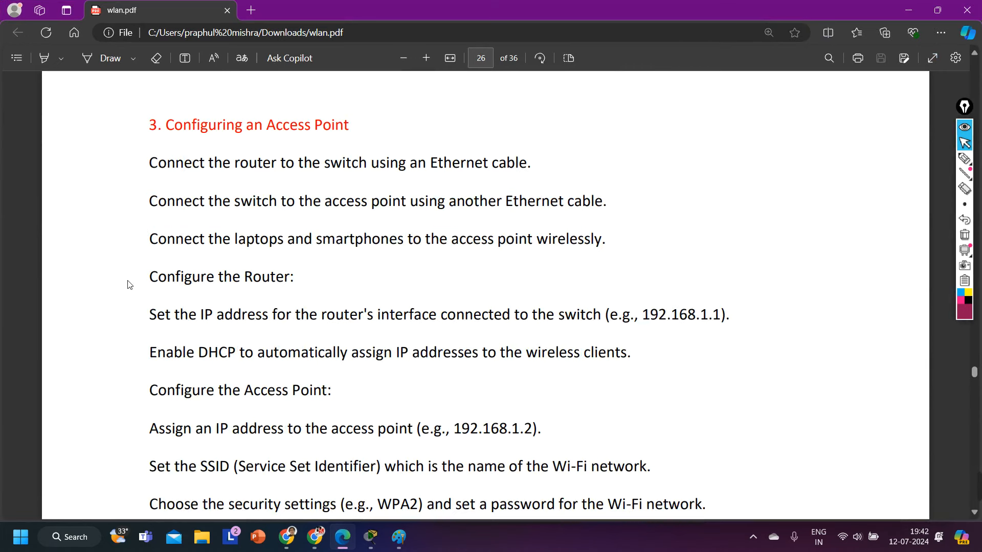
{"action": "left_click_drag", "start_coordinate": [323, 239], "coordinate": [619, 238]}
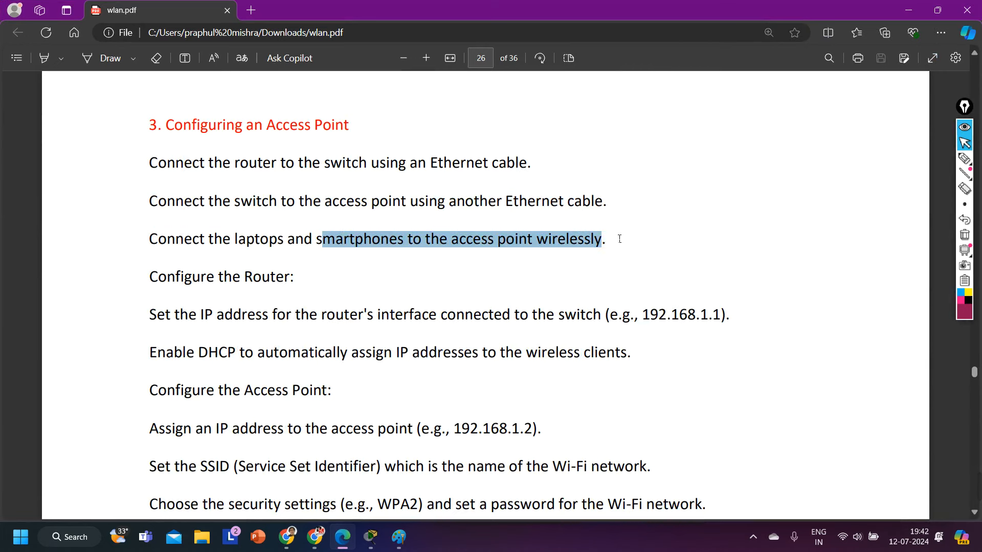
Step: Highlight the router IP and DHCP steps and the example access point address 192.168.1.2
{"action": "scroll", "coordinate": [552, 289], "scroll_direction": "down", "scroll_amount": 2}
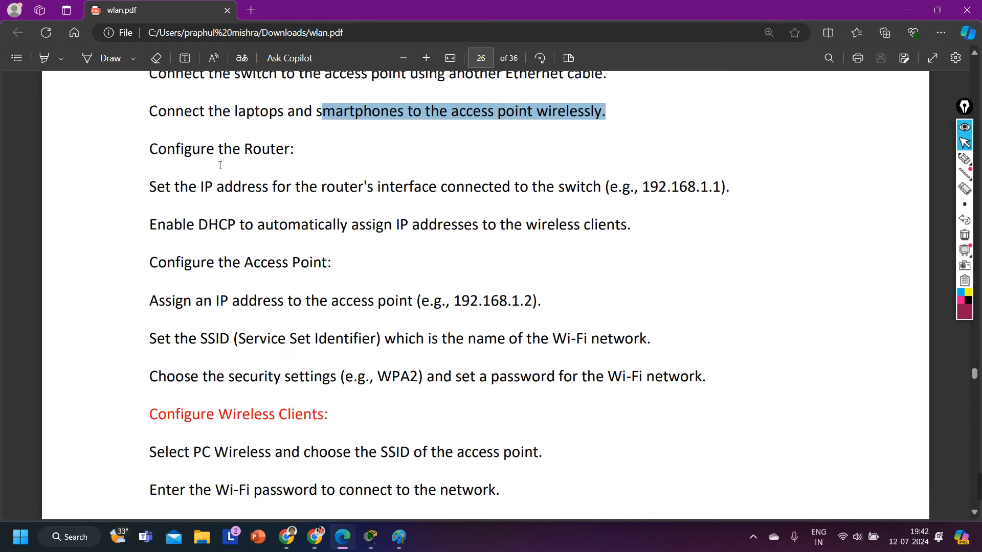
{"action": "left_click_drag", "start_coordinate": [219, 150], "coordinate": [290, 150]}
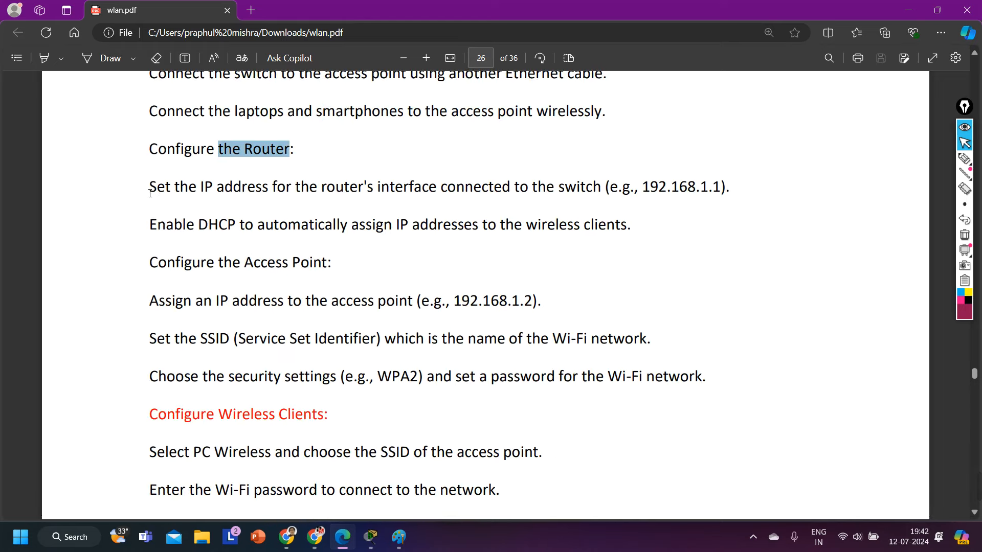
{"action": "left_click_drag", "start_coordinate": [148, 193], "coordinate": [765, 195]}
{"action": "left_click_drag", "start_coordinate": [149, 232], "coordinate": [640, 233]}
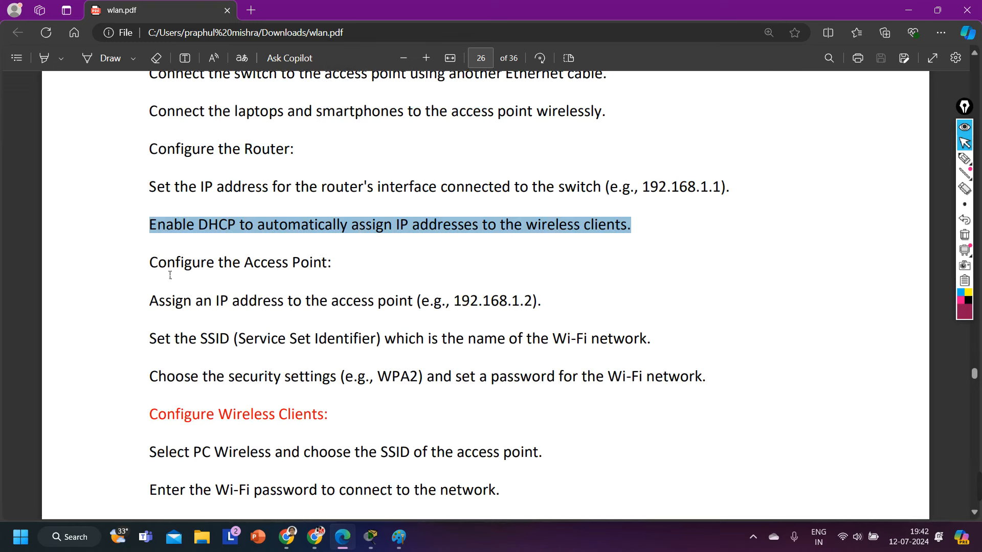
{"action": "left_click_drag", "start_coordinate": [149, 264], "coordinate": [327, 265]}
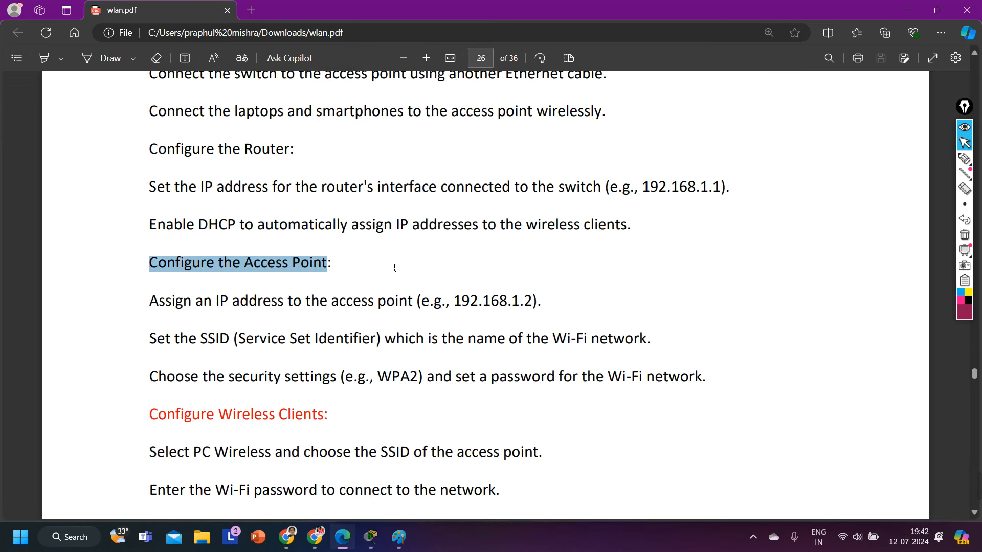
{"action": "left_click", "coordinate": [158, 291]}
{"action": "left_click_drag", "start_coordinate": [150, 305], "coordinate": [541, 306]}
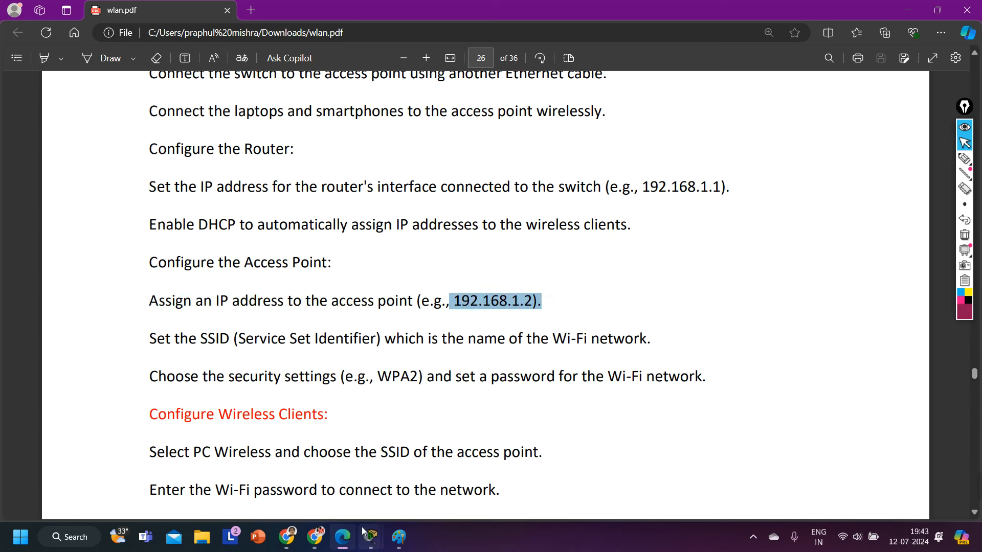
{"action": "mouse_move", "coordinate": [368, 534]}
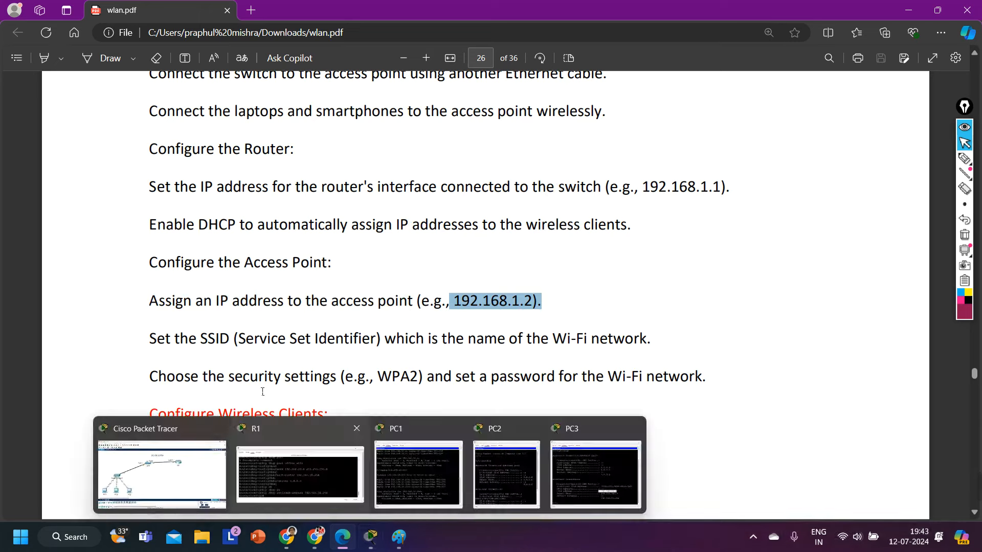
{"action": "left_click", "coordinate": [160, 493]}
Step: Set Access Point 1's wired Port 0 to Full Duplex, dropping its link to SW
{"action": "left_click", "coordinate": [137, 276]}
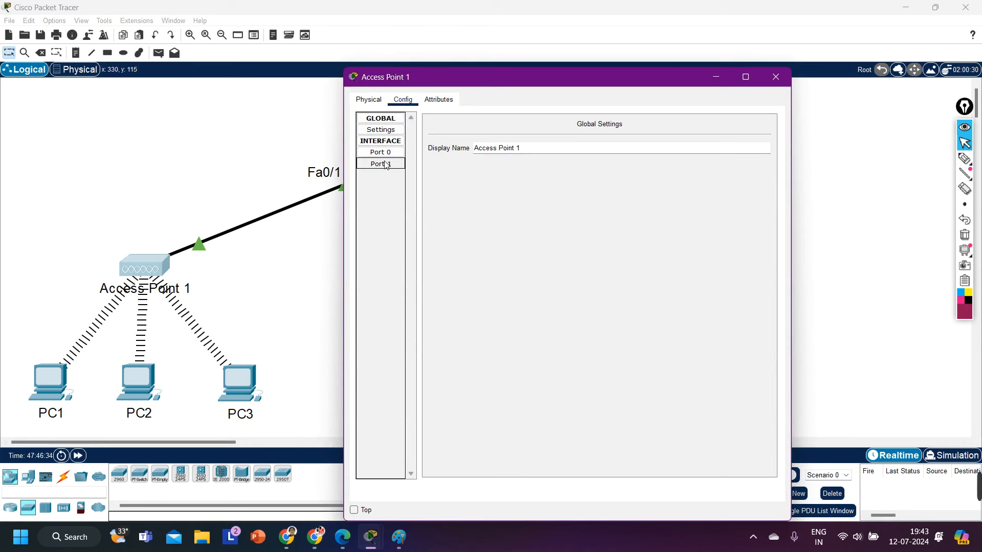
{"action": "left_click", "coordinate": [386, 164]}
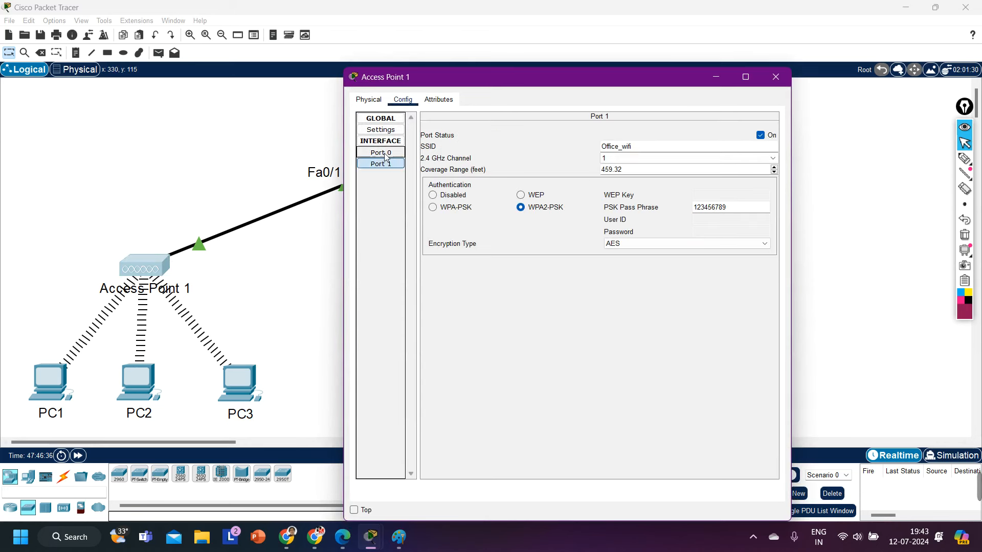
{"action": "left_click", "coordinate": [380, 151]}
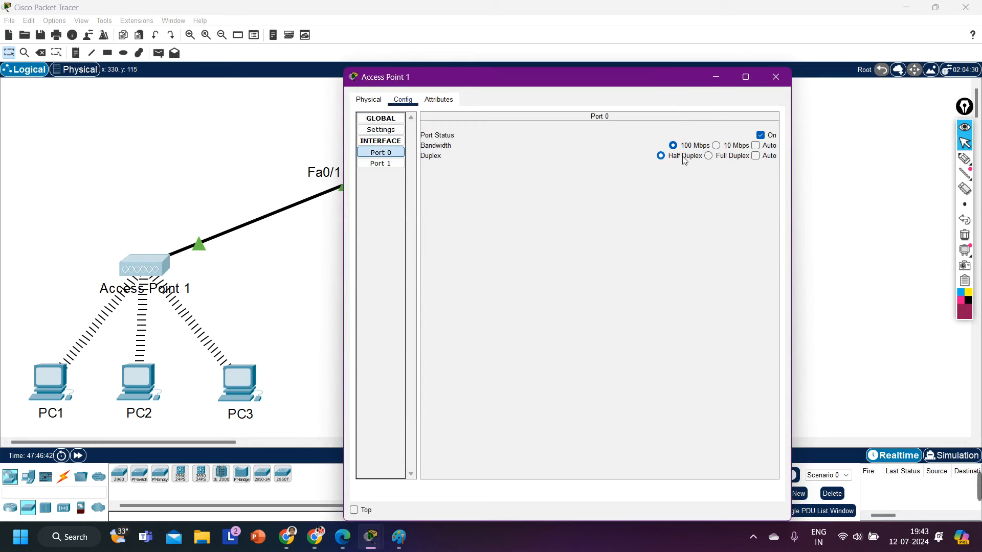
{"action": "left_click", "coordinate": [708, 156]}
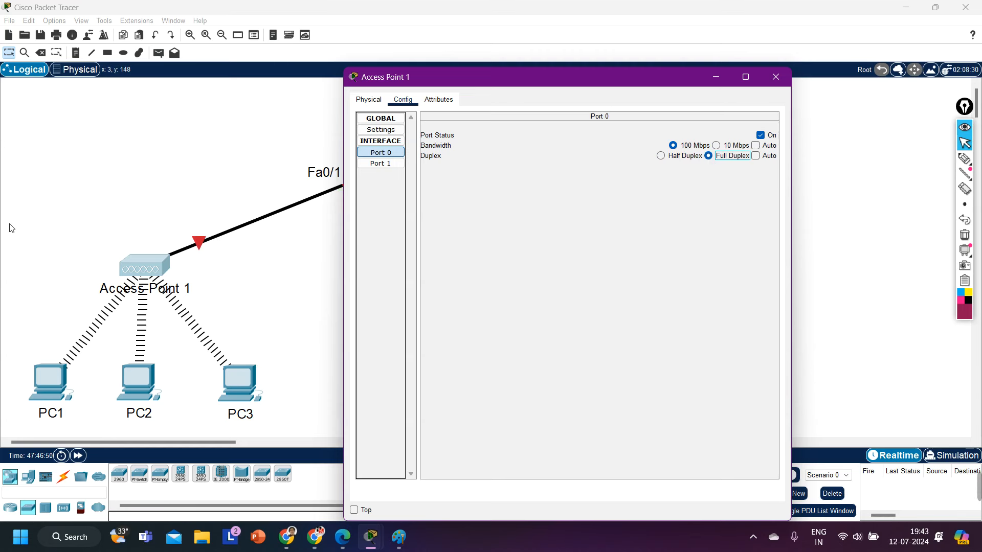
{"action": "left_click", "coordinate": [126, 172]}
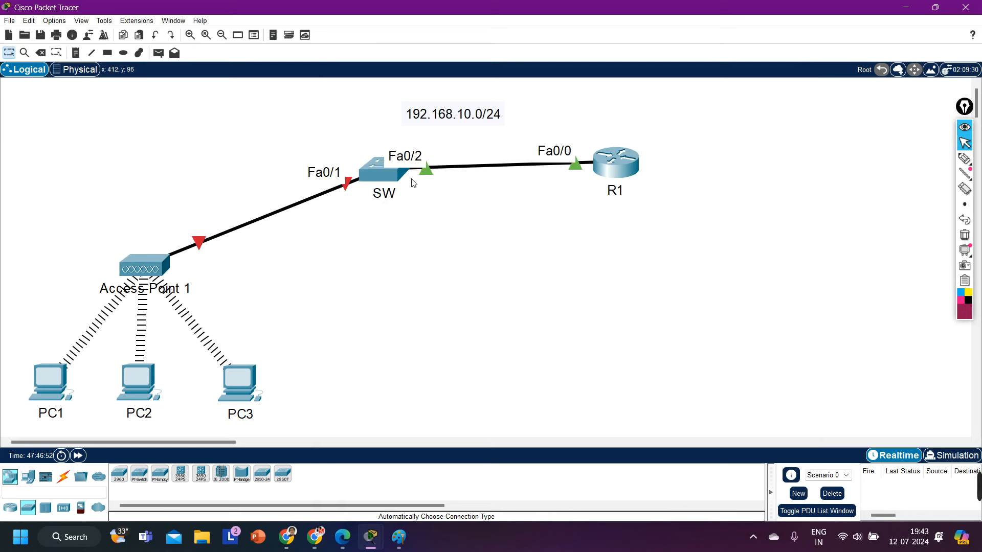
Step: Open switch SW's command line and enter privileged mode with enable
{"action": "left_click", "coordinate": [380, 172]}
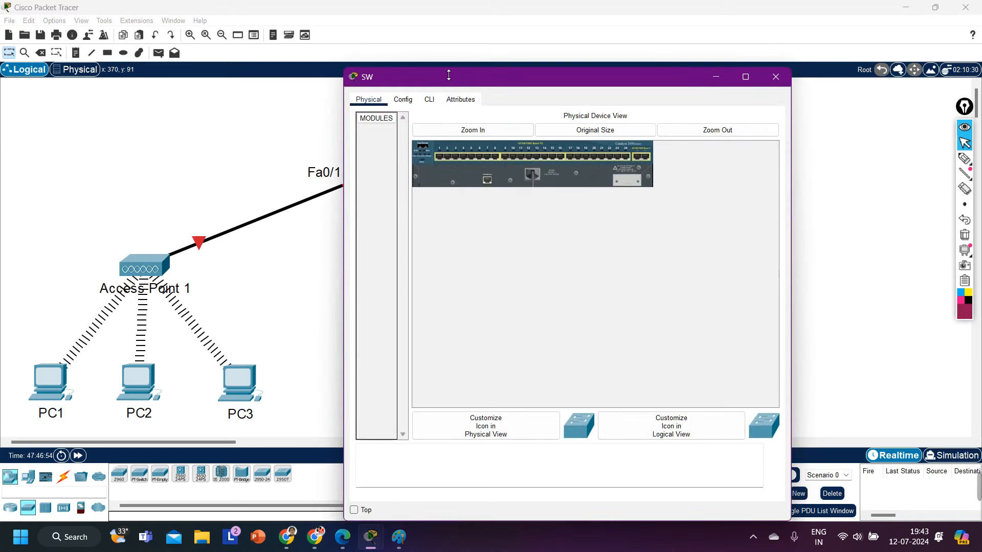
{"action": "left_click_drag", "start_coordinate": [437, 120], "coordinate": [549, 80]}
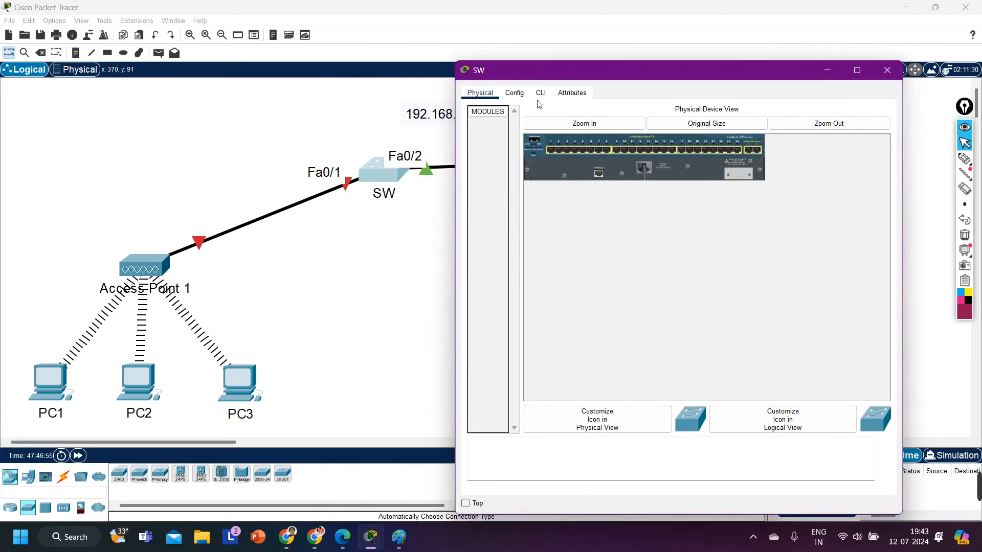
{"action": "left_click", "coordinate": [540, 93]}
{"action": "key", "text": "Return"}
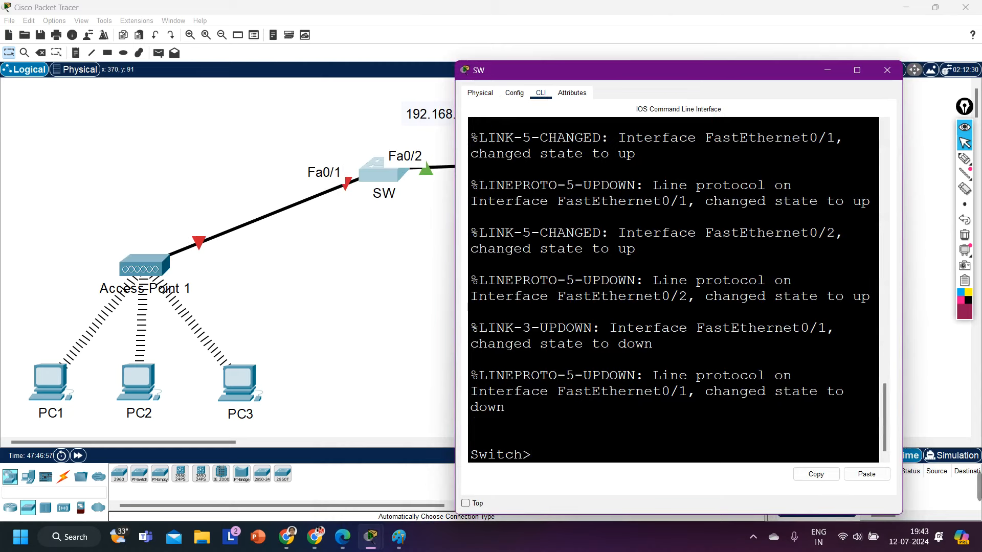
{"action": "type", "text": "en"}
{"action": "key", "text": "Return"}
Step: From configure terminal, set SW's interface FastEthernet0/1 to duplex full
{"action": "type", "text": "conf"}
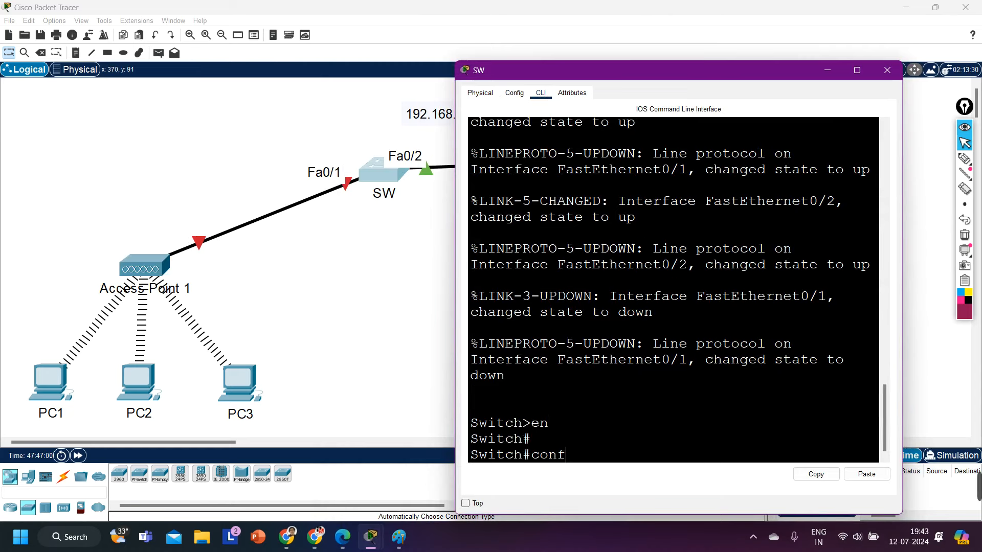
{"action": "key", "text": "Tab"}
{"action": "key", "text": "Return"}
{"action": "key", "text": "Return"}
{"action": "key", "text": "Return"}
{"action": "key", "text": "Return"}
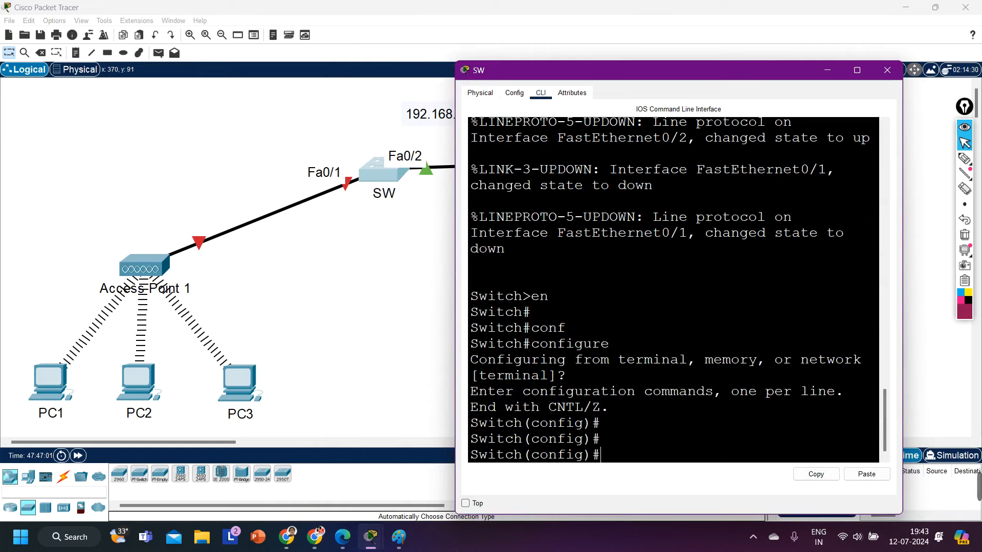
{"action": "type", "text": "int f0/1"}
{"action": "key", "text": "Return"}
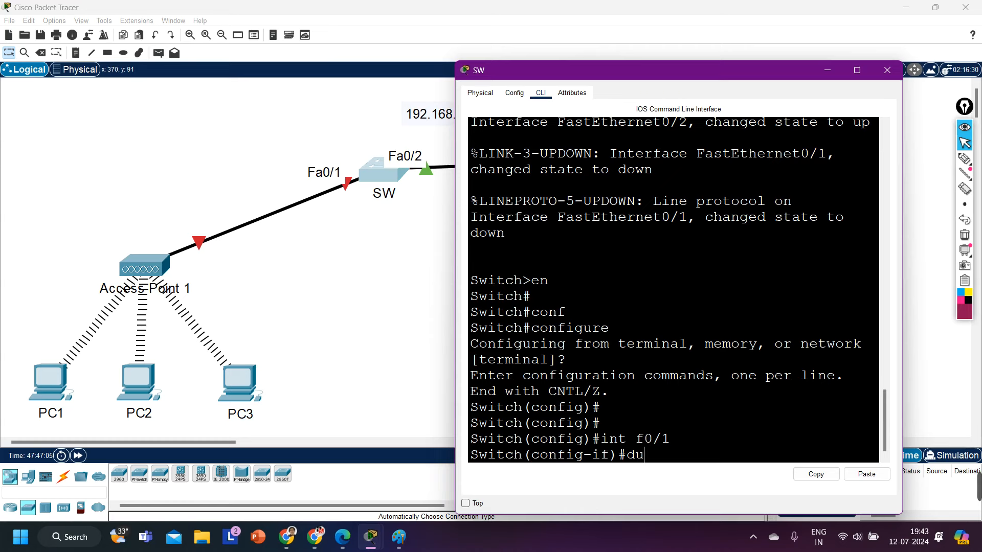
{"action": "type", "text": "du"}
{"action": "key", "text": "Tab"}
{"action": "type", "text": "fu"}
{"action": "key", "text": "Tab"}
{"action": "key", "text": "Return"}
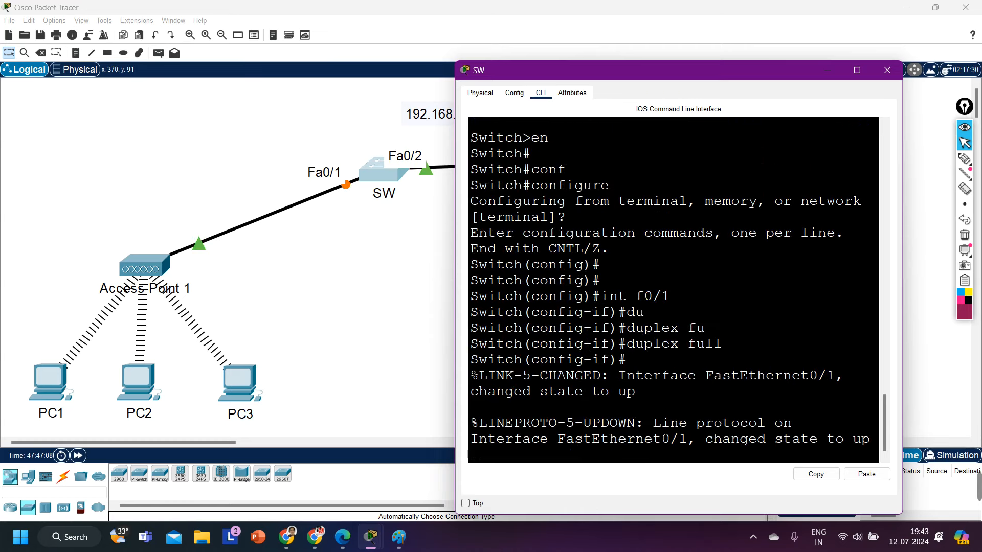
Step: Fast-forward time so the SW–Access Point 1 link turns green, then check and close Access Point 1
{"action": "left_click", "coordinate": [360, 340]}
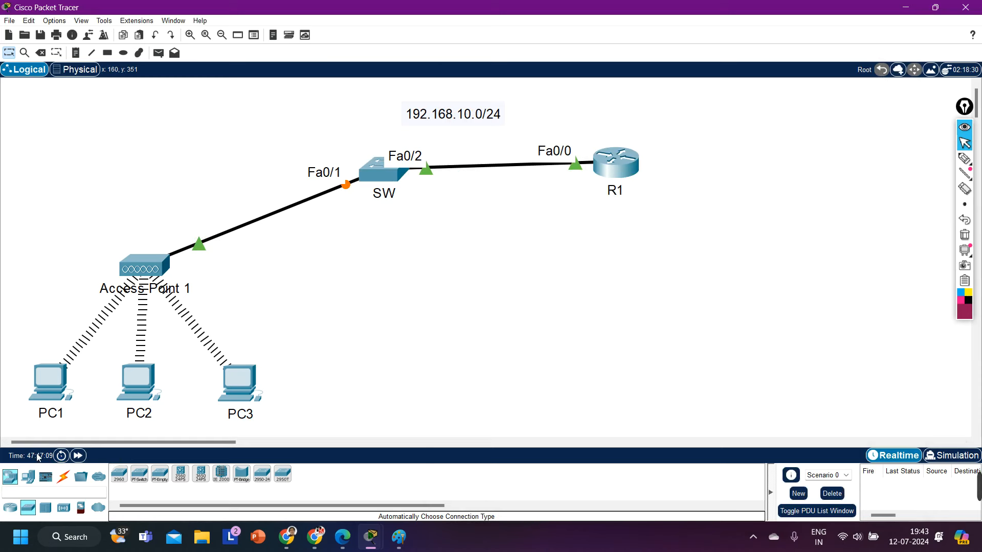
{"action": "left_click", "coordinate": [74, 456]}
{"action": "left_click", "coordinate": [139, 266]}
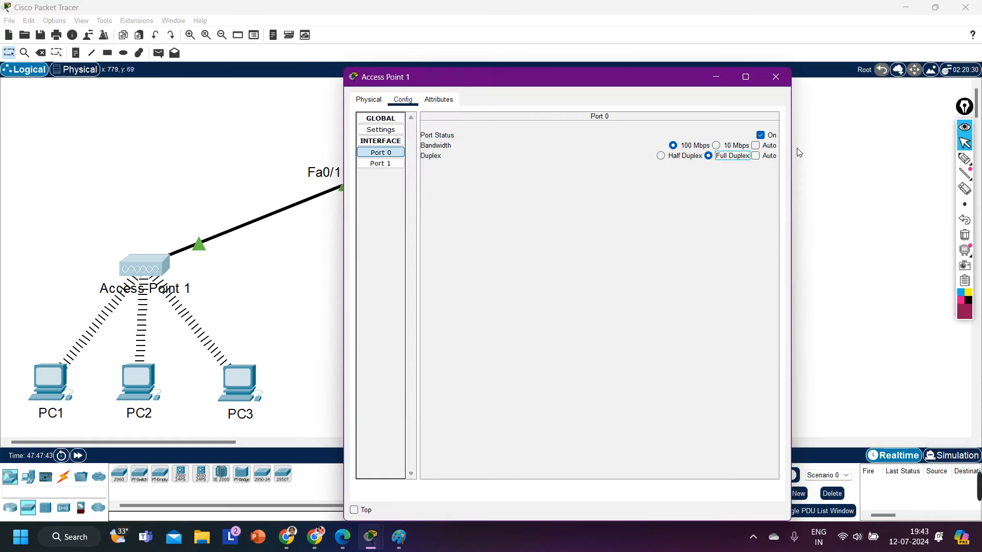
{"action": "left_click", "coordinate": [776, 76]}
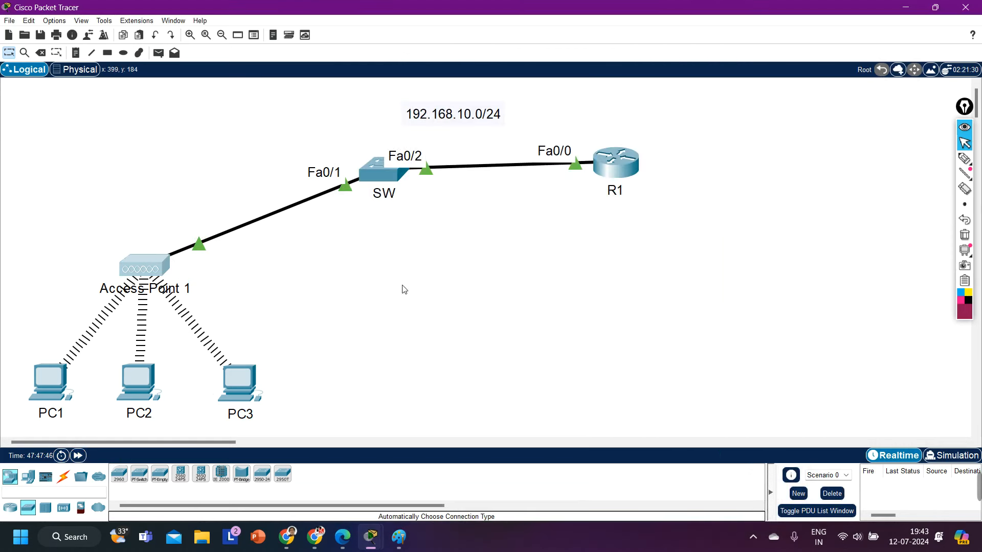
Step: Bring wlan.pdf back in Edge and highlight the SSID, security and client SSID steps
{"action": "left_click", "coordinate": [343, 537]}
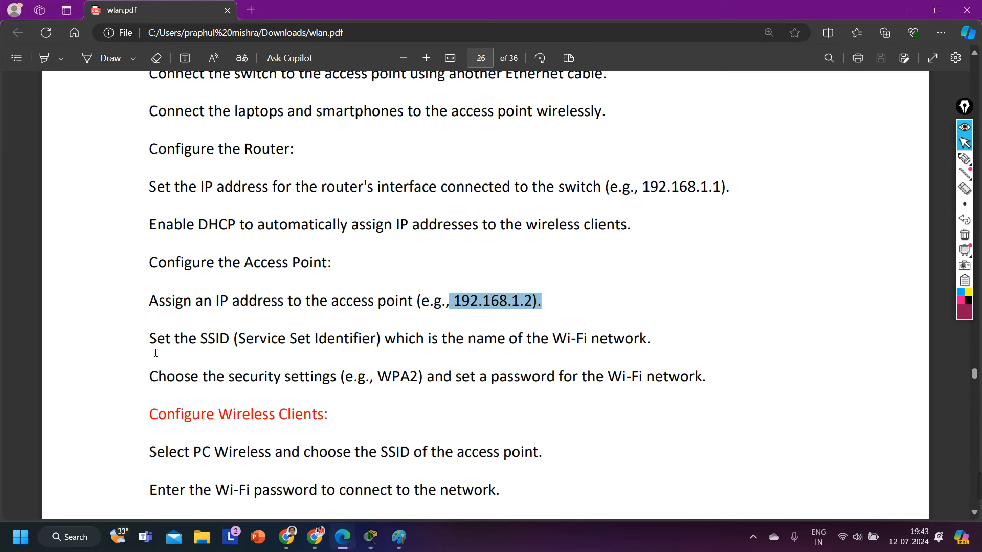
{"action": "left_click_drag", "start_coordinate": [149, 340], "coordinate": [662, 355]}
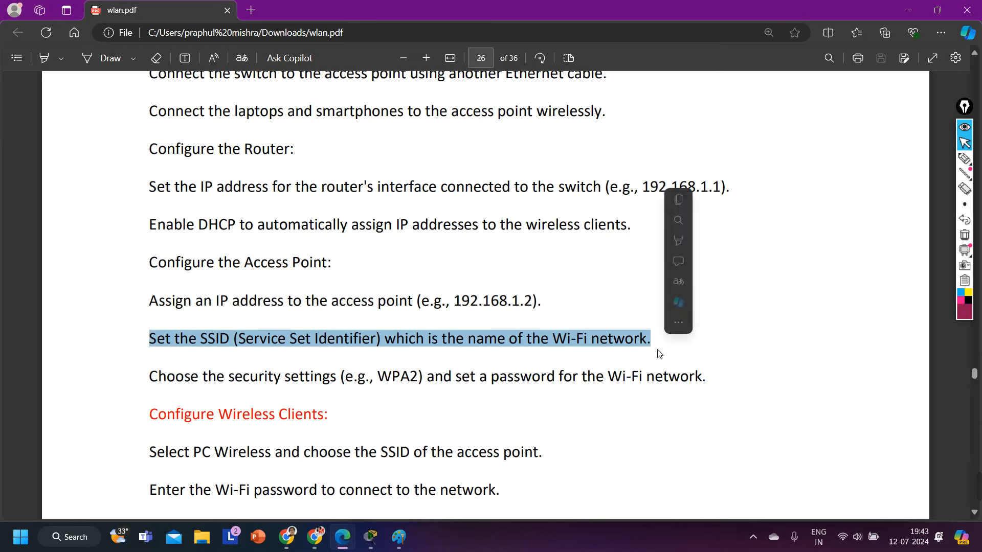
{"action": "left_click_drag", "start_coordinate": [175, 378], "coordinate": [740, 381]}
{"action": "left_click", "coordinate": [499, 424]}
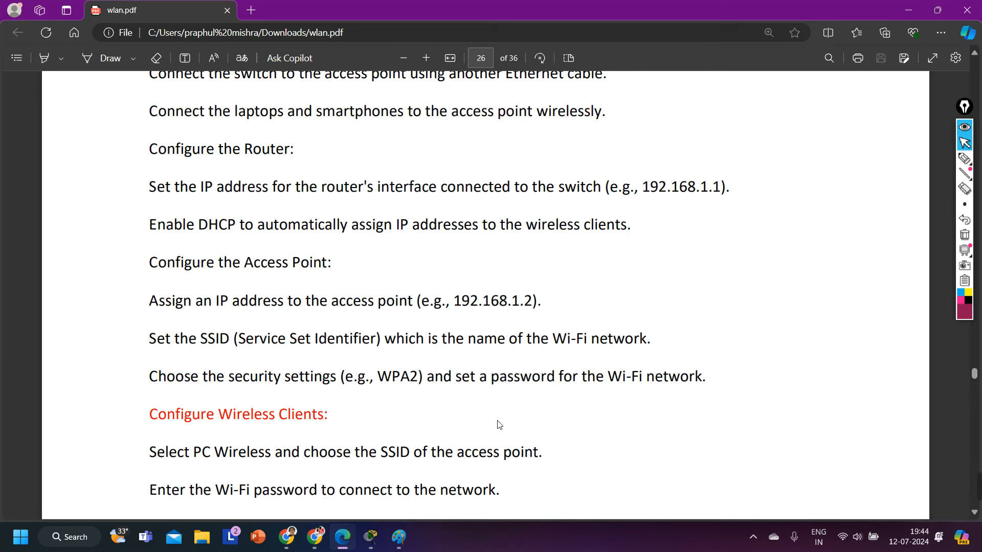
{"action": "scroll", "coordinate": [499, 425], "scroll_direction": "down", "scroll_amount": 5}
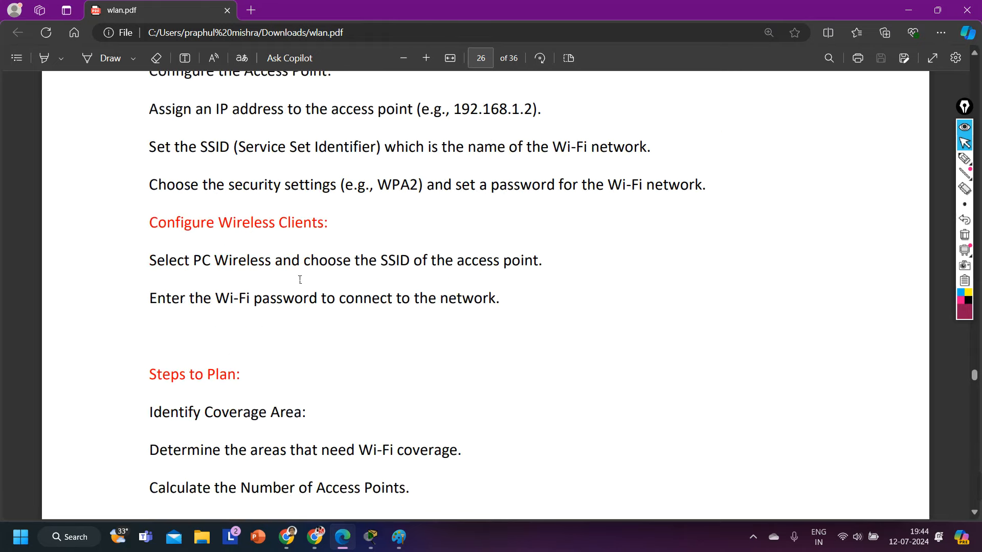
{"action": "left_click_drag", "start_coordinate": [202, 266], "coordinate": [548, 271]}
{"action": "left_click", "coordinate": [515, 300]}
Step: Highlight the Wi-Fi password step and the Identify Coverage Area heading further down
{"action": "scroll", "coordinate": [515, 302], "scroll_direction": "down", "scroll_amount": 2}
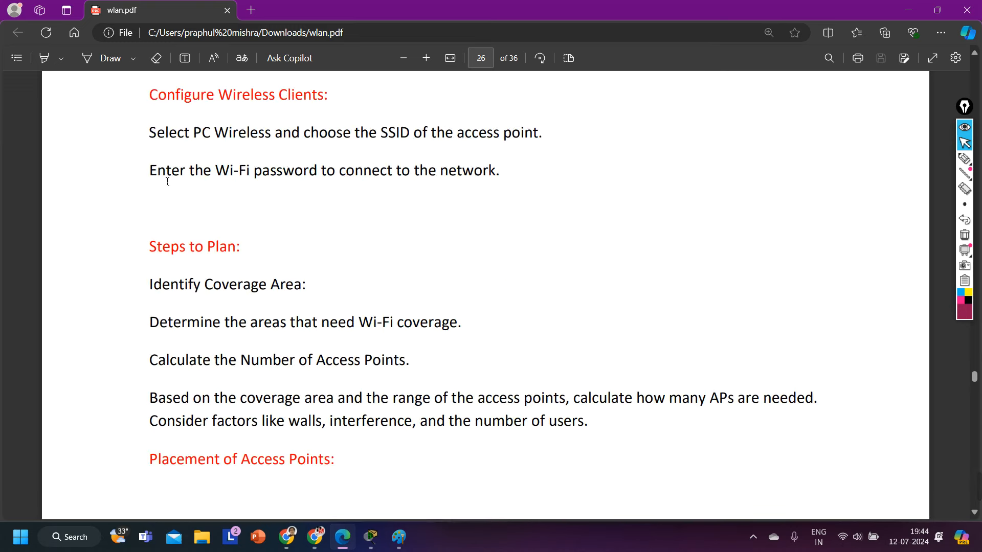
{"action": "left_click_drag", "start_coordinate": [156, 176], "coordinate": [601, 168]}
{"action": "left_click_drag", "start_coordinate": [542, 180], "coordinate": [515, 186]}
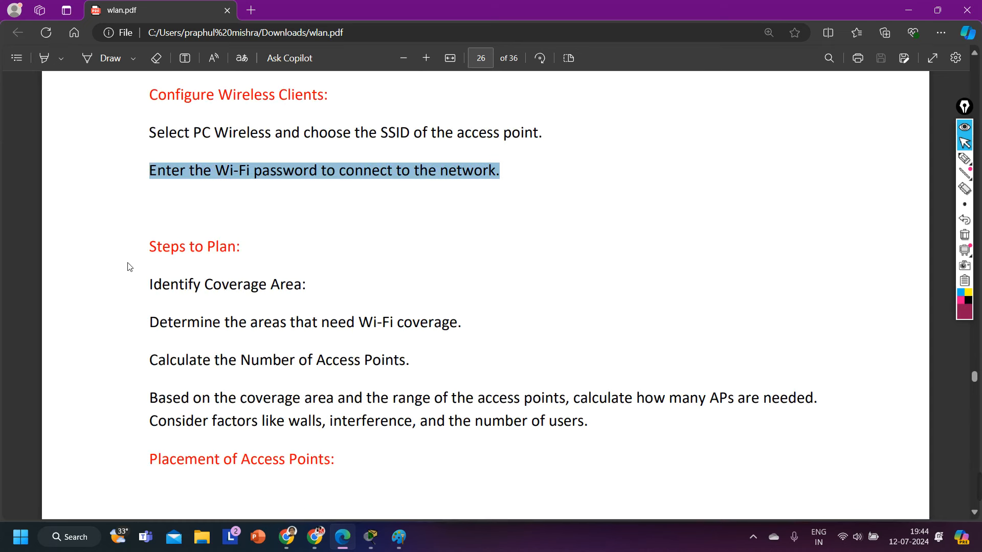
{"action": "left_click", "coordinate": [140, 255]}
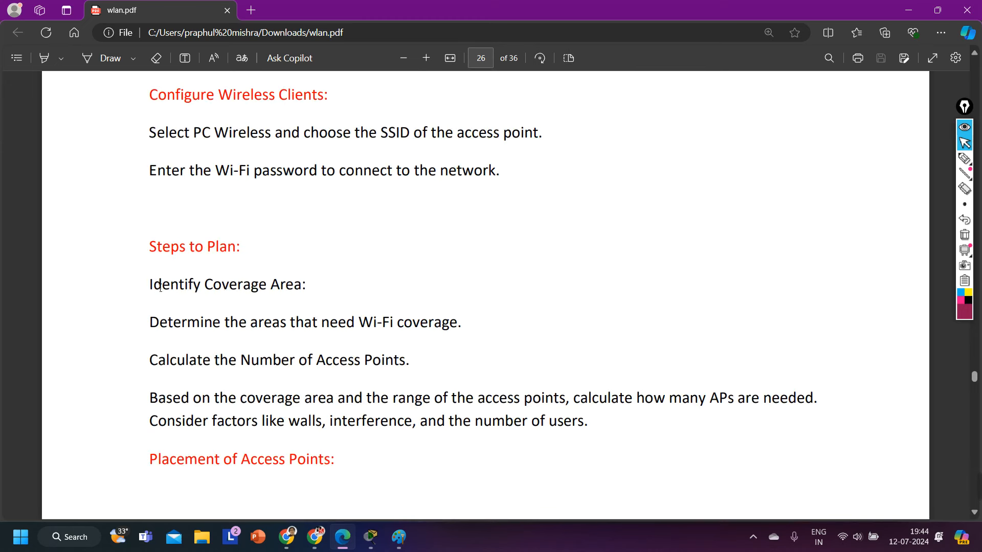
{"action": "left_click_drag", "start_coordinate": [153, 284], "coordinate": [341, 287]}
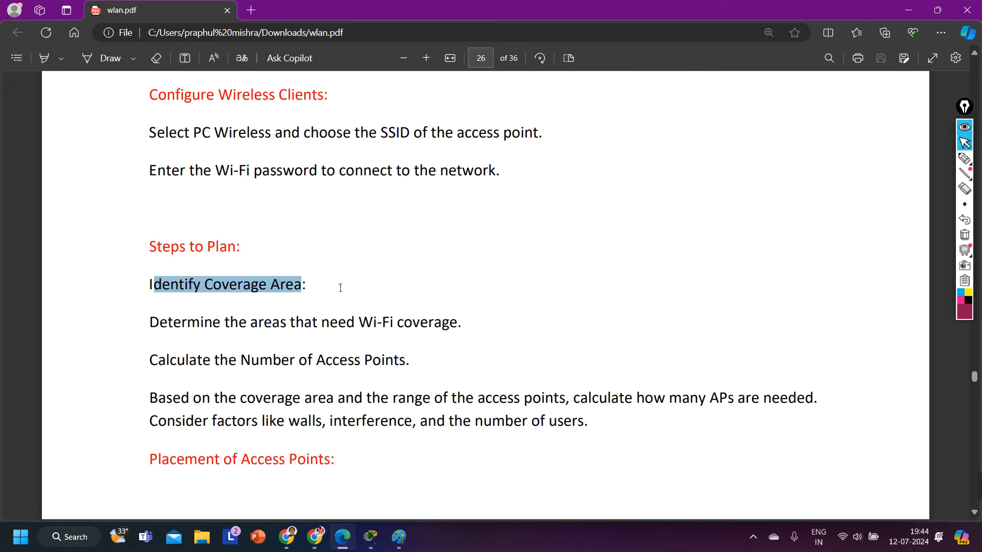
{"action": "left_click", "coordinate": [337, 287]}
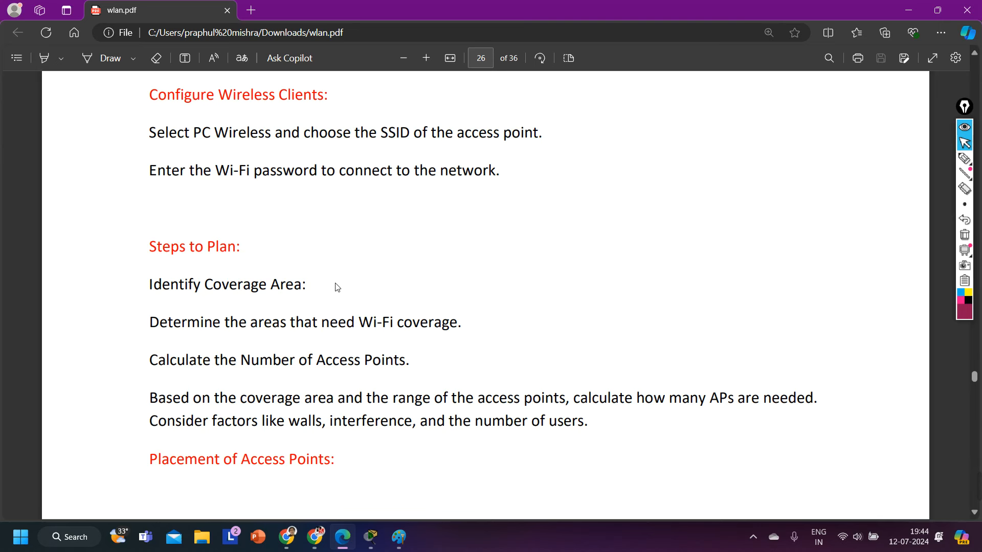
Step: Glance at Placement of Access Points, then settle on the Identify Coverage Area heading
{"action": "scroll", "coordinate": [334, 285], "scroll_direction": "down", "scroll_amount": 3}
{"action": "left_click_drag", "start_coordinate": [176, 268], "coordinate": [346, 300]}
{"action": "left_click", "coordinate": [312, 322]}
{"action": "scroll", "coordinate": [287, 296], "scroll_direction": "up", "scroll_amount": 1}
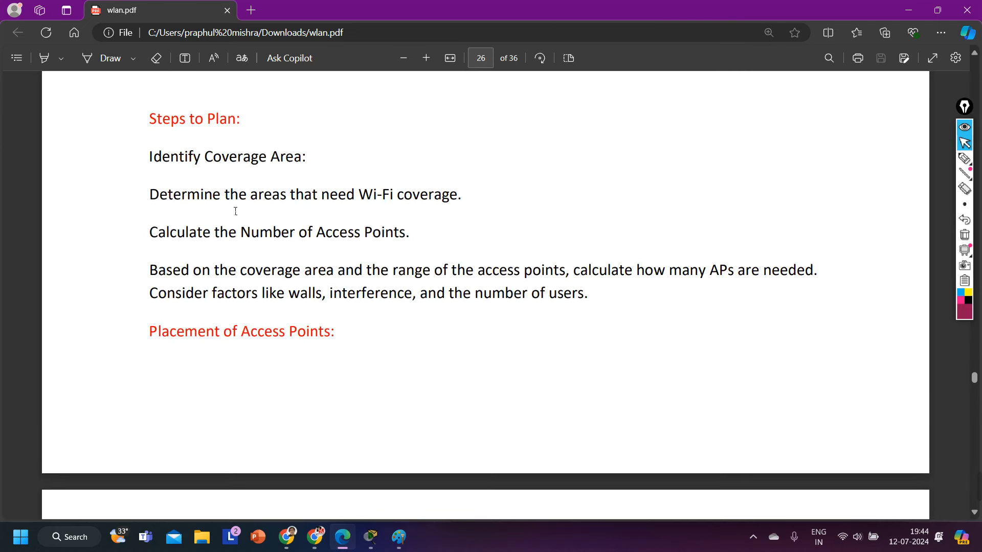
{"action": "left_click_drag", "start_coordinate": [179, 120], "coordinate": [269, 118]}
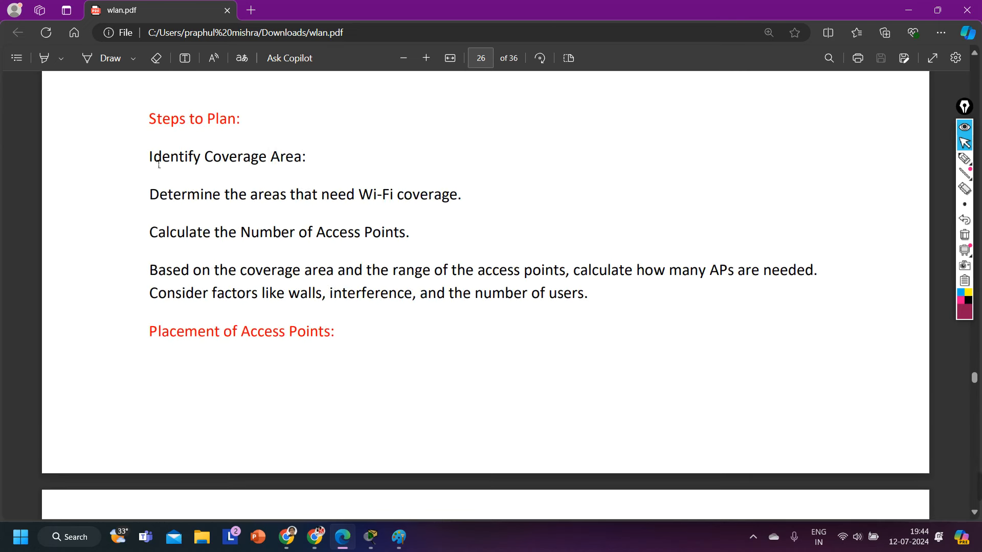